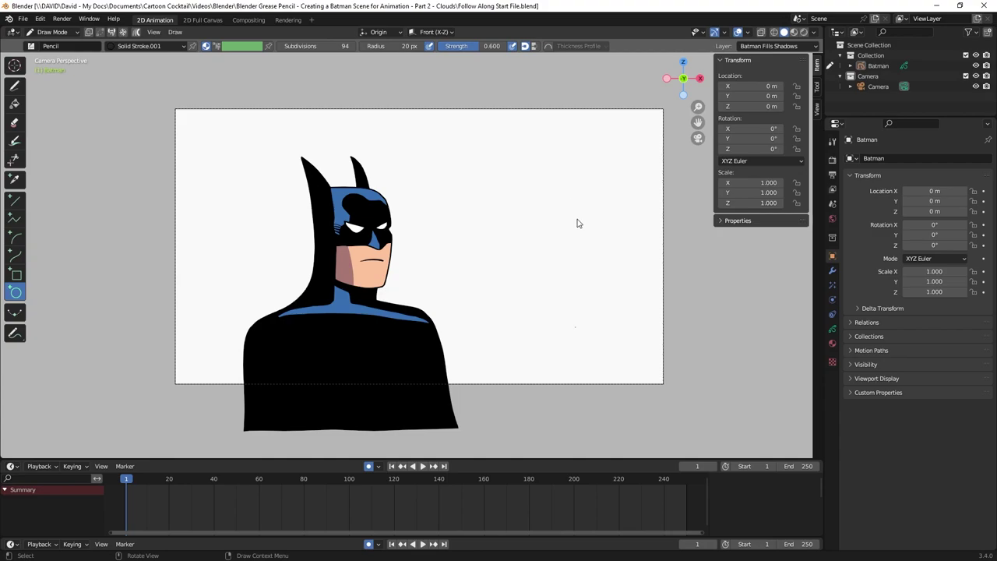
- Set the fill base color of the Batman object's Batman Blue material to hex 4C5C85
left_click(876, 66)
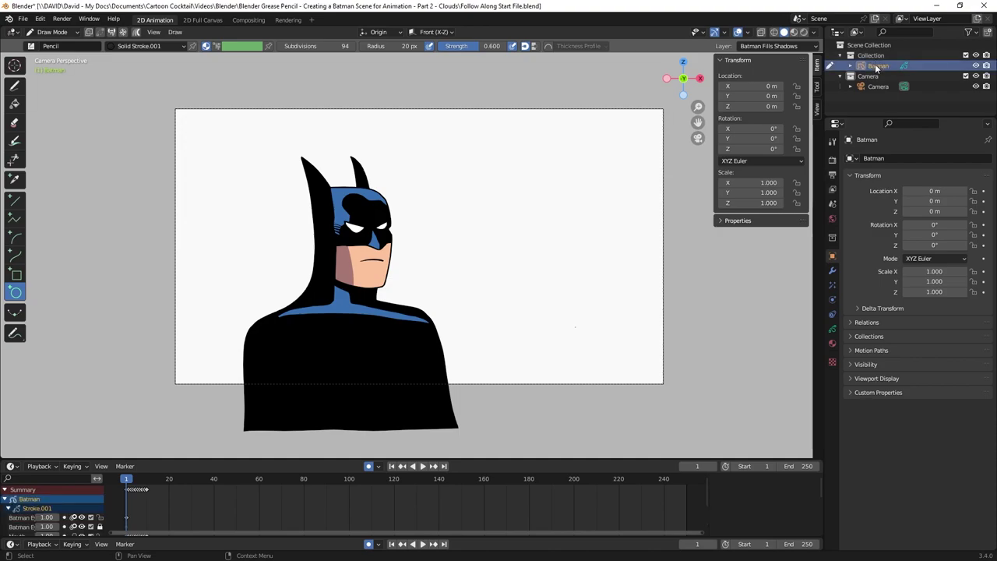
left_click(833, 343)
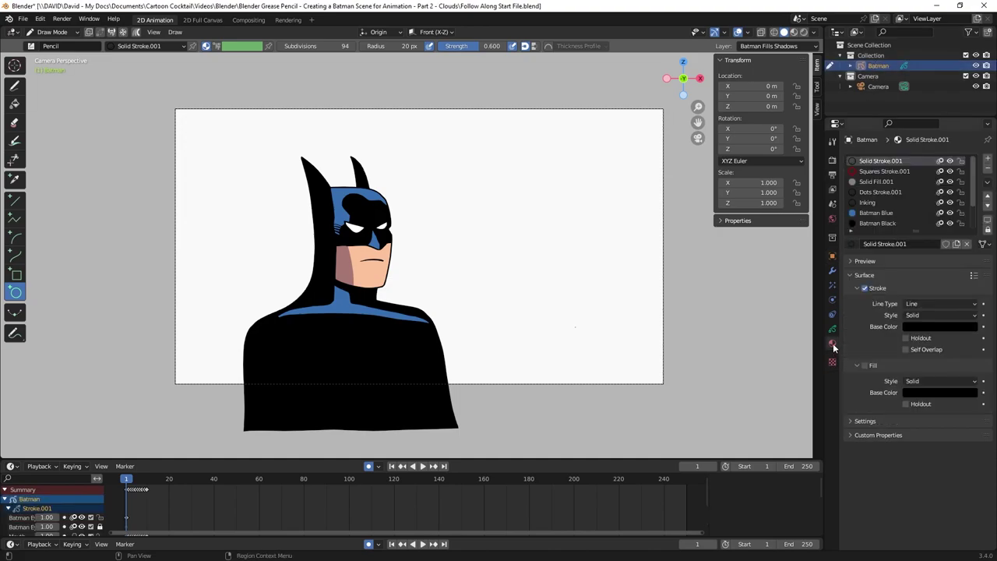
left_click_drag(916, 232, 916, 273)
left_click(867, 215)
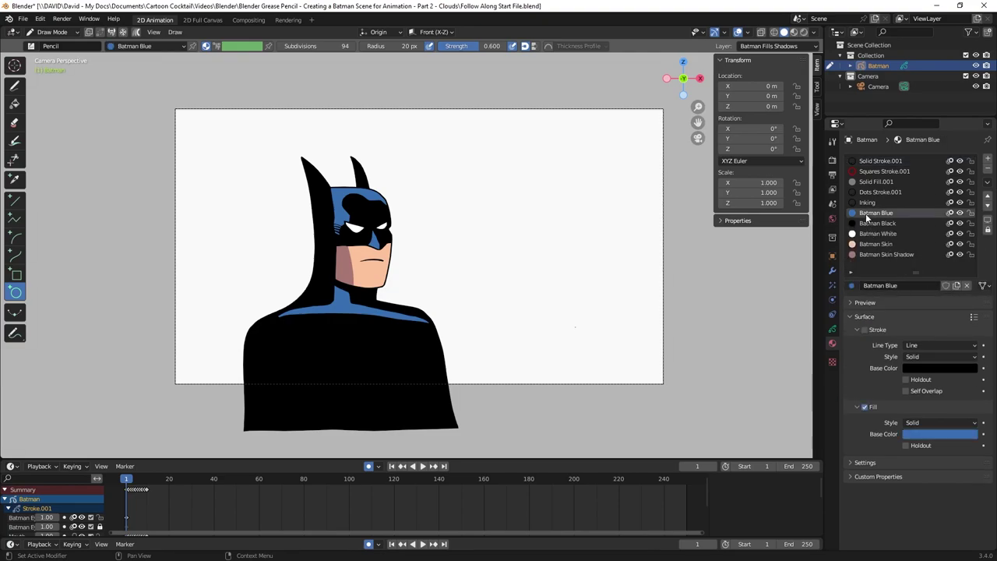
left_click(942, 435)
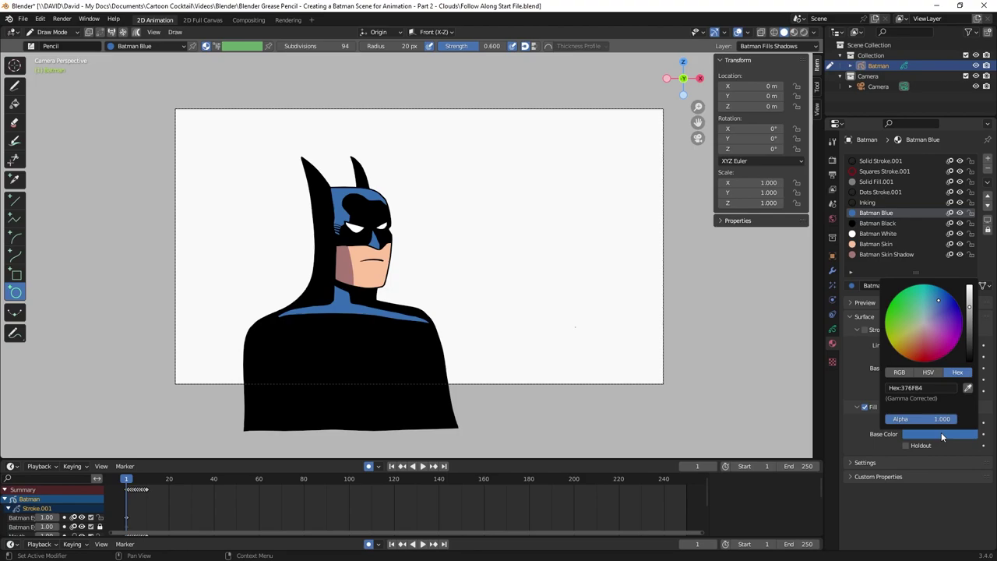
type("4C5C85")
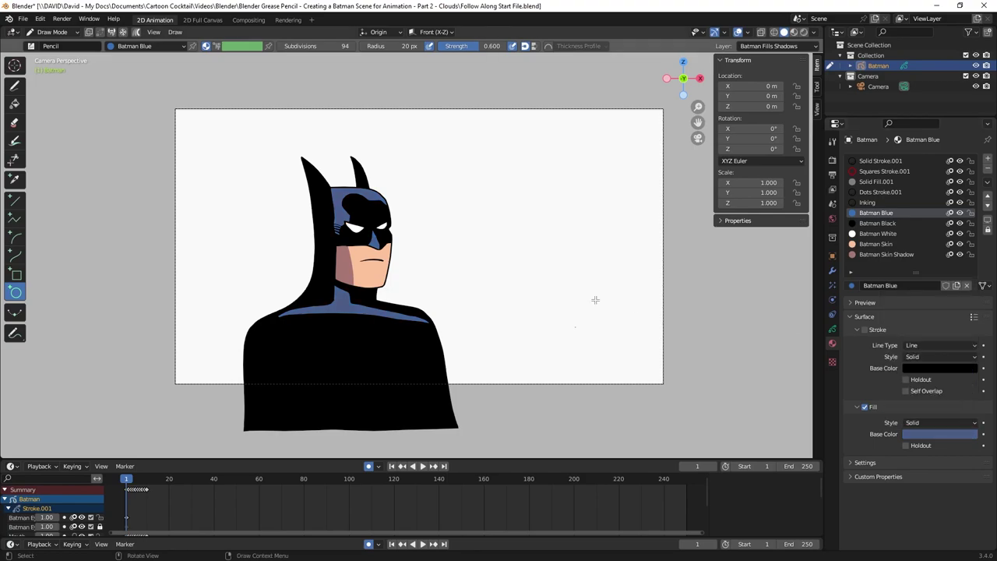
- Set the fill base color of the Batman Skin material to hex FCCCB5
left_click(881, 245)
left_click(936, 437)
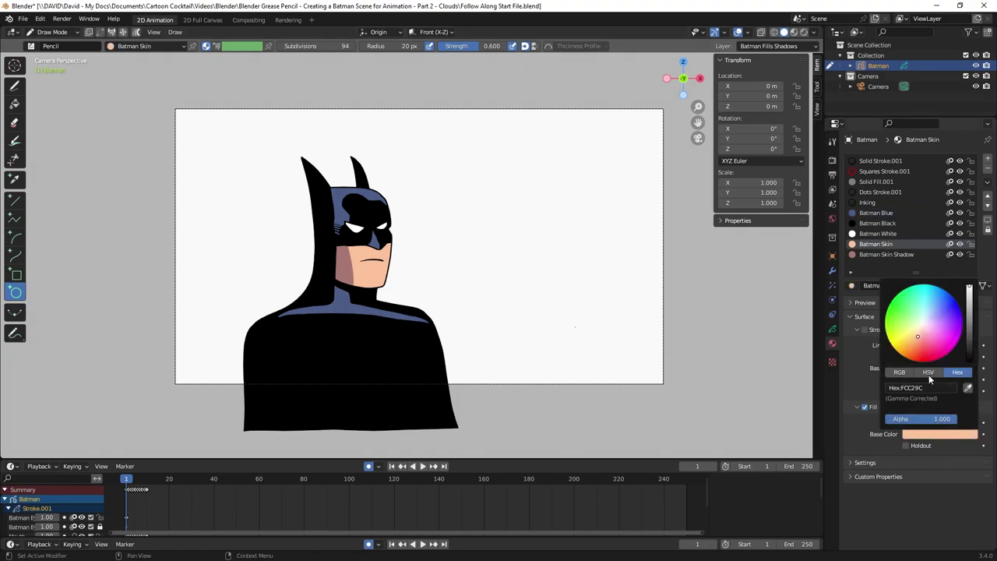
left_click(930, 386)
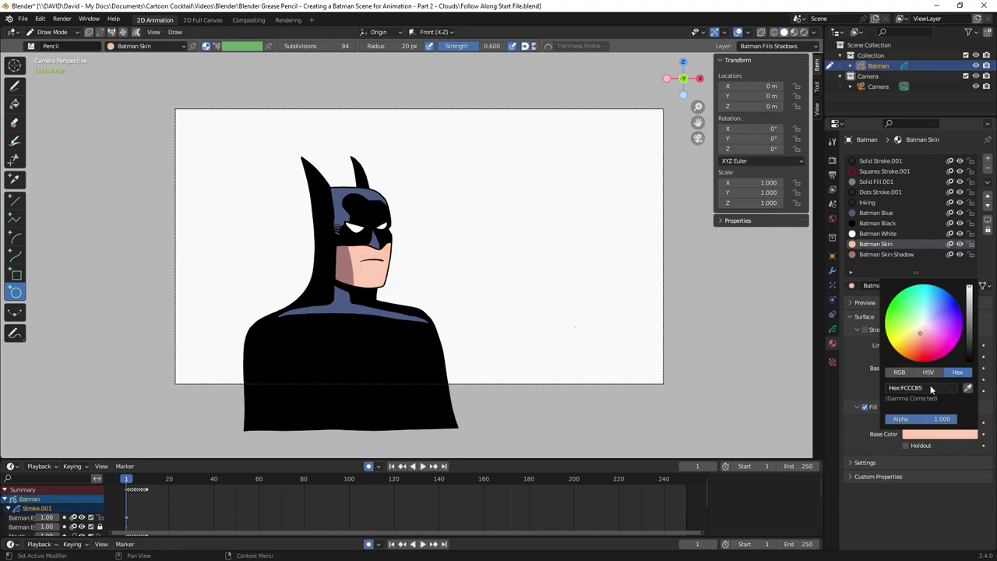
key("Return")
- Replace the hex value of the Batman Skin Shadow material's fill base color with a slightly adjusted muted pink
left_click(888, 255)
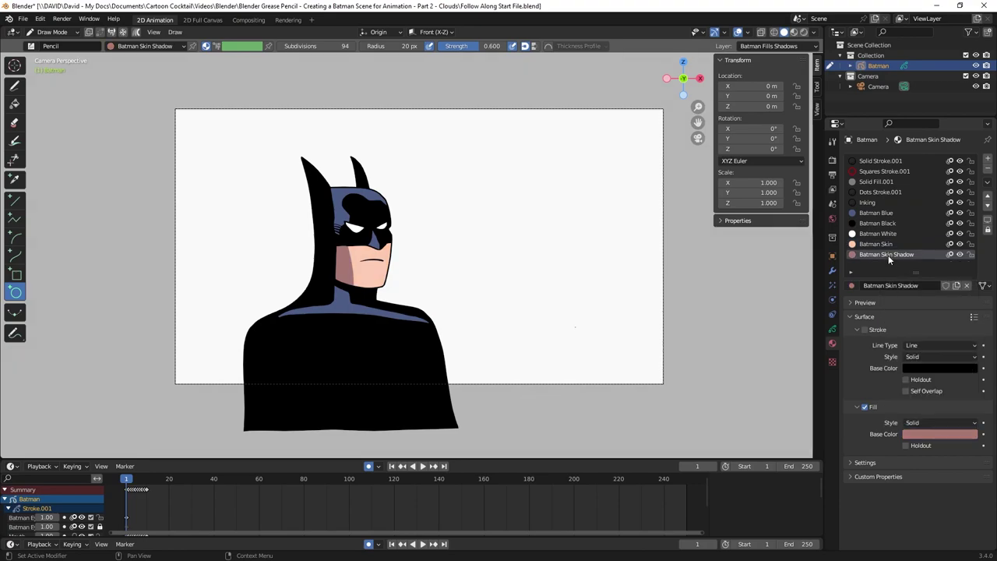
left_click(932, 435)
left_click(932, 386)
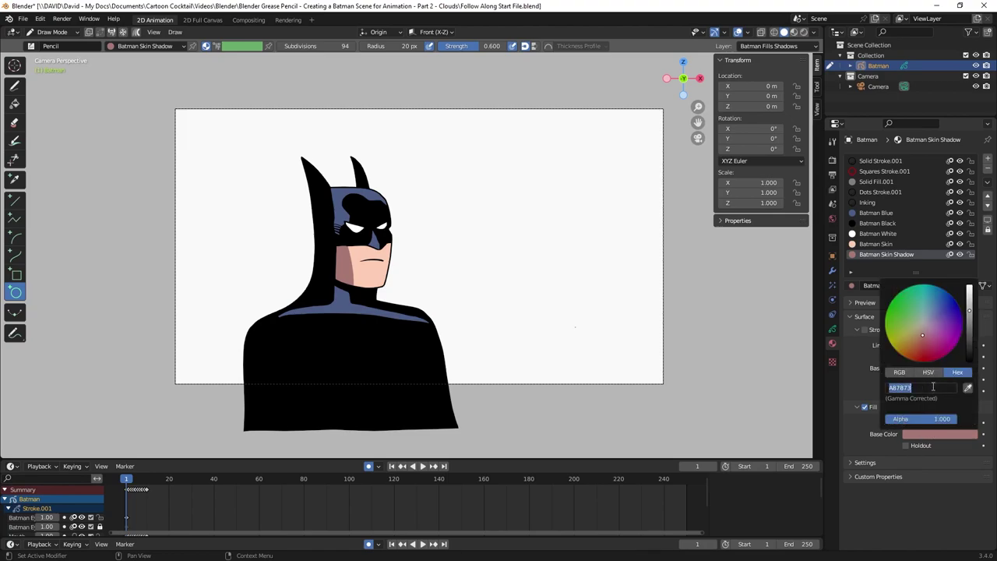
key("Return")
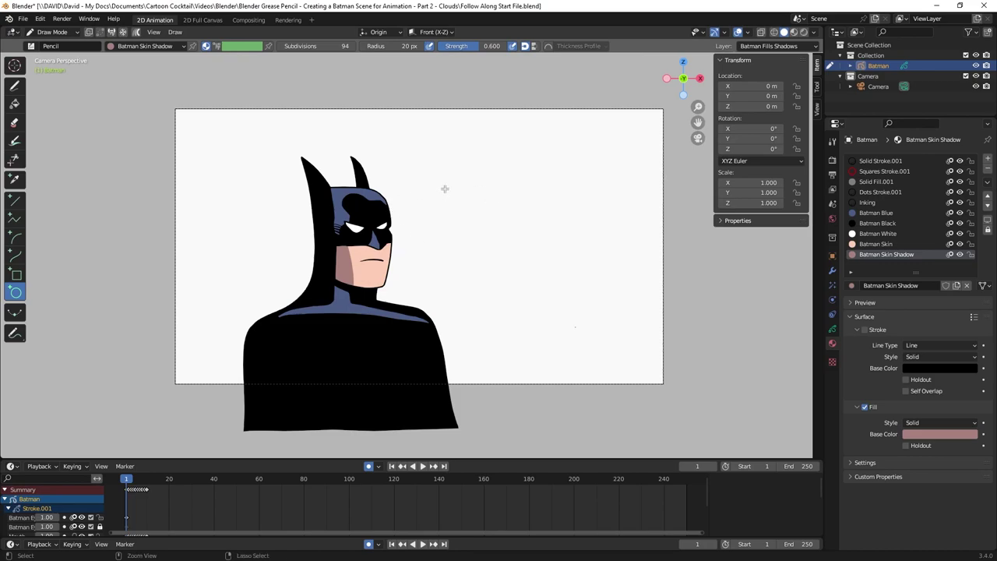
- Switch to Object Mode and hide the Batman object in the viewport
key("ctrl+Tab")
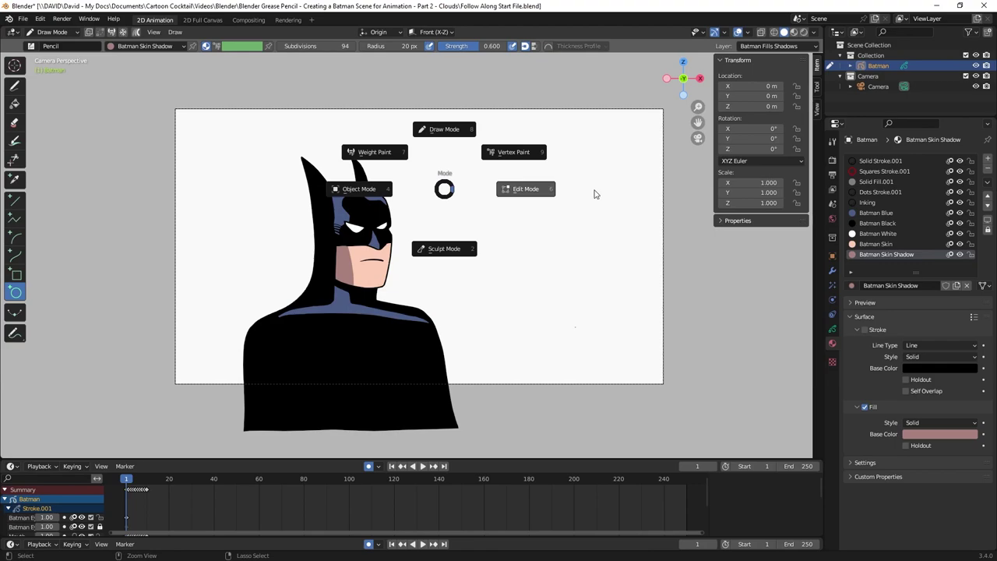
left_click(378, 189)
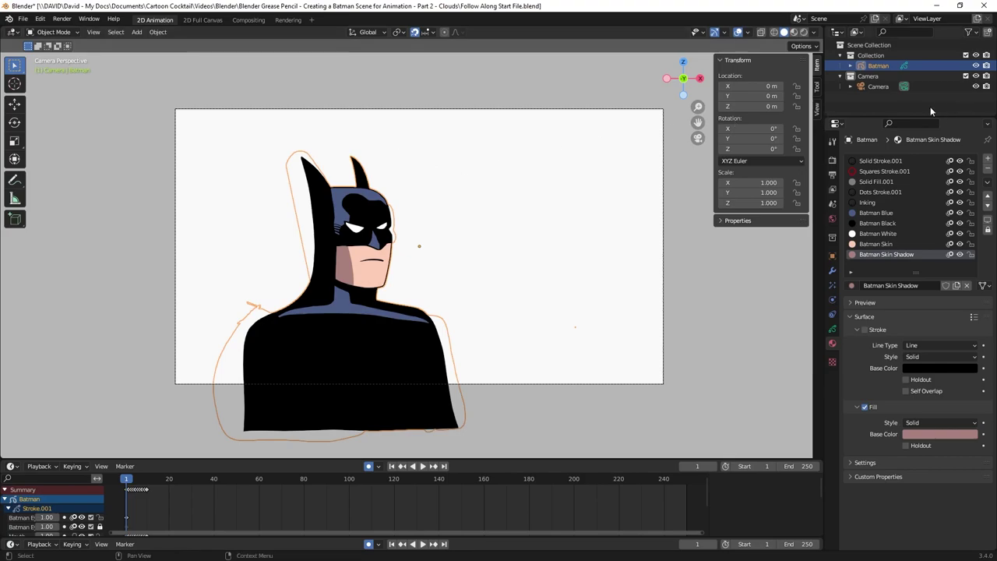
left_click(976, 65)
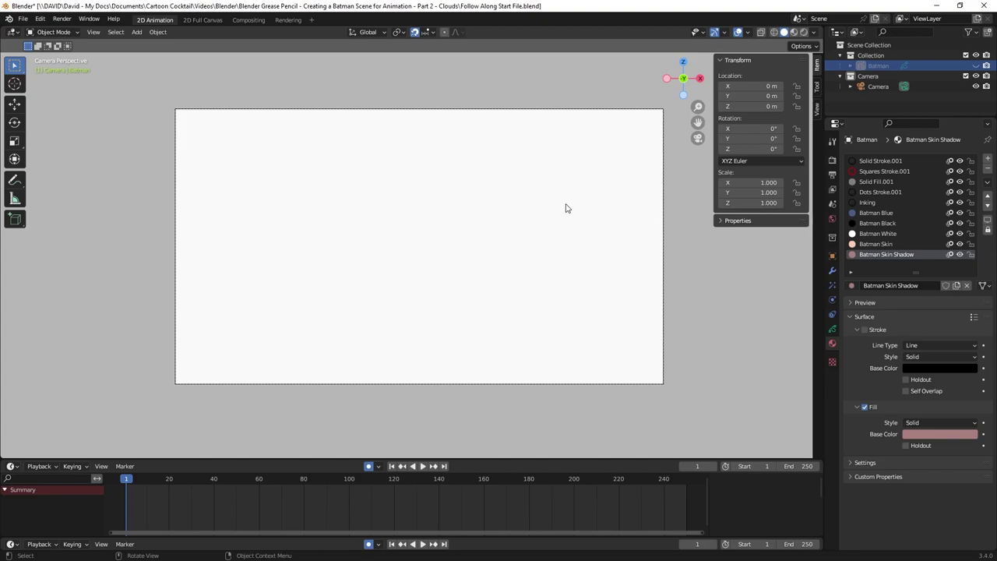
- Add a mesh plane to the scene and deselect it
key("shift+a")
mouse_move(566, 204)
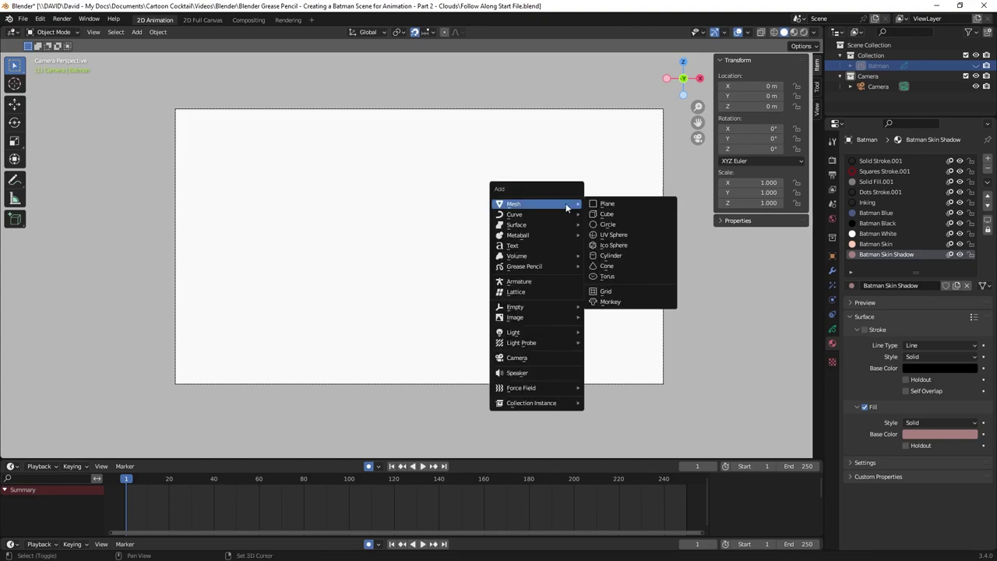
left_click(611, 208)
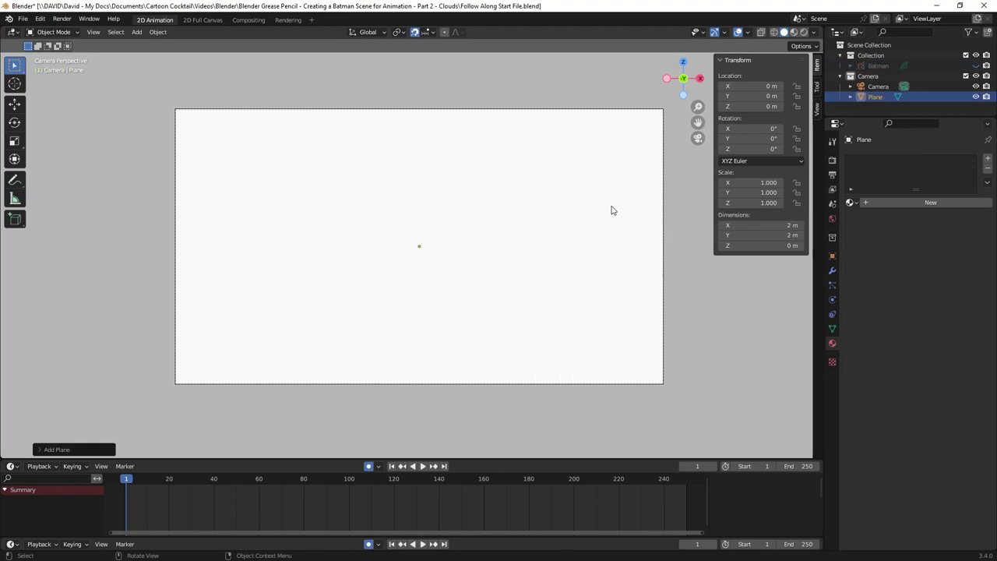
left_click(577, 230)
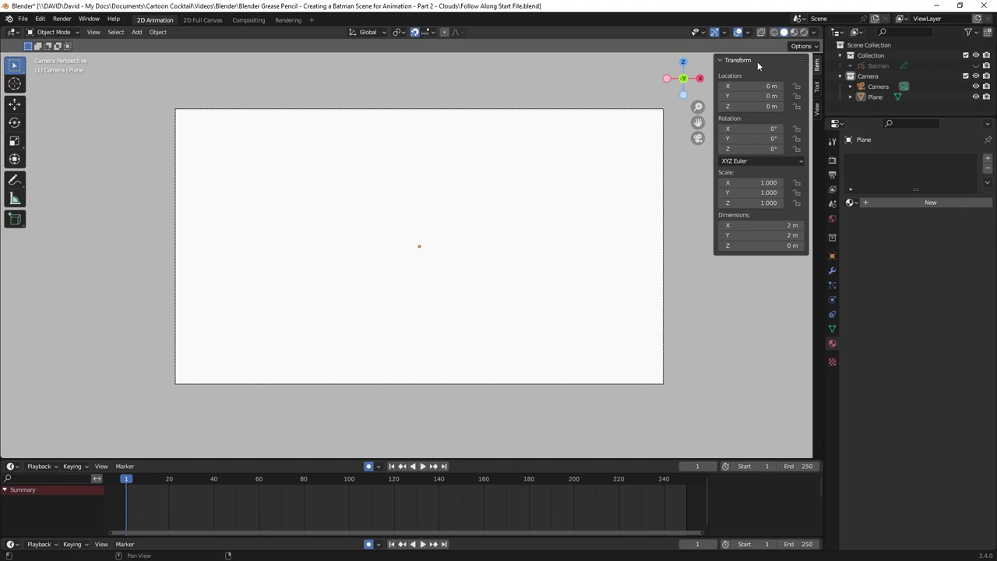
- Set the plane's X rotation to 90° so that it faces the camera
key("n")
key("n")
key("n")
key("n")
left_click(755, 128)
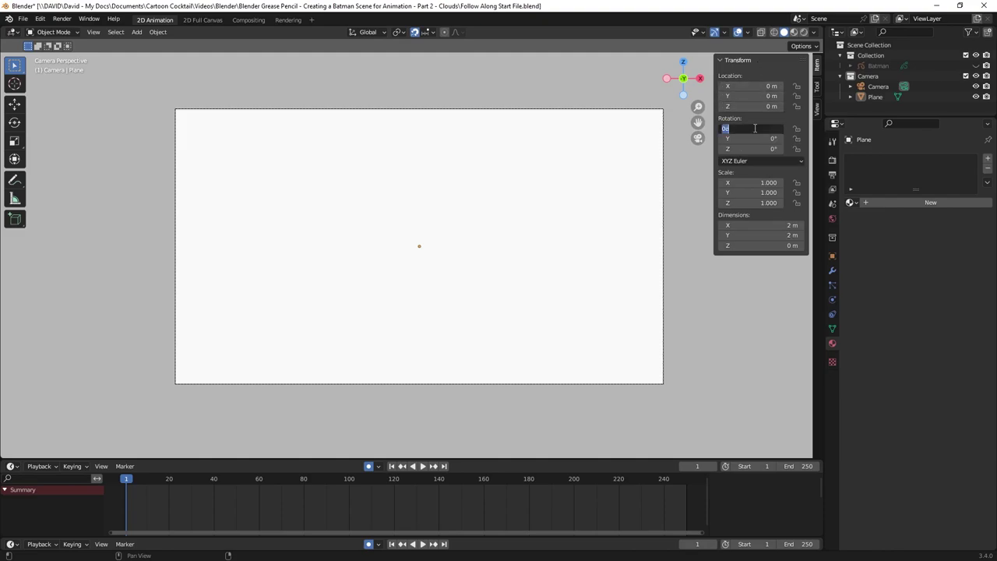
type("90")
key("Return")
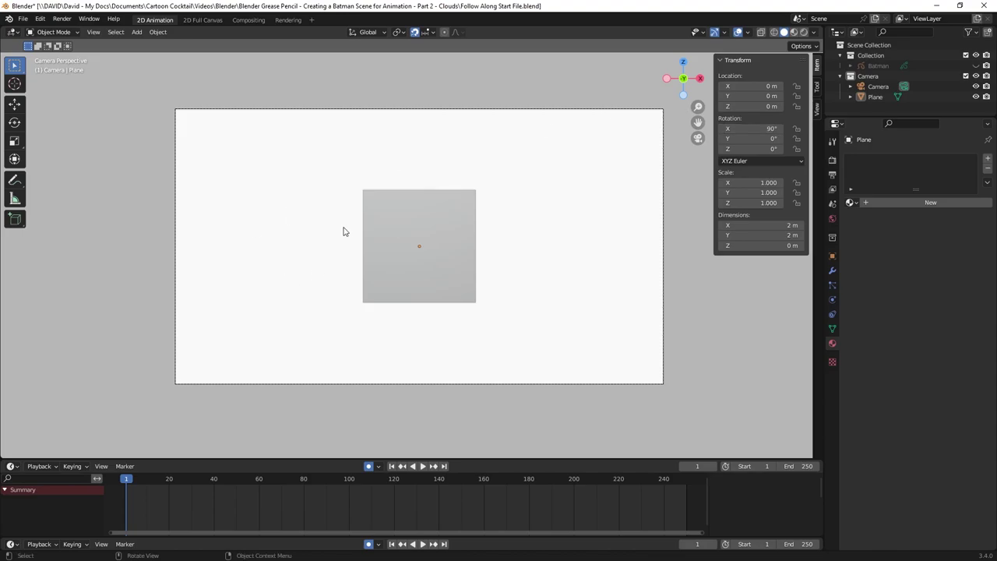
- Scale the plane about 4.5 times along X and 2.6 times along global Z to cover the camera frame
left_click(448, 212)
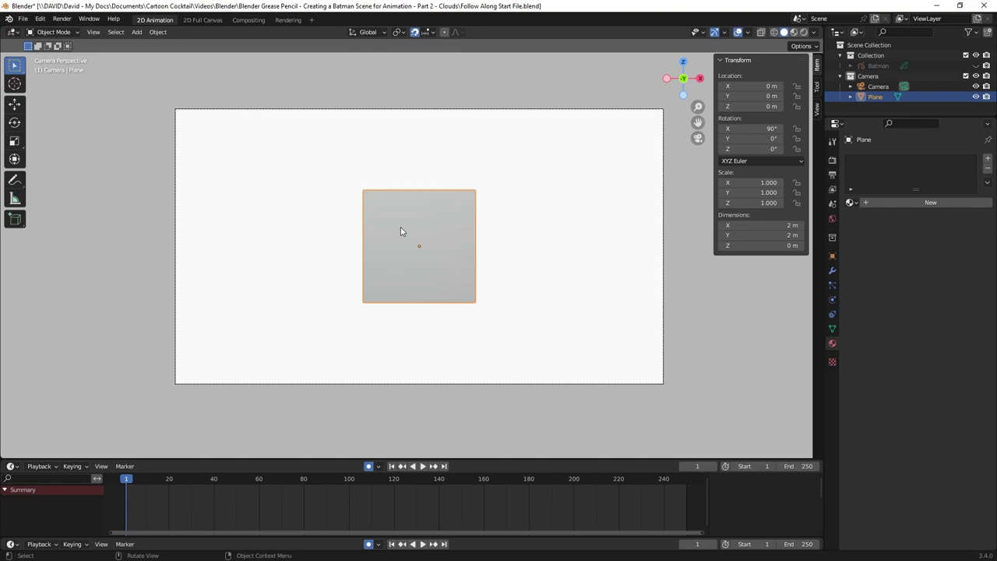
key("s")
key("x")
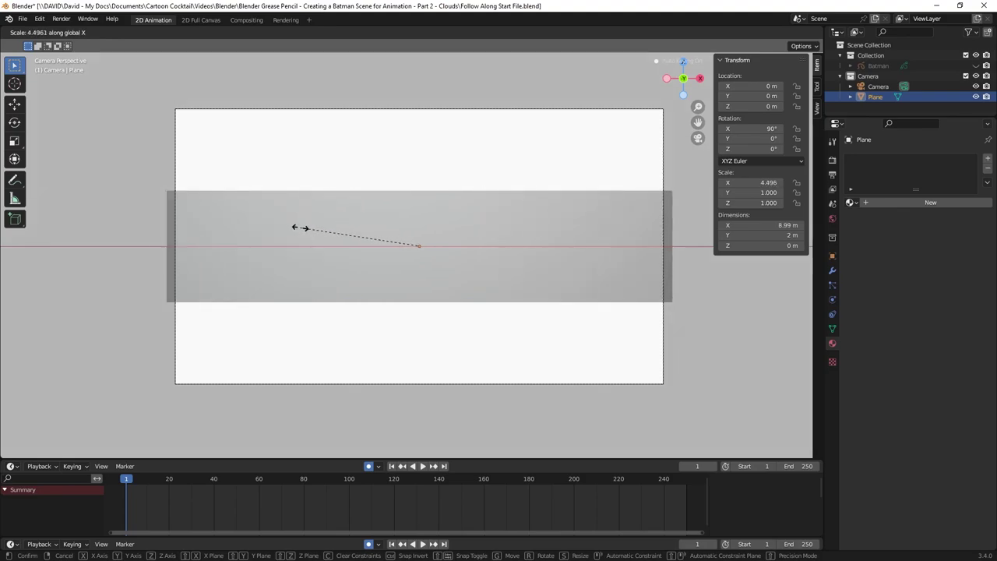
left_click(303, 231)
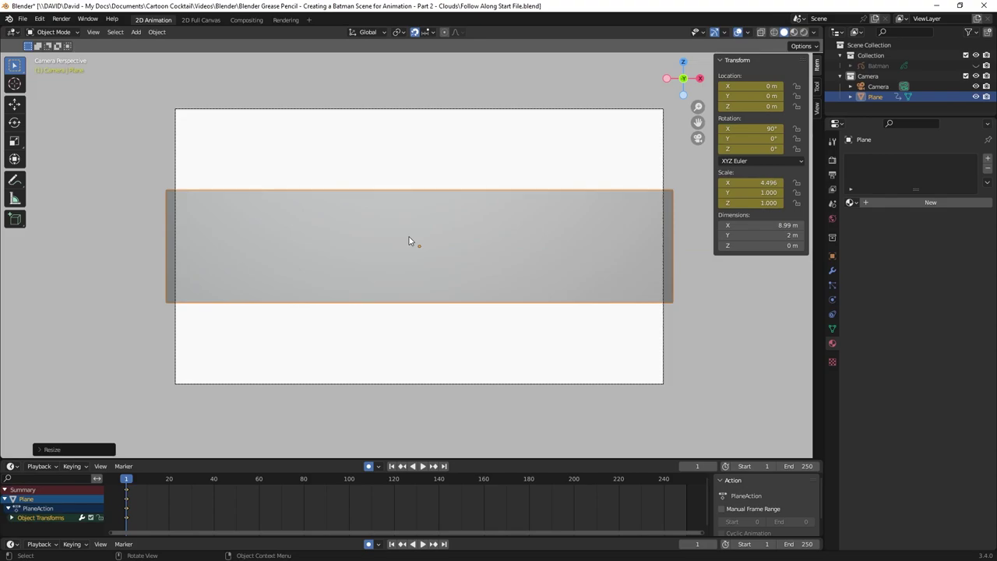
key("s")
key("z")
left_click(406, 212)
- Rename the plane to Background and move it into the collection that holds the Batman object
left_click(874, 98)
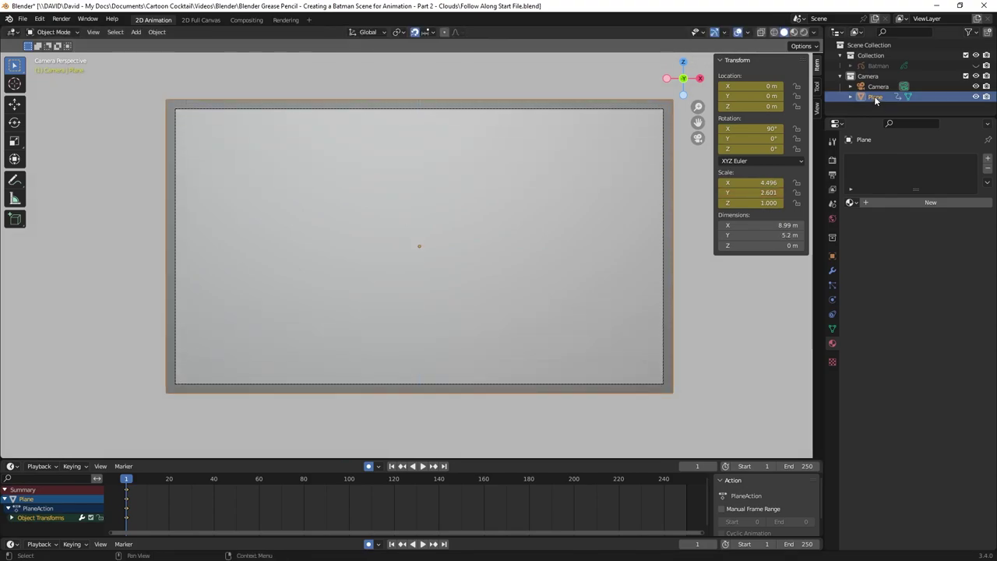
type("Background")
key("Return")
left_click_drag(876, 90, 875, 65)
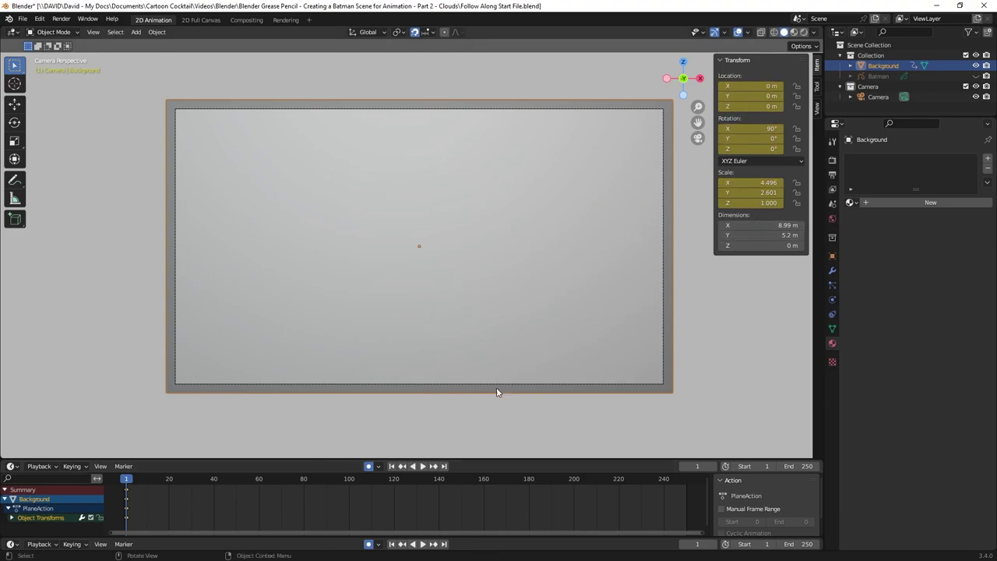
- Turn off auto keying and delete the Background plane's keyframes at frame 1
left_click(368, 466)
key("b")
left_click_drag(142, 517, 120, 487)
key("Delete")
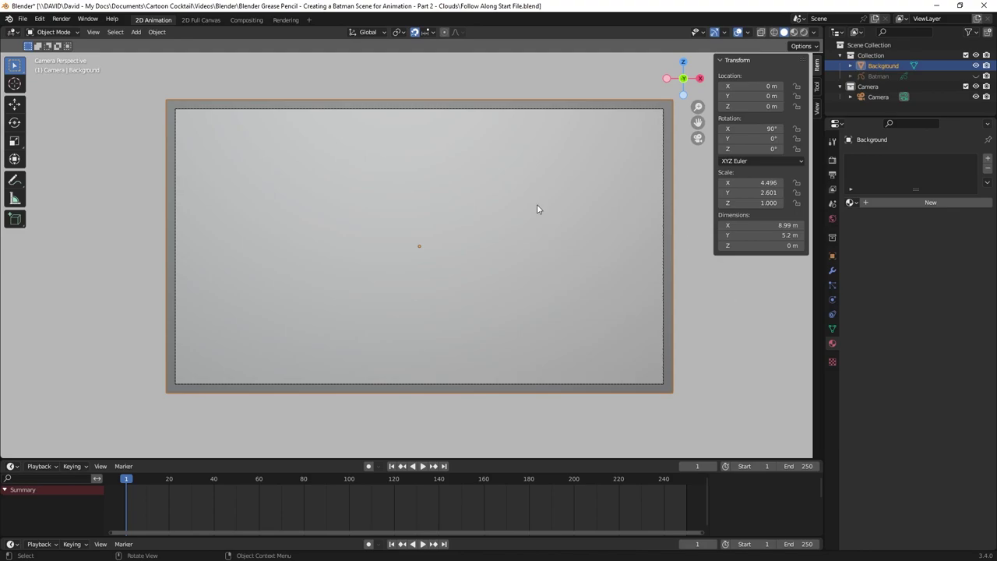
- Set the Background plane's Y location to 0.1 m
left_click(756, 96)
type("0.1")
key("Return")
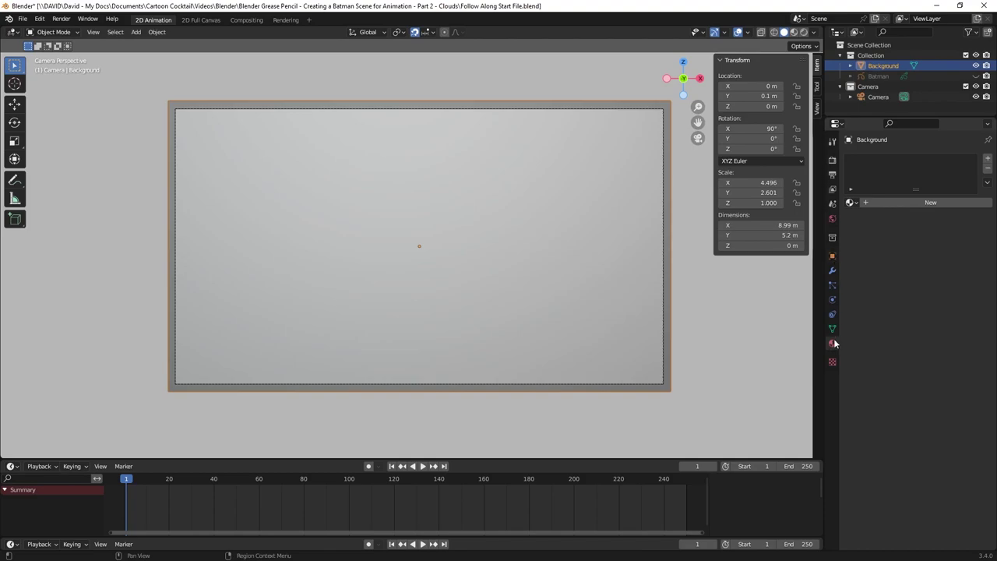
- Give the Background plane a new material with a dark blue base color and switch the viewport shading to show it
left_click(904, 204)
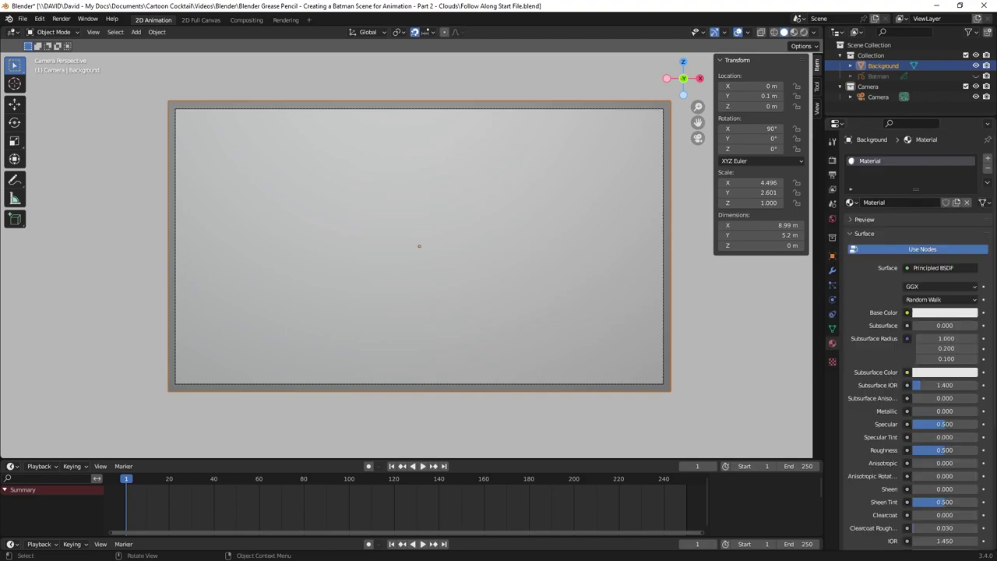
left_click(962, 314)
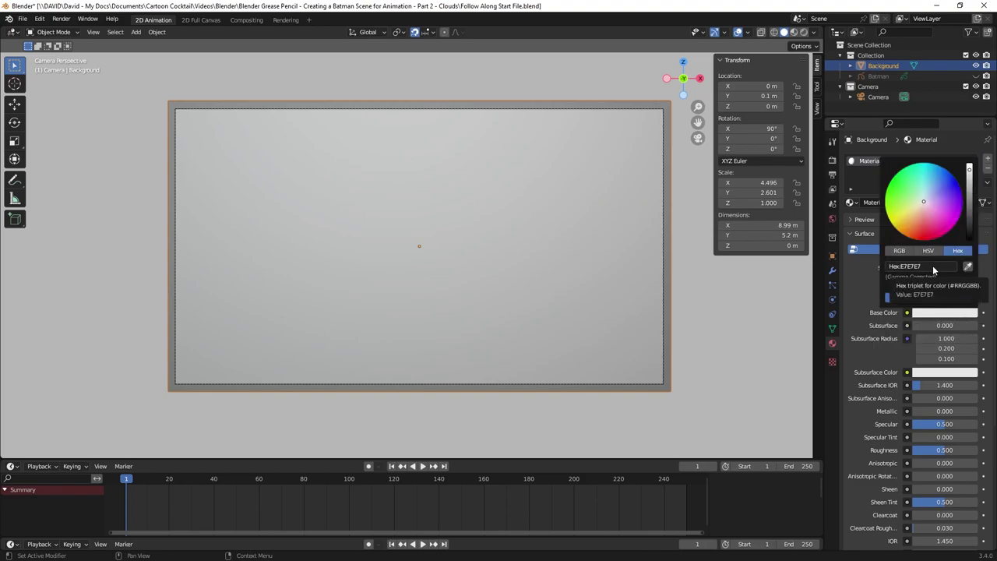
key("ctrl+v")
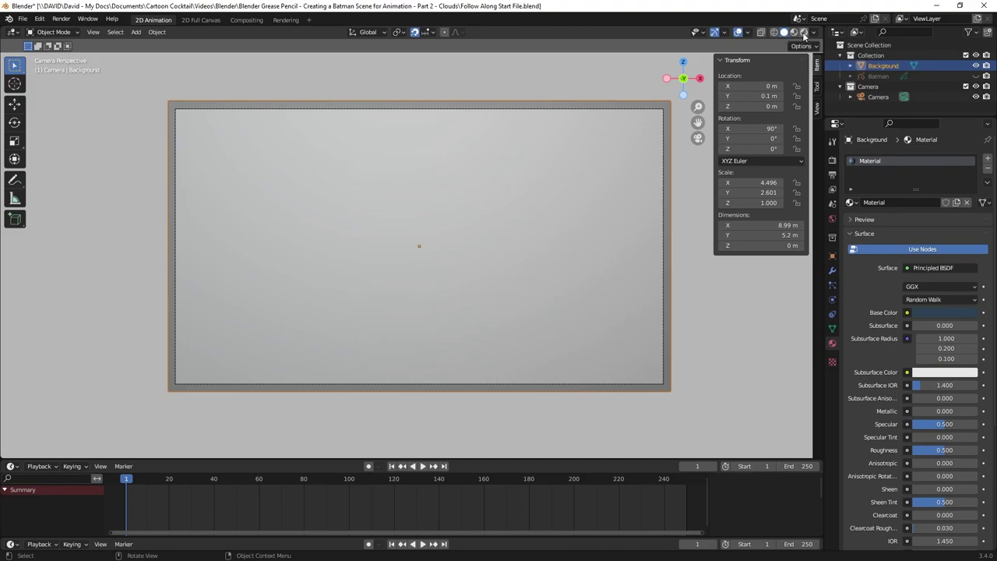
left_click(803, 35)
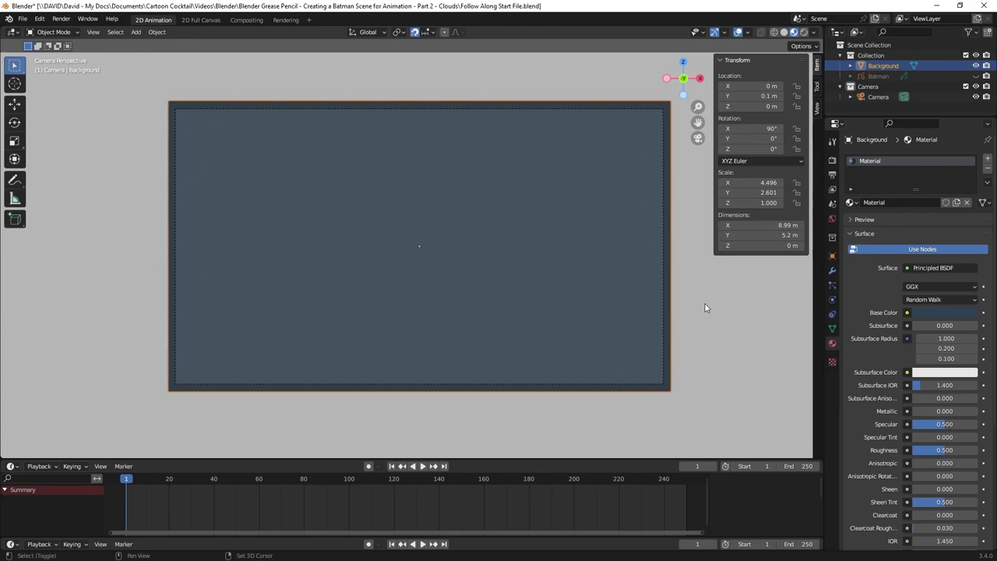
- Add a blank Grease Pencil object to the scene
key("shift+a")
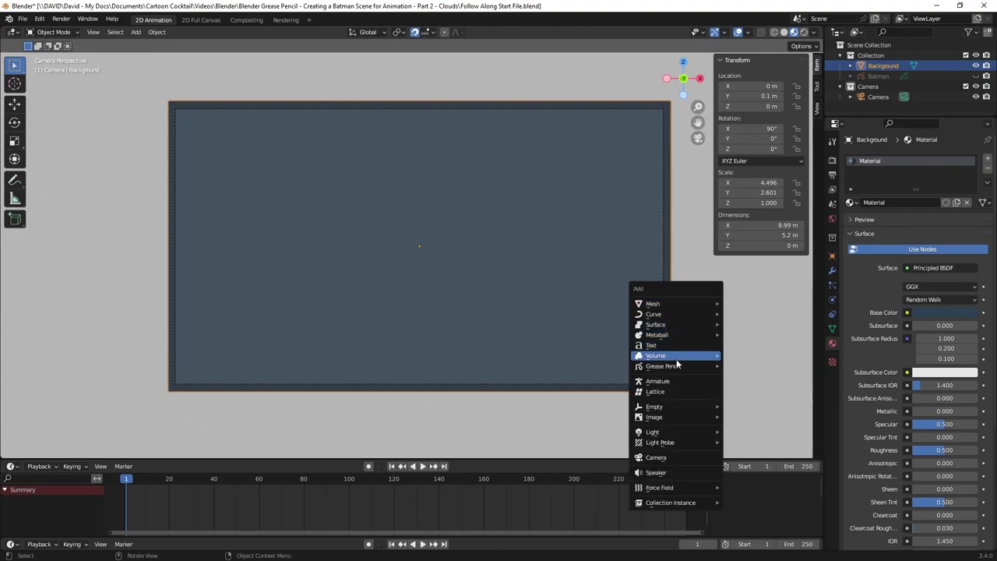
mouse_move(676, 367)
left_click(744, 367)
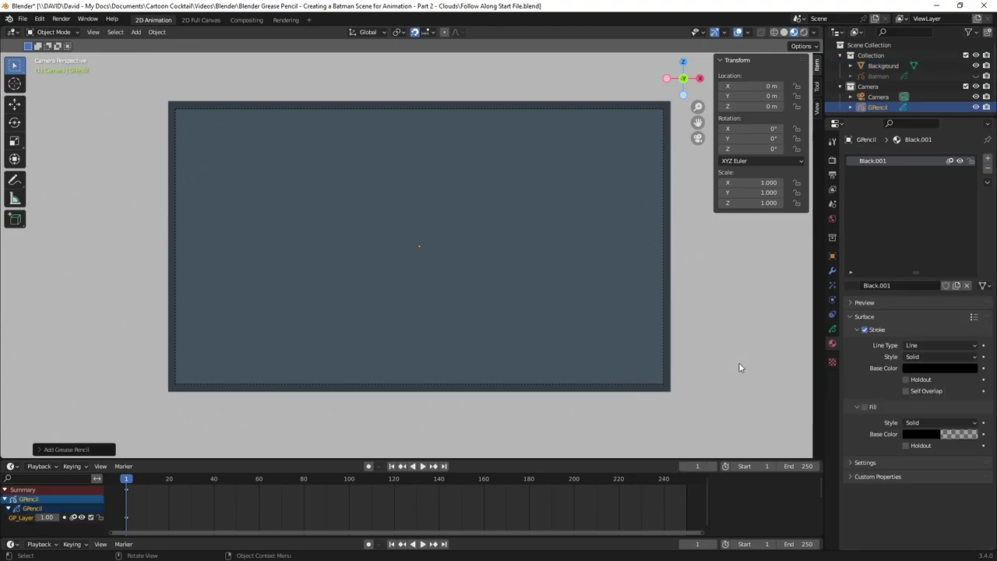
- Rename the new Grease Pencil object to Moon and move it into the collection with Background and Batman
double_click(877, 107)
type("Moon")
key("Return")
left_click_drag(875, 109, 869, 66)
left_click_drag(879, 117, 879, 143)
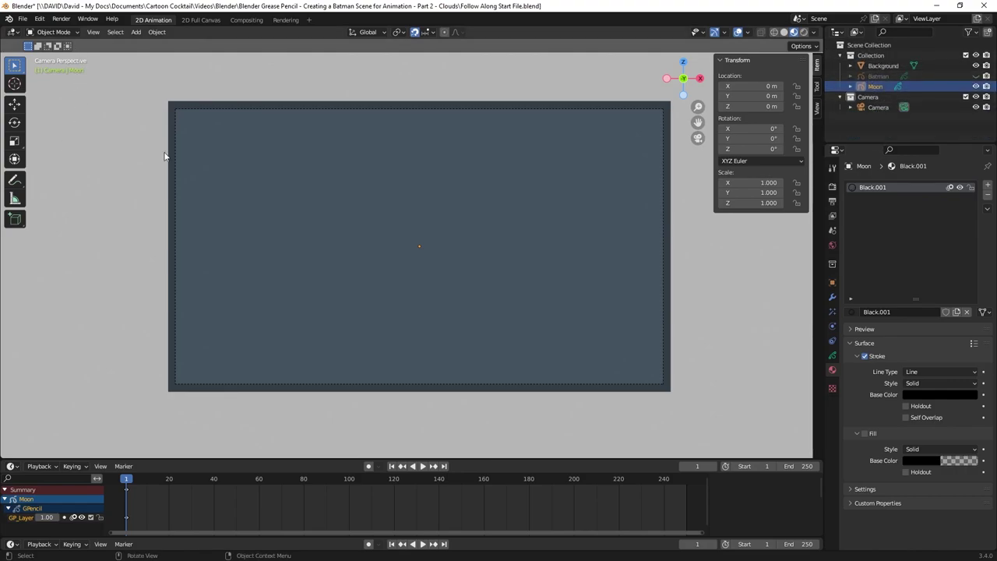
- Switch the Moon object to Draw Mode and rename its black material to Moon.001
key("ctrl+Tab")
left_click(160, 92)
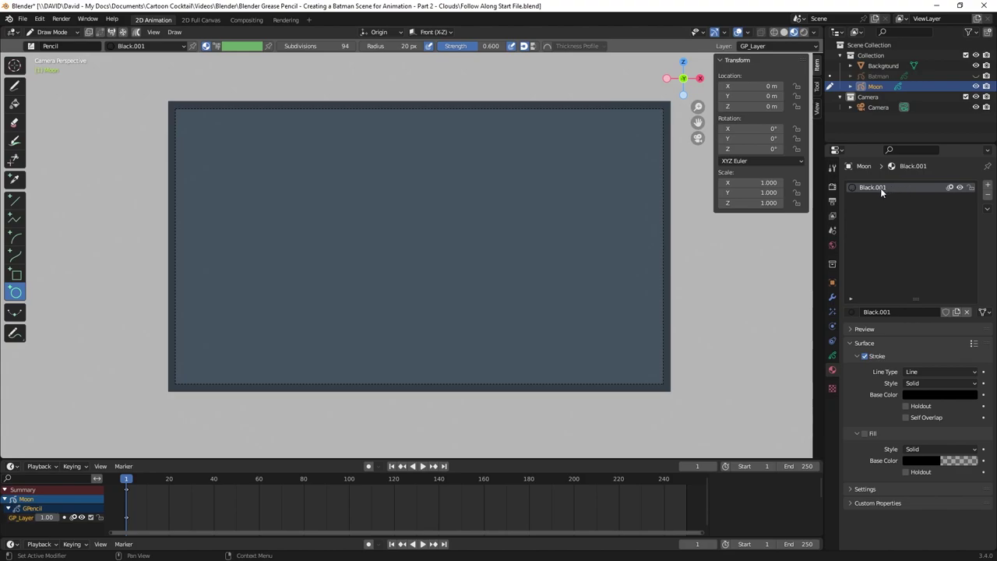
double_click(880, 188)
type("Moon.001")
key("Return")
- Turn off the stroke and turn on the fill of the Moon.001 material, with an opaque pale cream base color
left_click(865, 434)
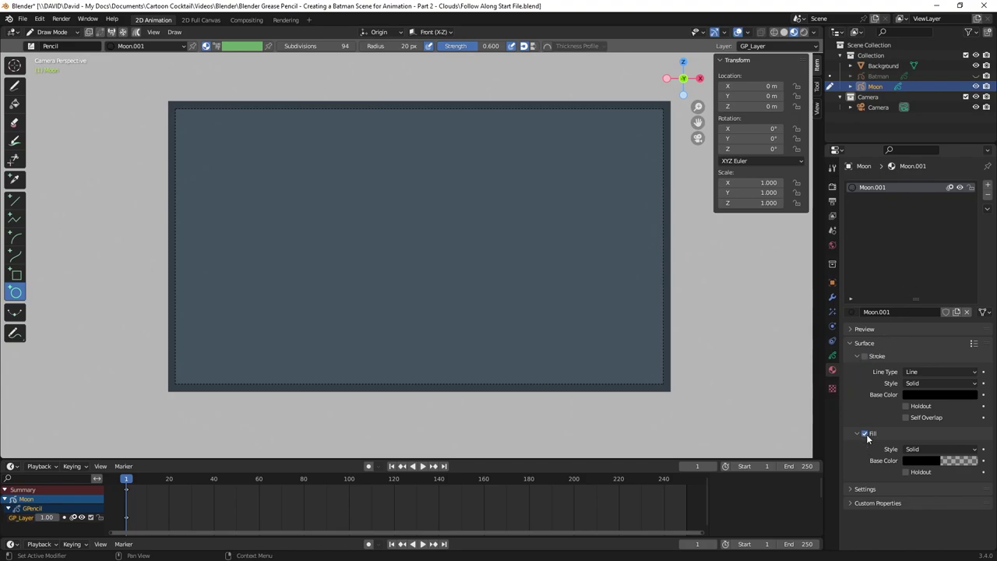
left_click(936, 462)
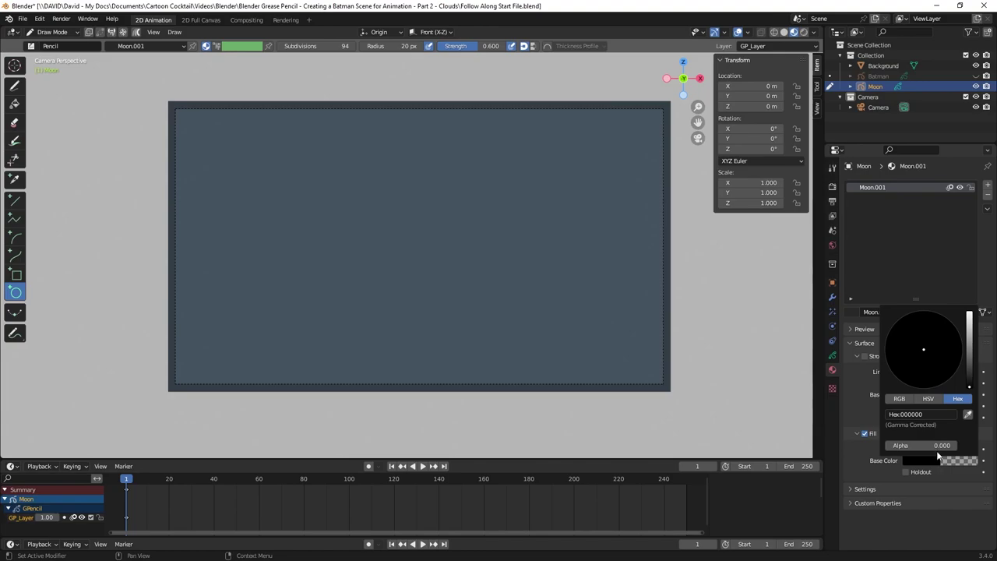
left_click_drag(936, 450, 965, 451)
left_click(937, 415)
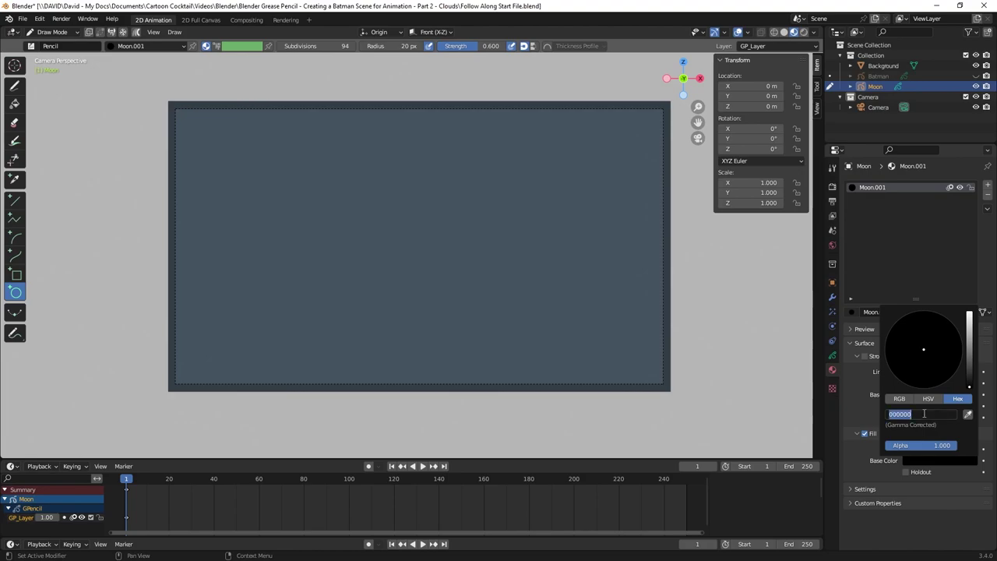
key("ctrl+v")
key("Return")
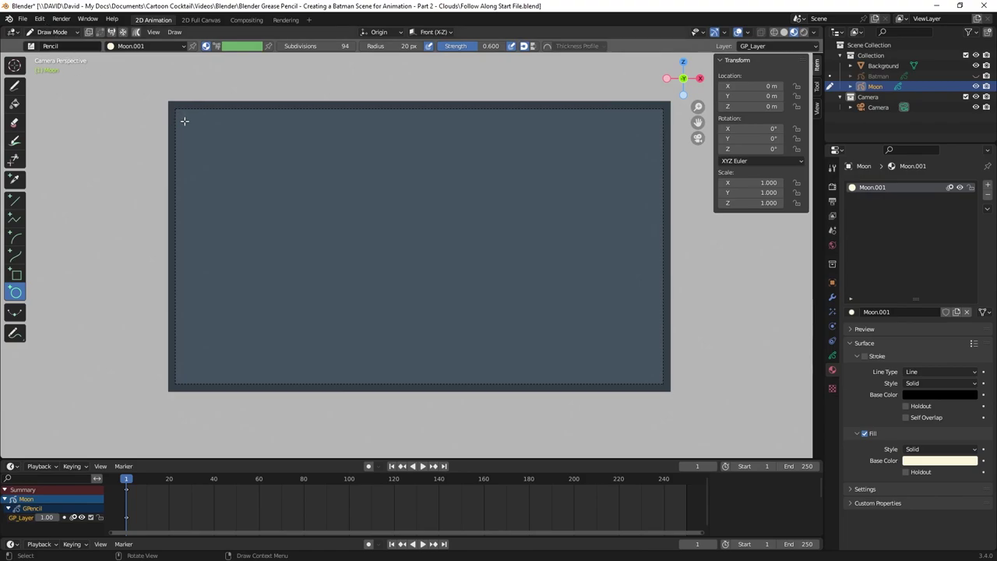
- Draw a filled circle for the moon in the upper-left corner of the camera frame
left_click_drag(187, 122, 249, 174)
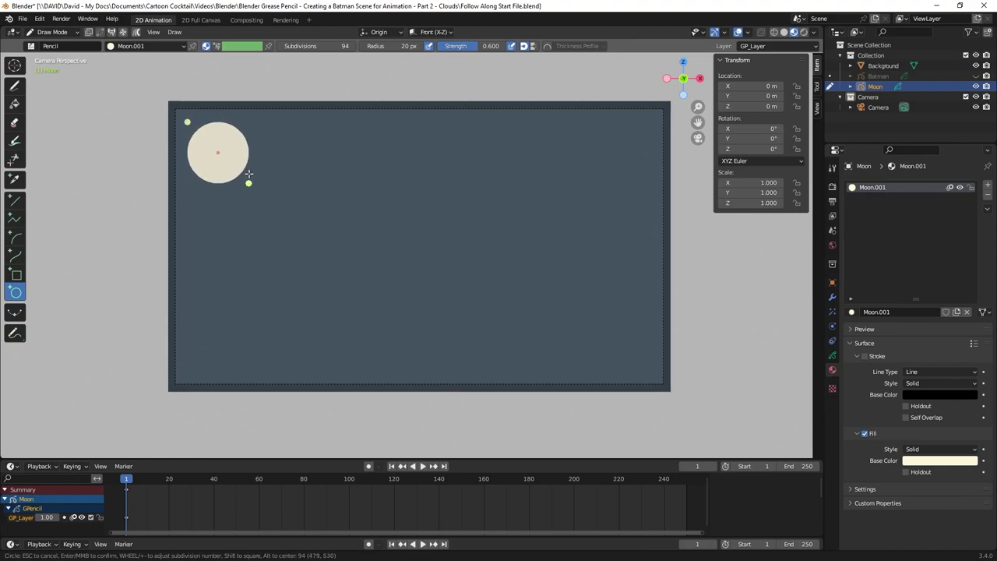
key("Return")
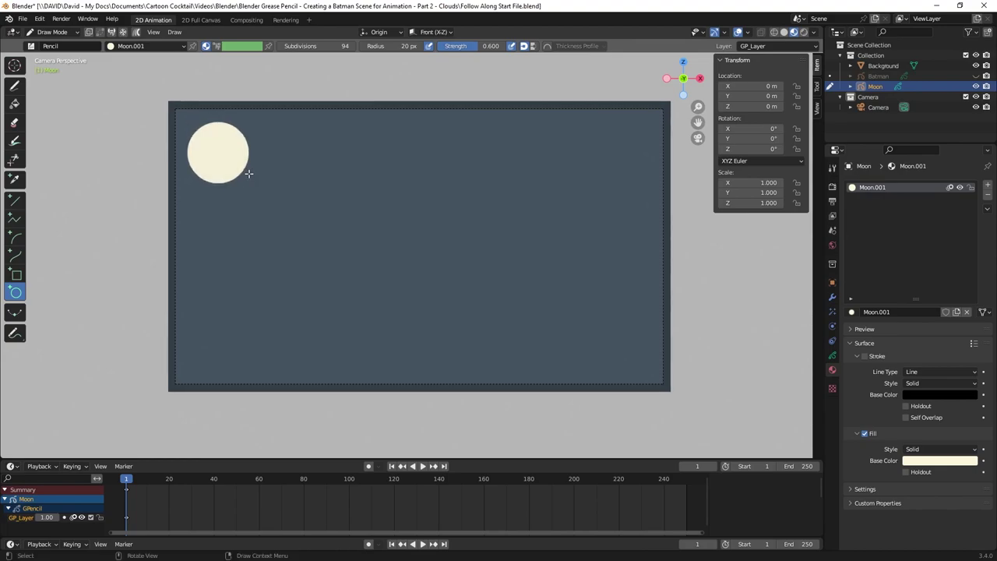
mouse_move(460, 174)
middle_mouse_down()
mouse_move(470, 171)
mouse_move(360, 205)
mouse_move(454, 178)
middle_mouse_up()
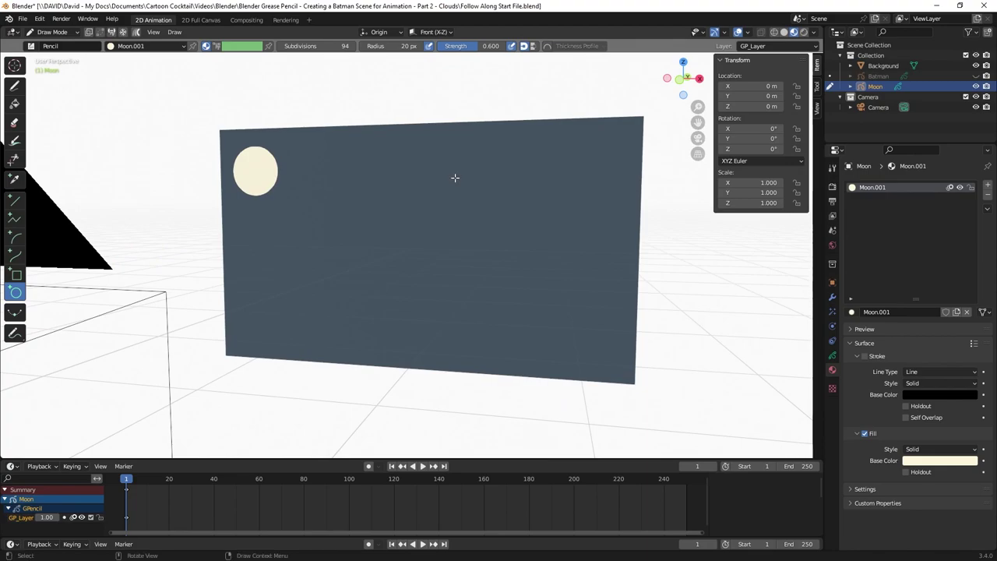
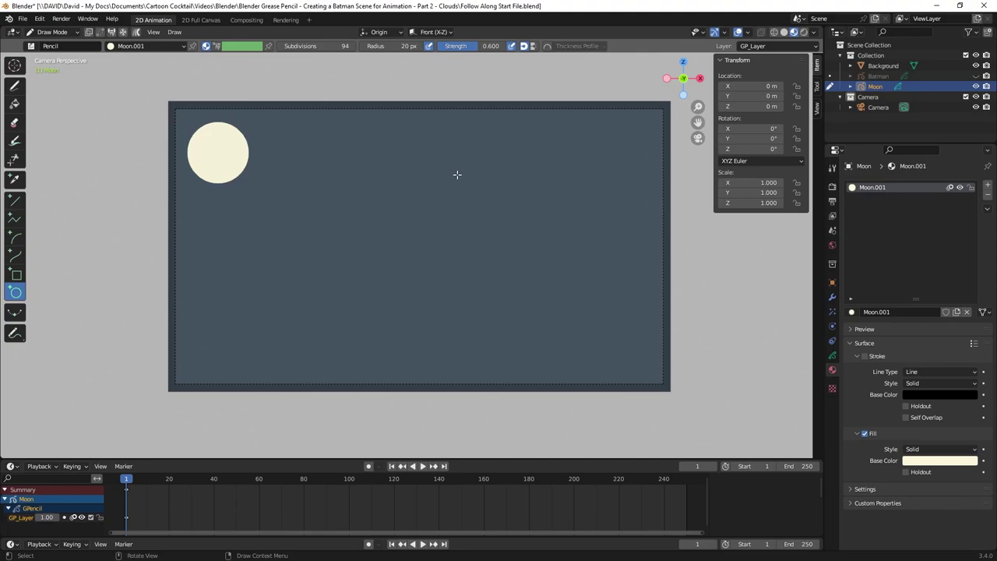
- Return to Object Mode and set the Moon's Y location to 0.09 m, just in front of the Background plane
left_click(52, 32)
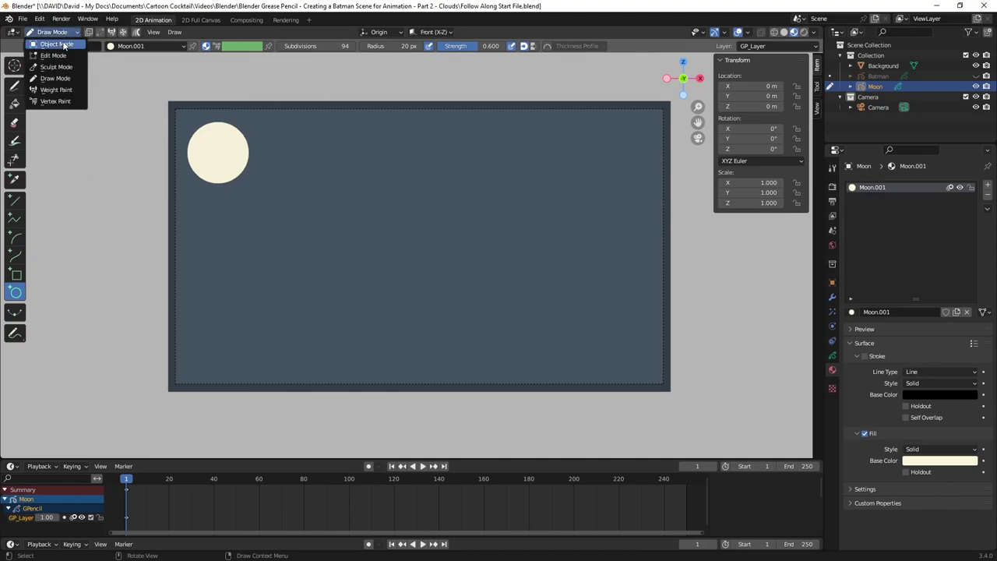
left_click(65, 46)
left_click(883, 66)
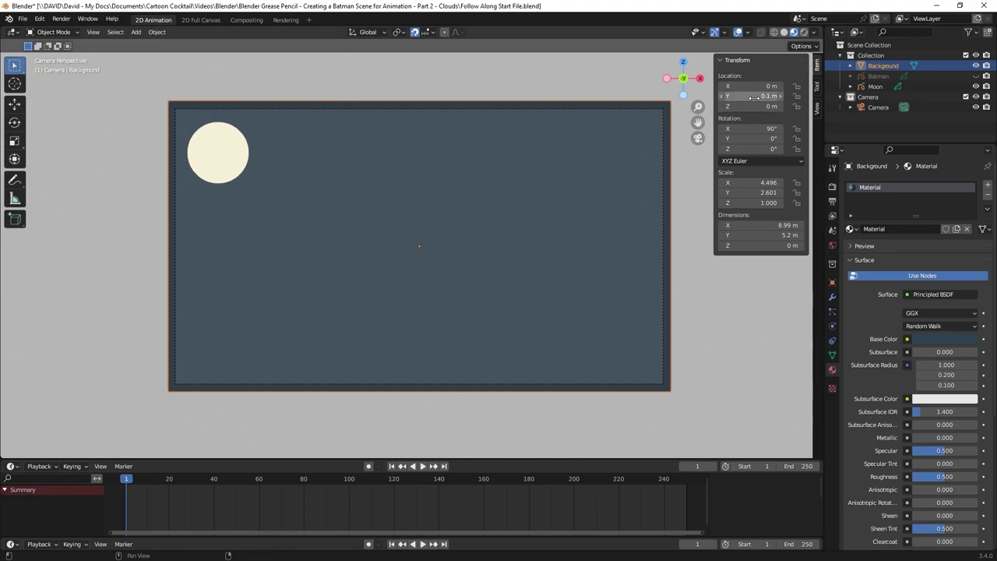
left_click(875, 86)
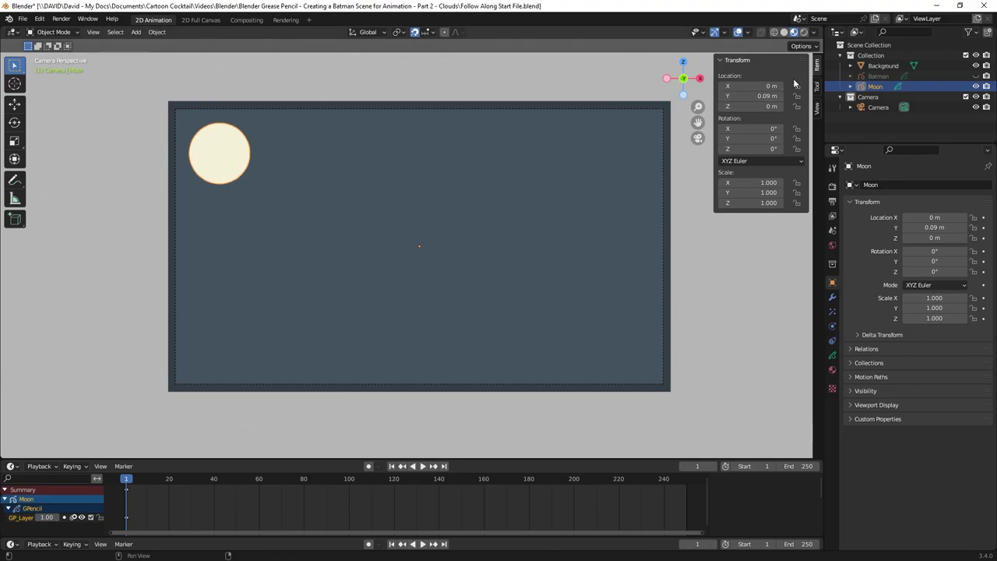
- Add a Blur visual effect to the Moon with its X and Y size set to 75
left_click(833, 311)
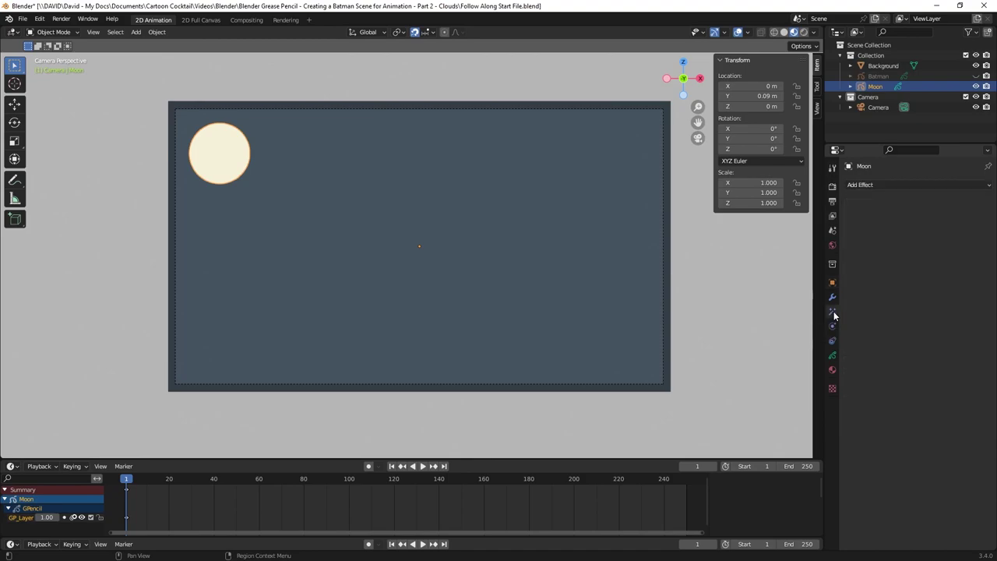
left_click(866, 184)
left_click(871, 197)
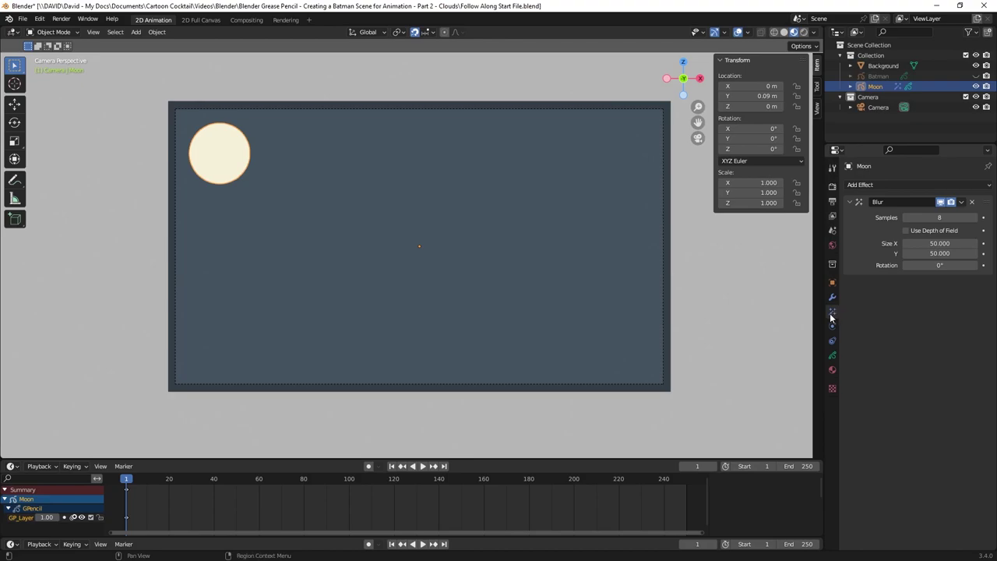
left_click(867, 185)
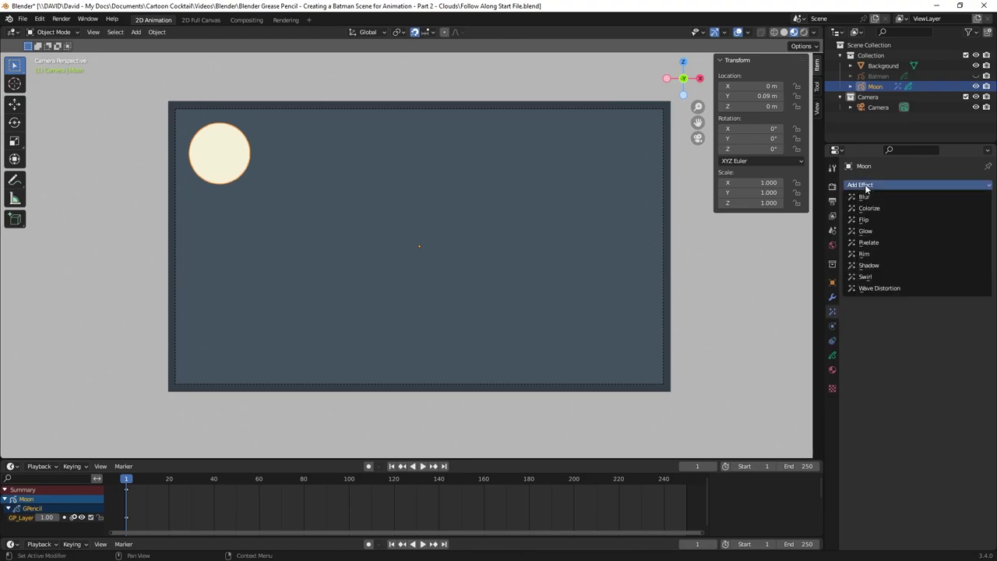
left_click(866, 197)
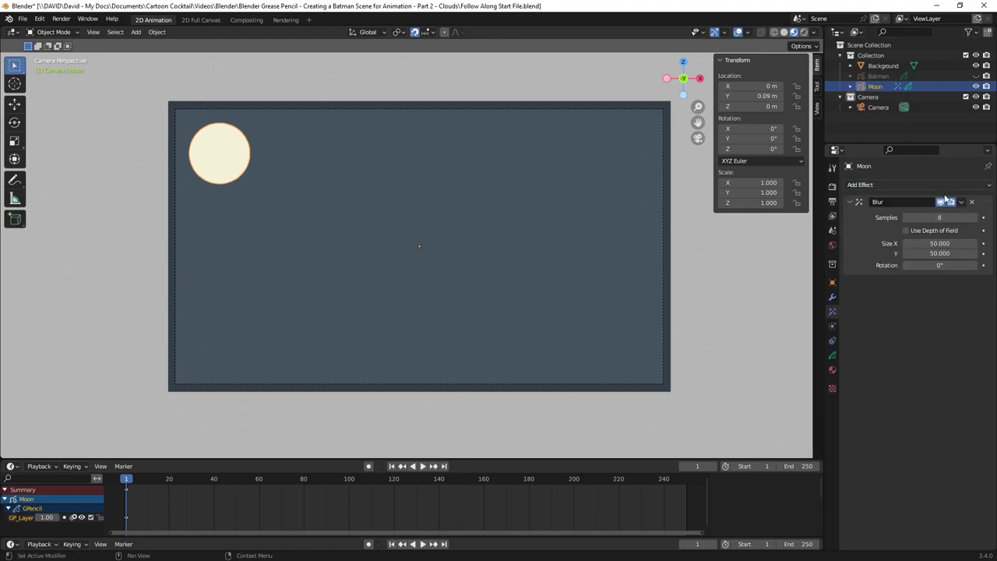
left_click(944, 243)
type("75")
key("Tab")
type("75")
key("Return")
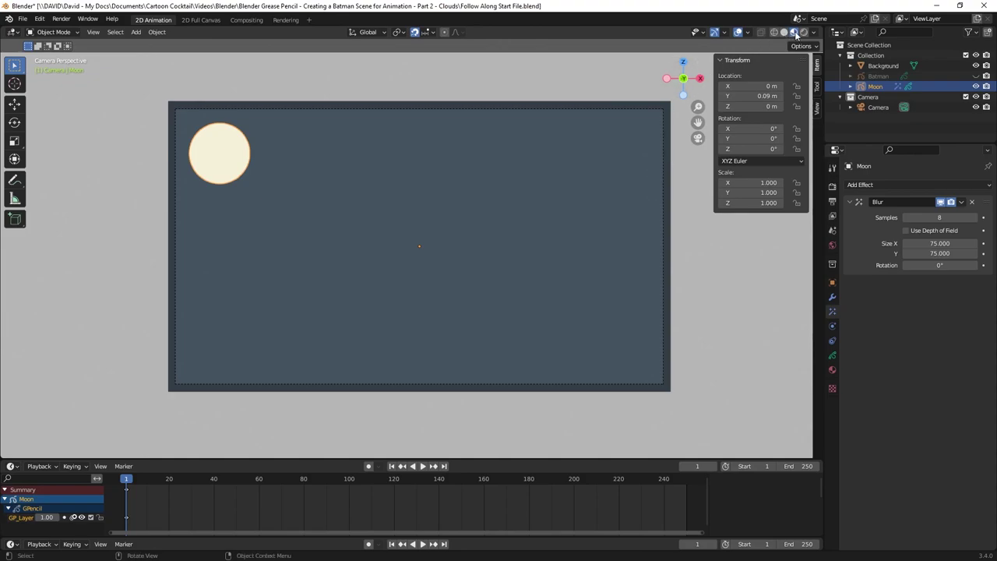
- Preview the blurred Moon in rendered viewport shading, and disable its Blur effect for both viewport and render
left_click(803, 32)
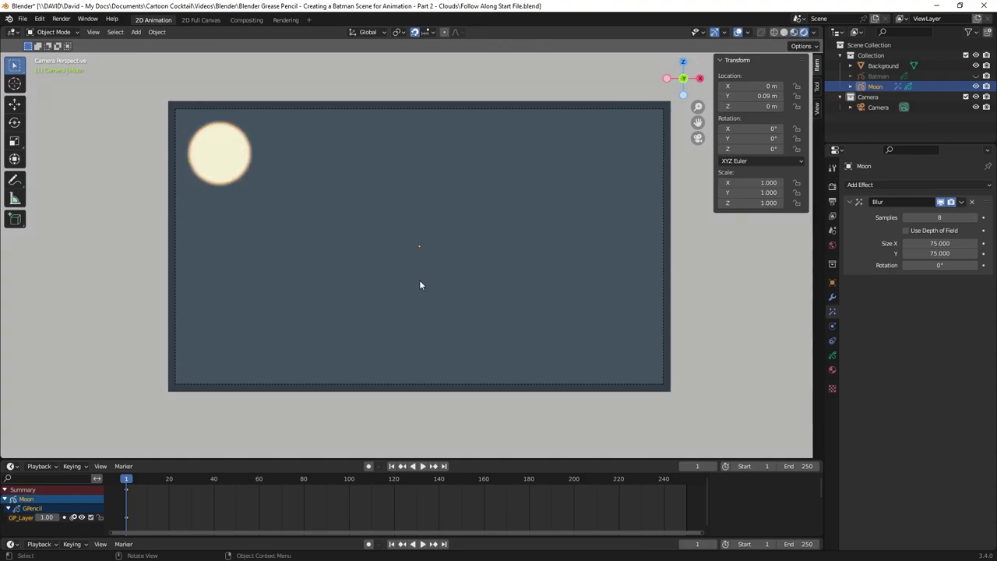
left_click(719, 284)
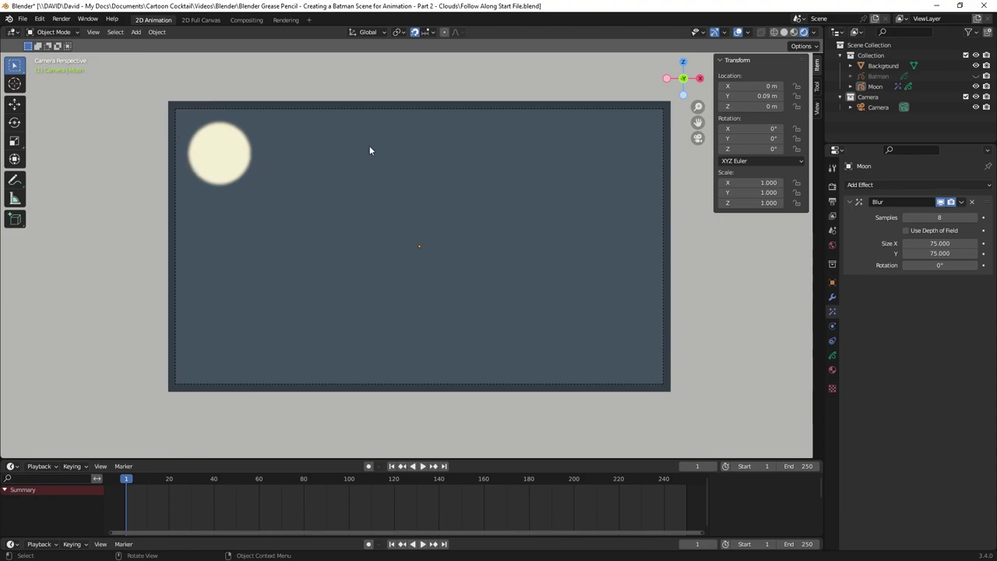
left_click(941, 202)
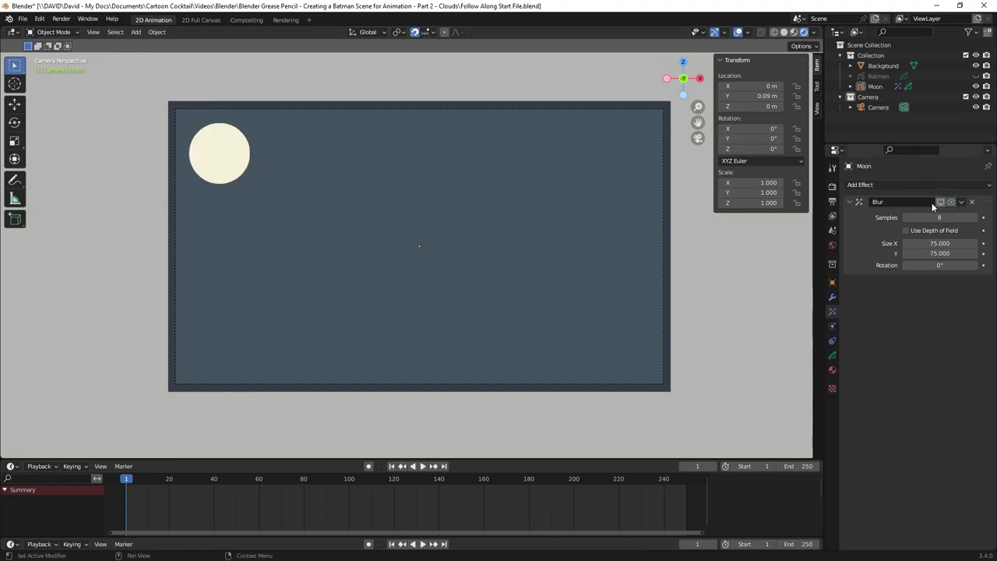
left_click(270, 168)
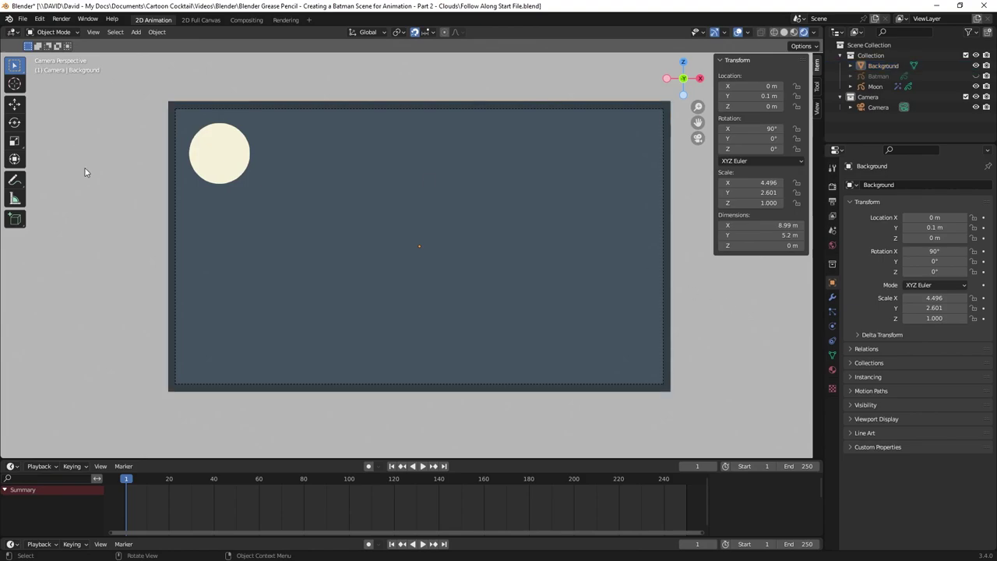
- Add a mesh plane and set its X rotation to 90° so it faces the camera
key("shift+a")
mouse_move(65, 103)
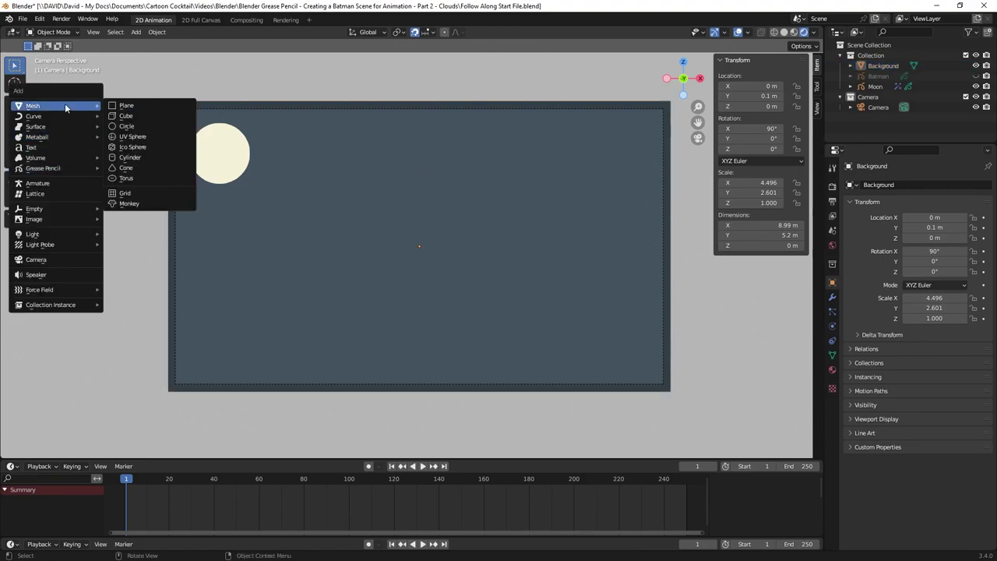
left_click(137, 104)
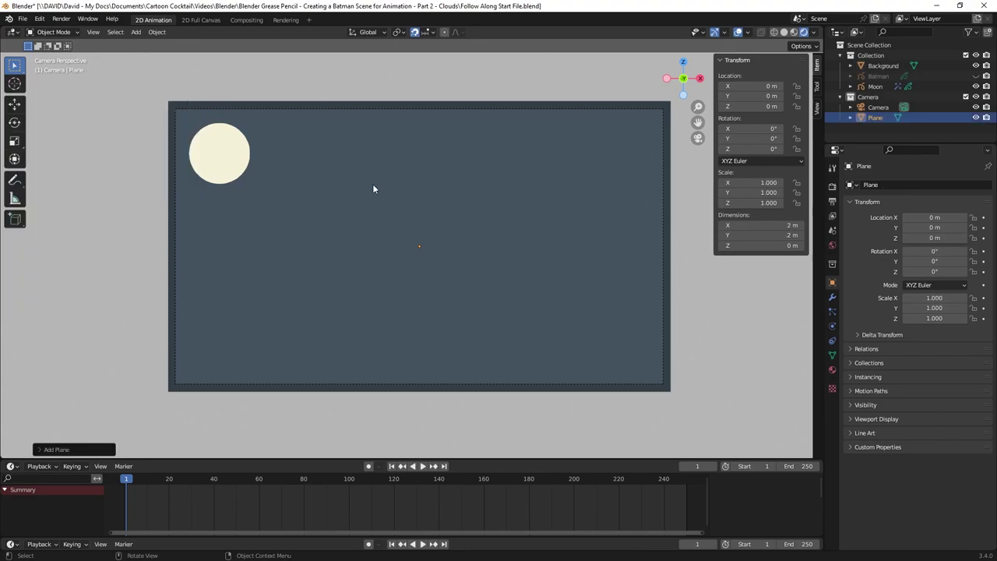
left_click(698, 286)
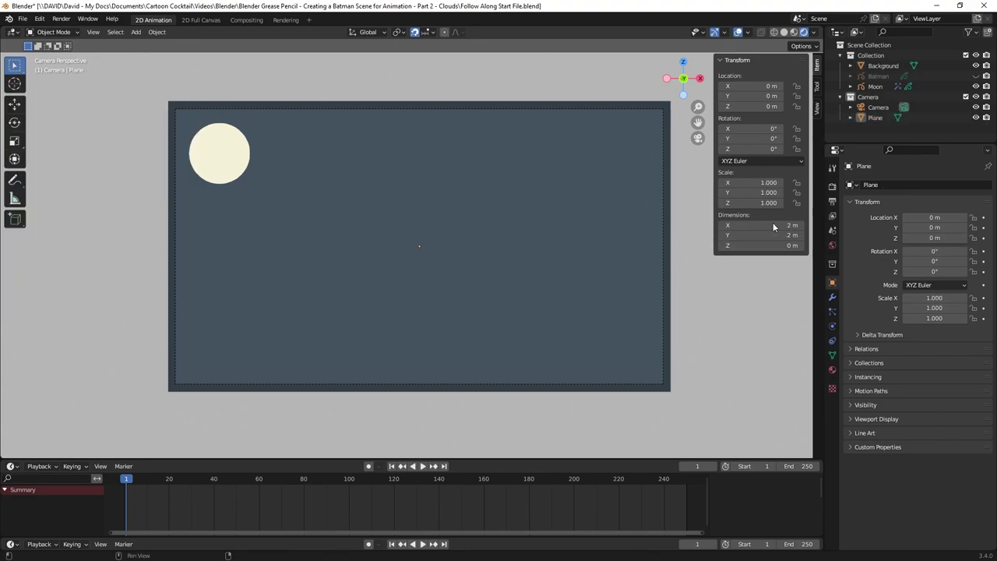
left_click(744, 130)
type("90")
key("Return")
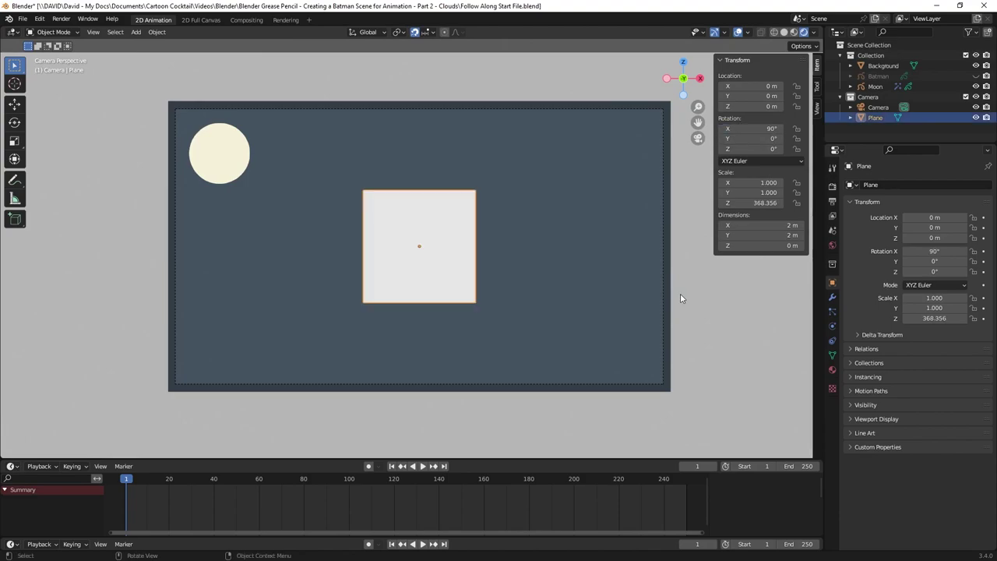
left_click(702, 271)
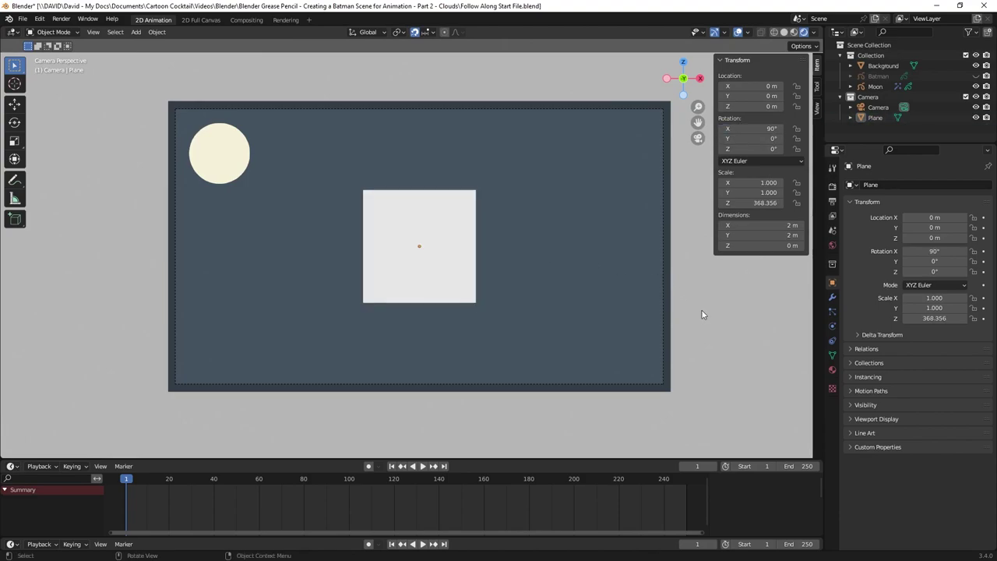
- Scale the upright plane along X and Z to about 9 m by 5.18 m so it covers the camera frame
left_click(442, 252)
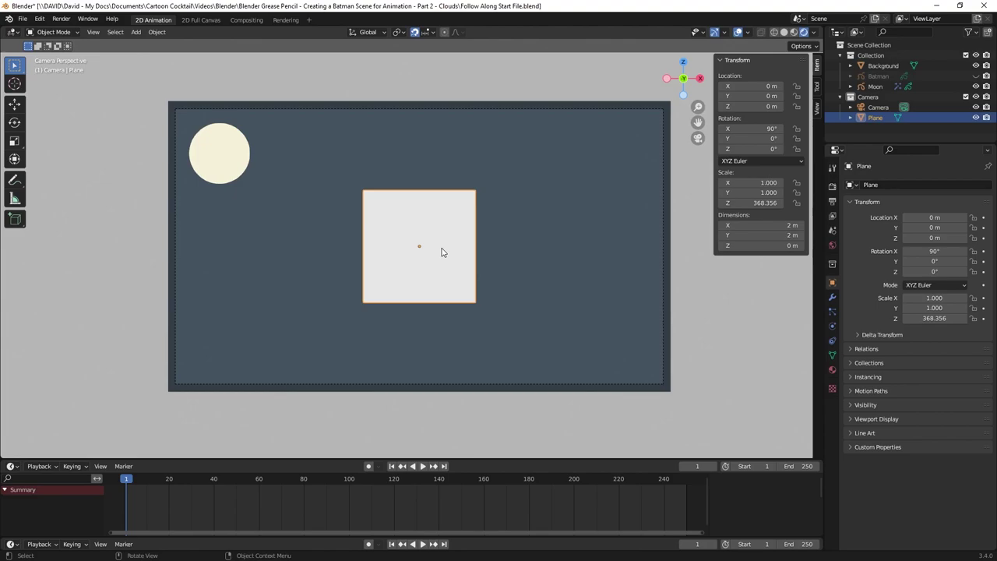
key("s")
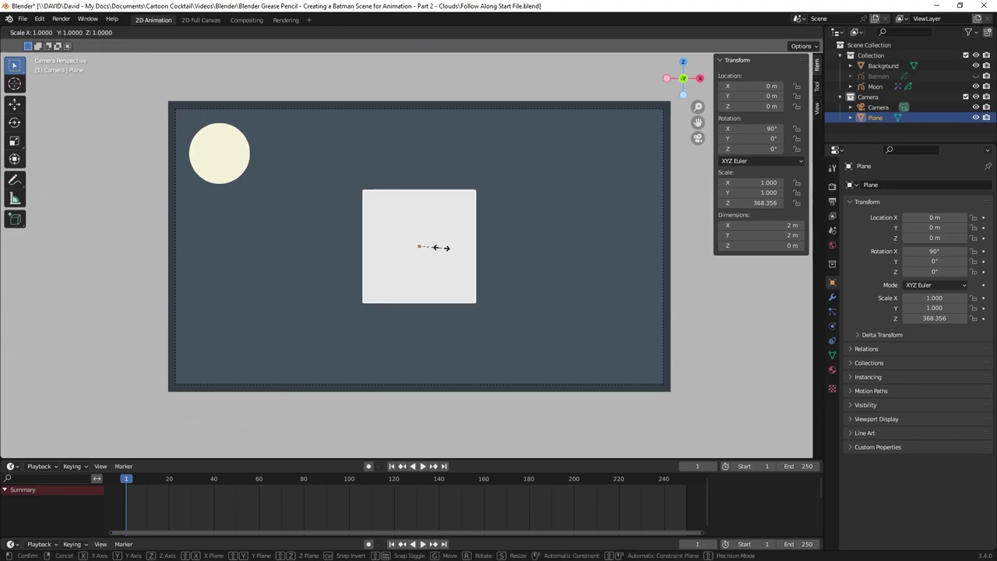
key("x")
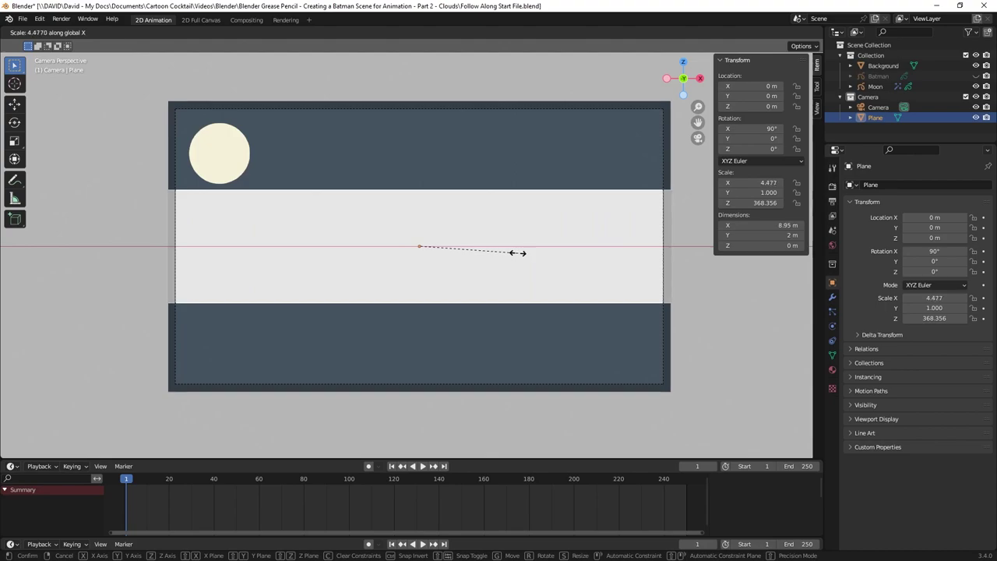
left_click(520, 258)
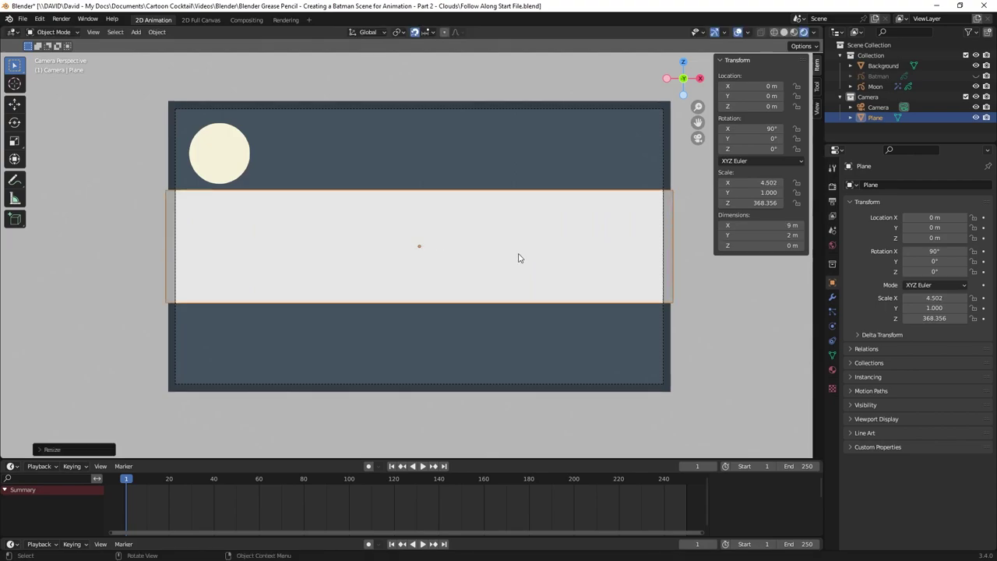
key("s")
key("z")
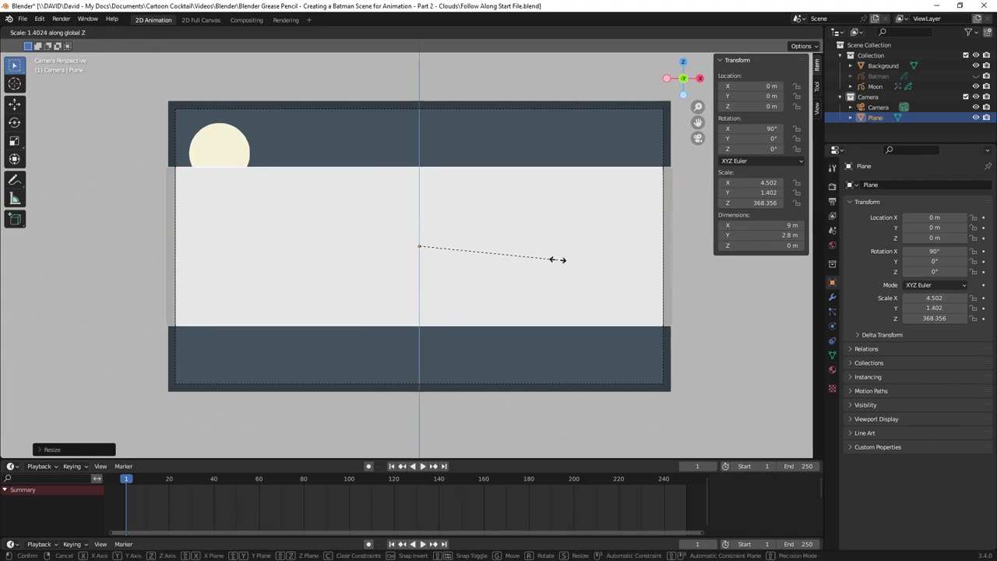
left_click(675, 257)
left_click(686, 277)
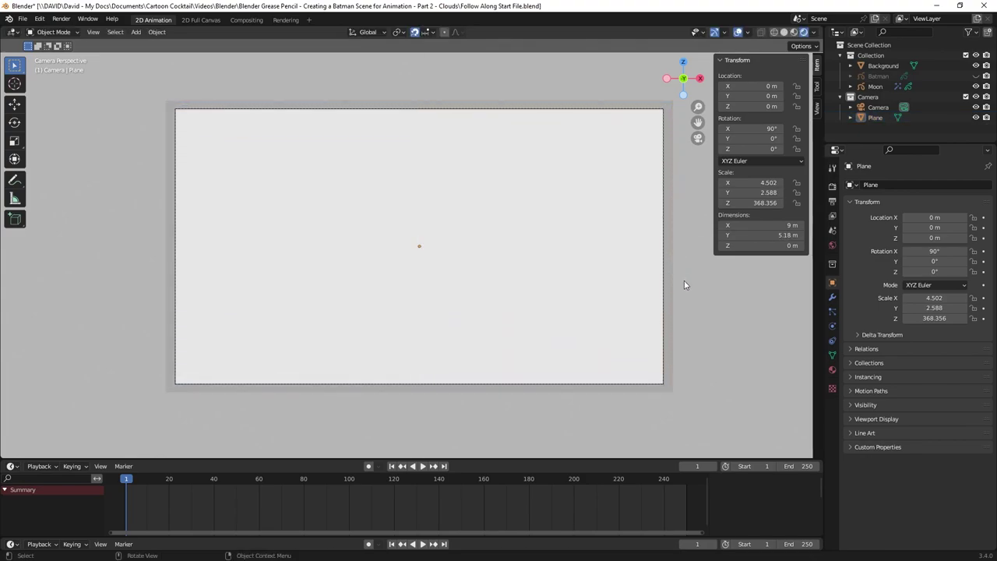
- Rename the new plane to Clouds and move it into the collection with Background, Batman and Moon
double_click(879, 118)
type("Clouds")
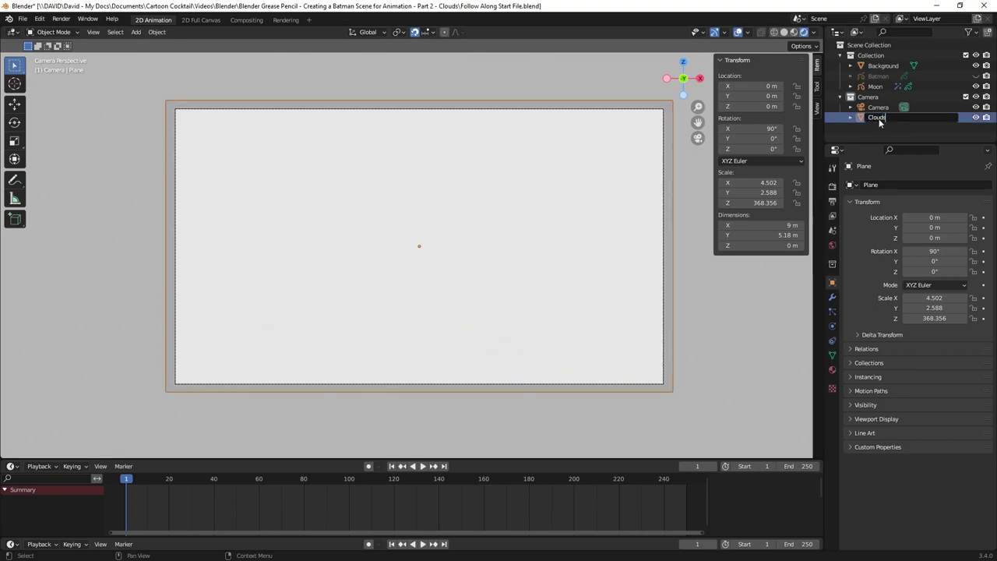
key("Return")
left_click_drag(879, 117, 872, 56)
- Set the Clouds plane's Y location to 0.08 m, in front of the Moon, and unhide Batman
left_click(877, 87)
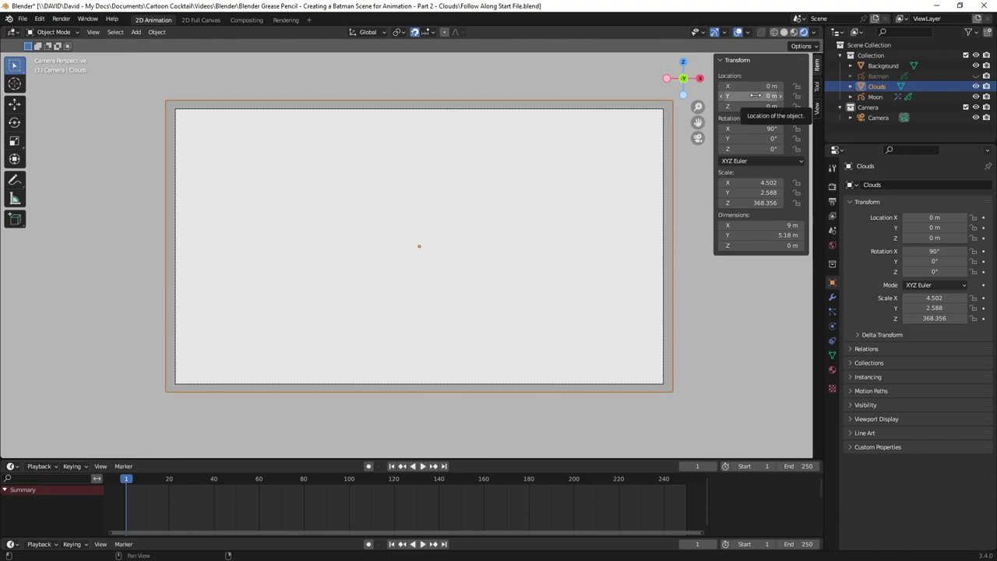
left_click_drag(754, 95, 758, 96)
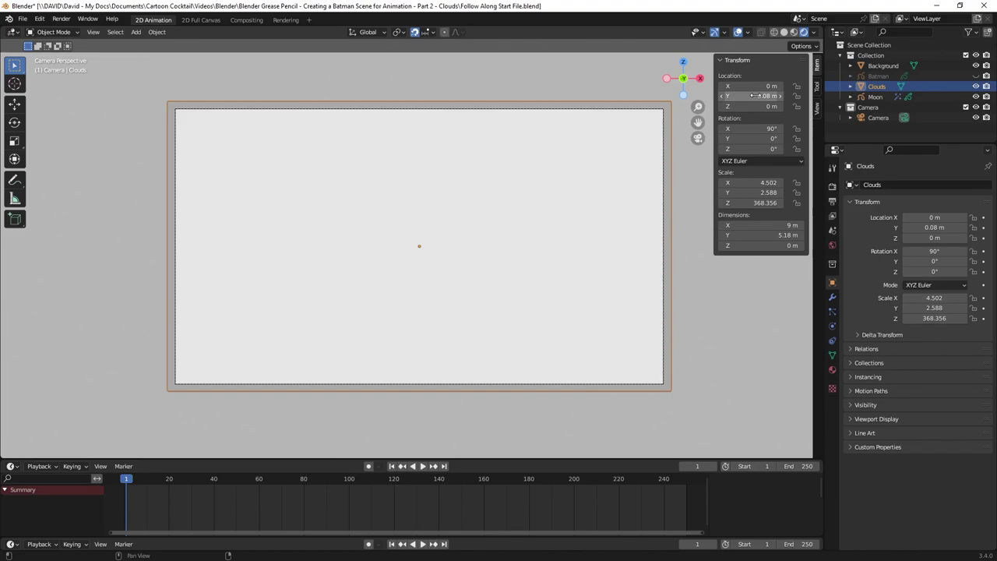
left_click(976, 76)
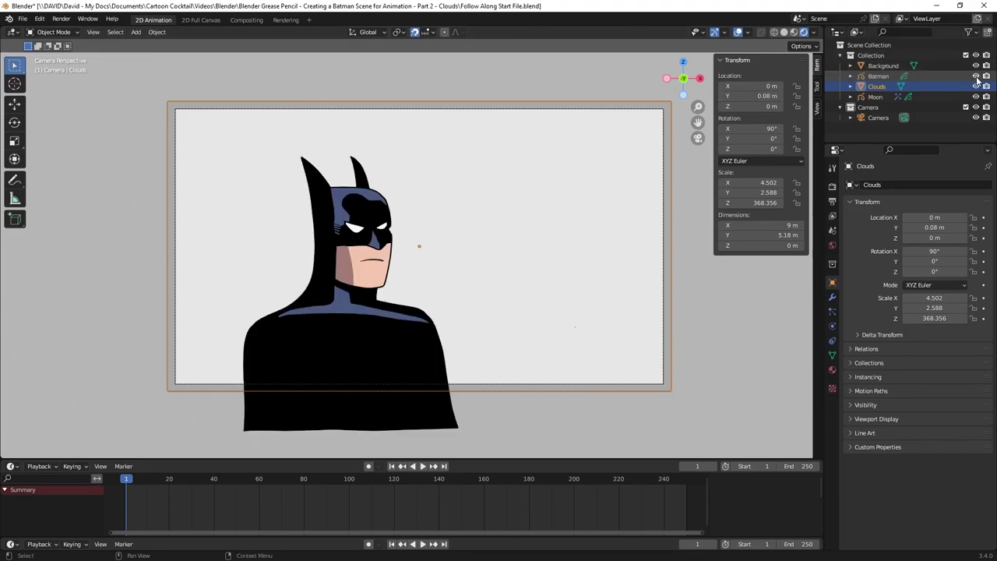
- Hide the Batman object in the viewport and make the Clouds plane the active object
left_click(878, 76)
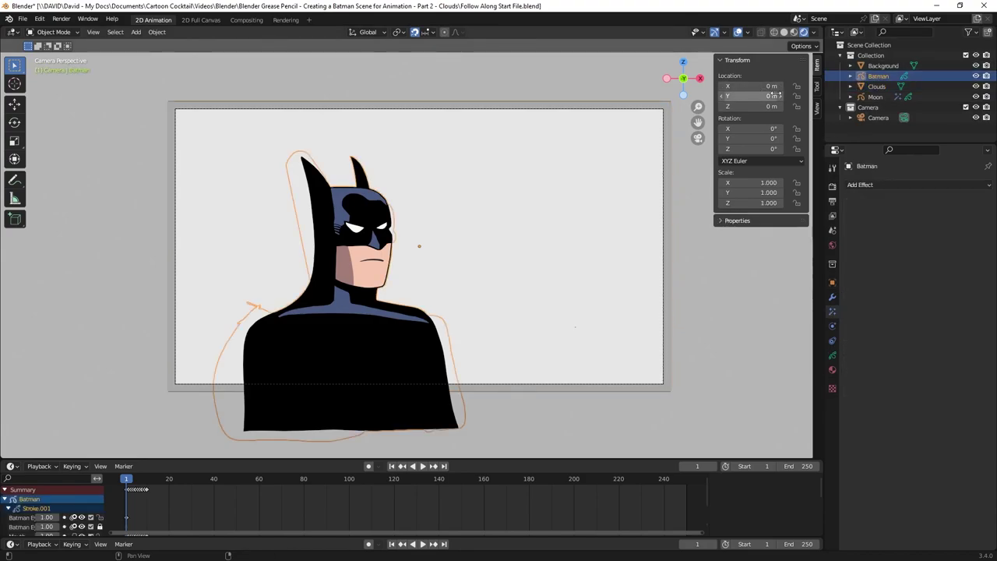
left_click(976, 76)
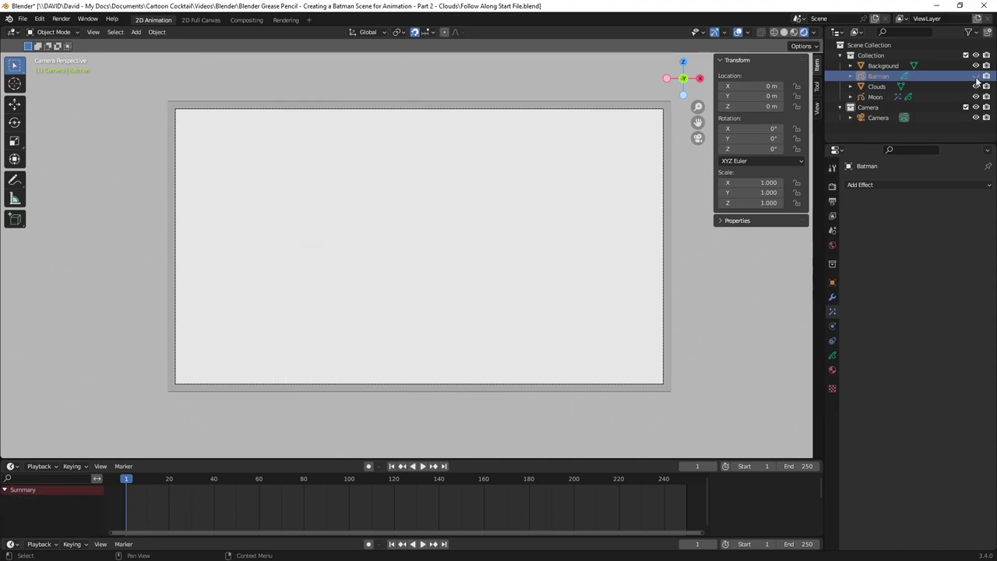
left_click(878, 86)
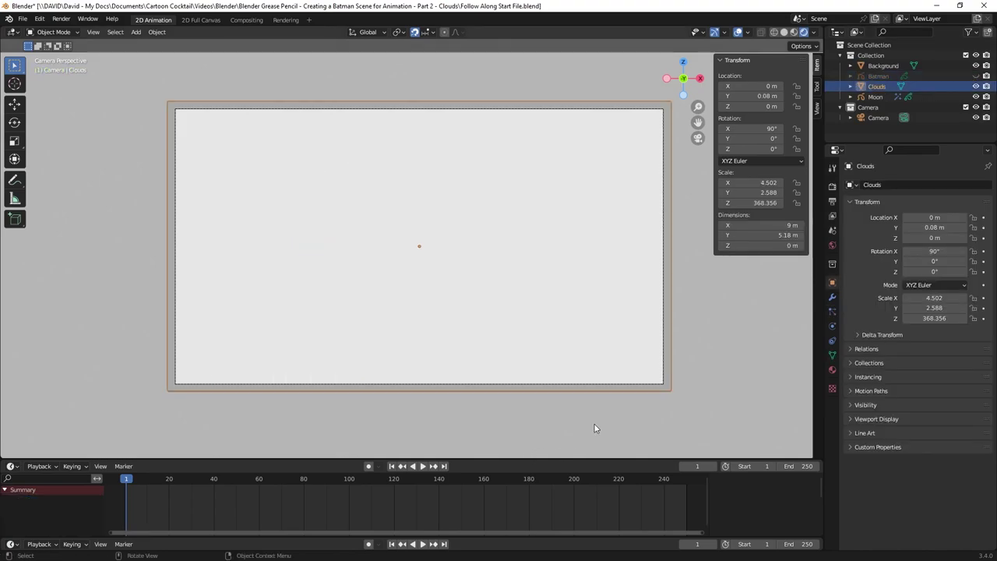
- Enlarge both timeline areas beneath the 3D viewport and switch the middle one to the Shader Editor
left_click_drag(523, 458, 487, 243)
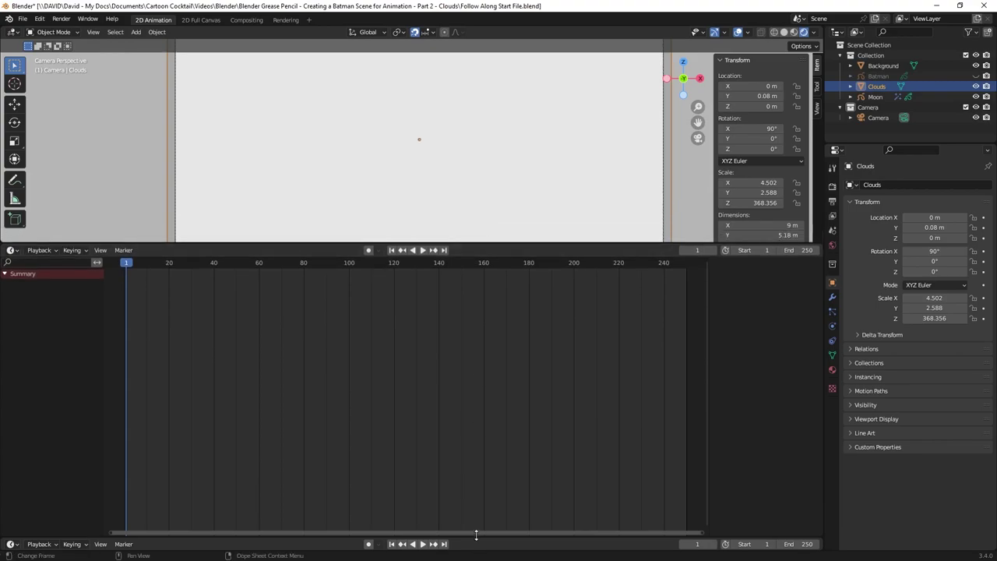
left_click_drag(474, 538, 477, 472)
scroll(533, 165, "down", 1)
scroll(533, 165, "down", 2)
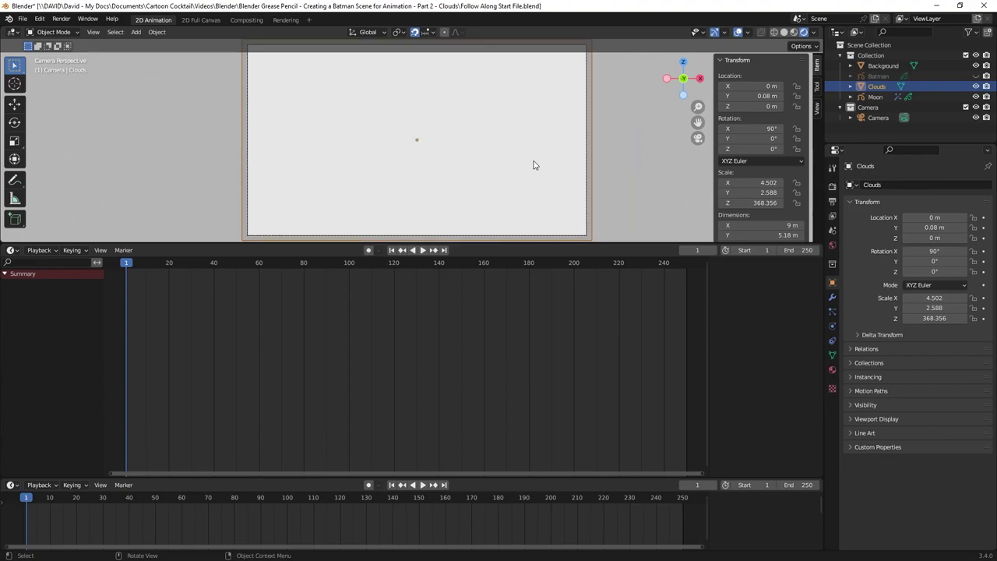
left_click(14, 251)
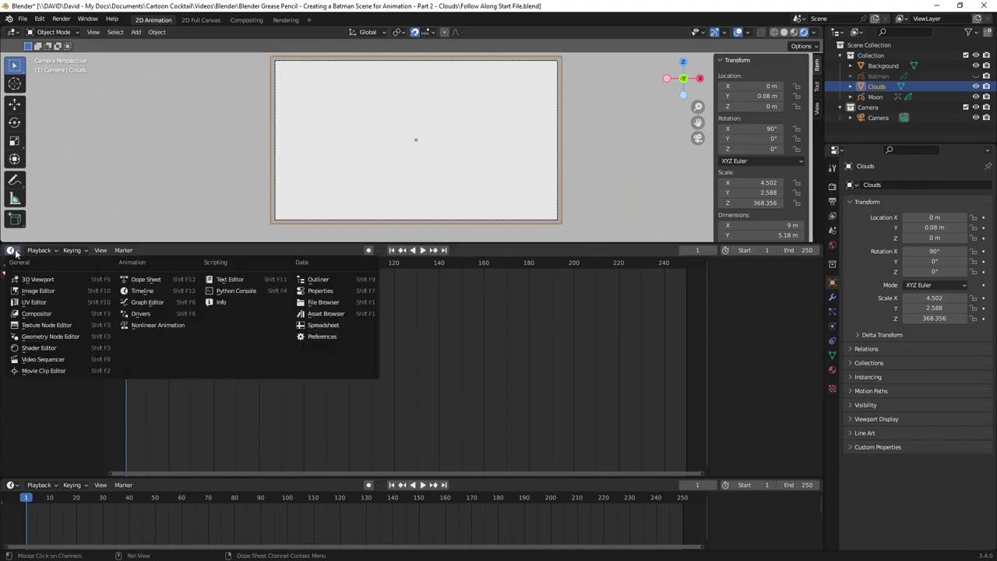
left_click(44, 348)
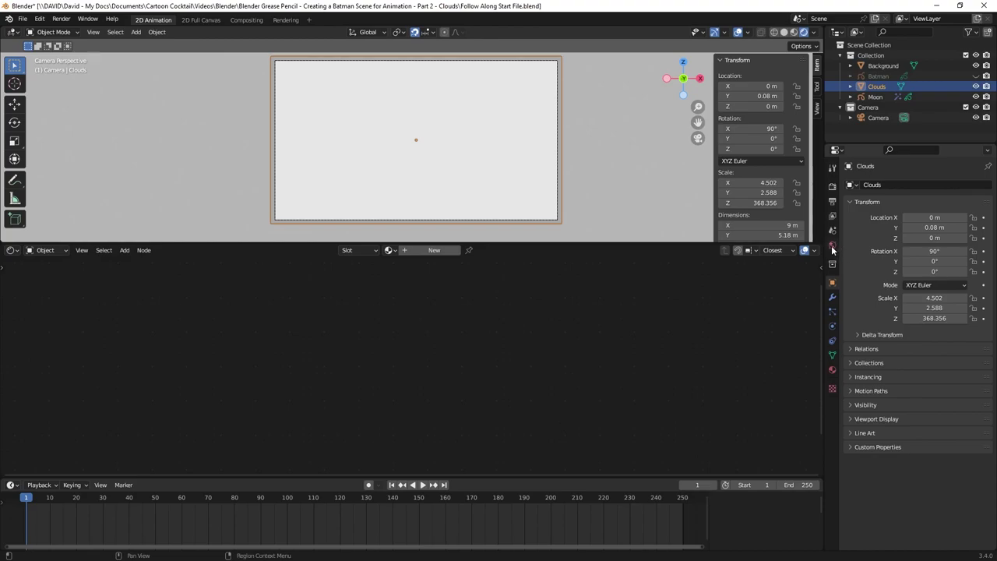
- Create a new material on the Clouds plane and name it Clouds
left_click(833, 370)
left_click(879, 225)
double_click(887, 187)
type("Clouds")
key("Return")
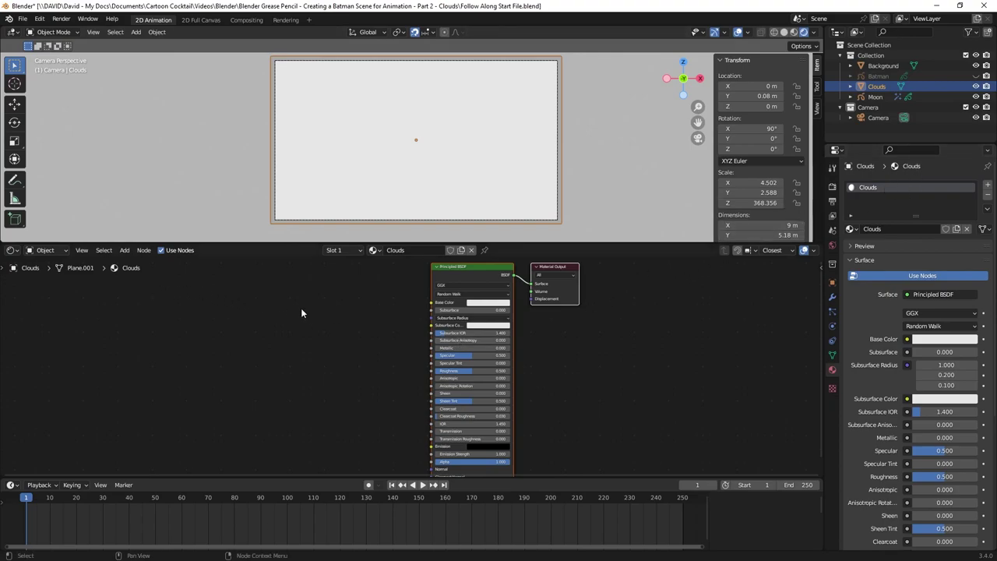
- Make the Shader Editor taller and fit the camera frame inside the reduced 3D viewport
left_click_drag(640, 278, 609, 371)
left_click_drag(537, 479, 537, 491)
left_click_drag(547, 243, 537, 193)
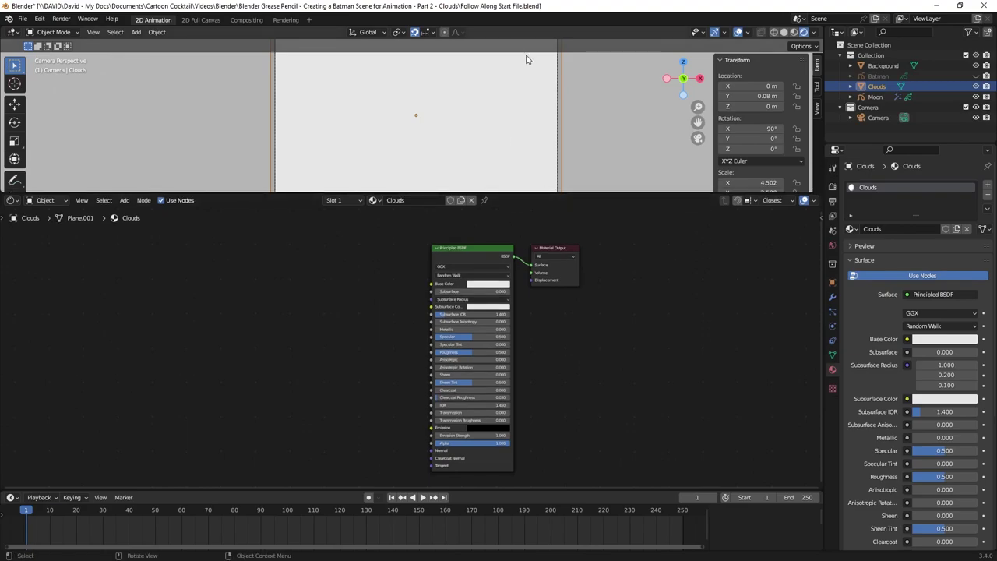
key("Home")
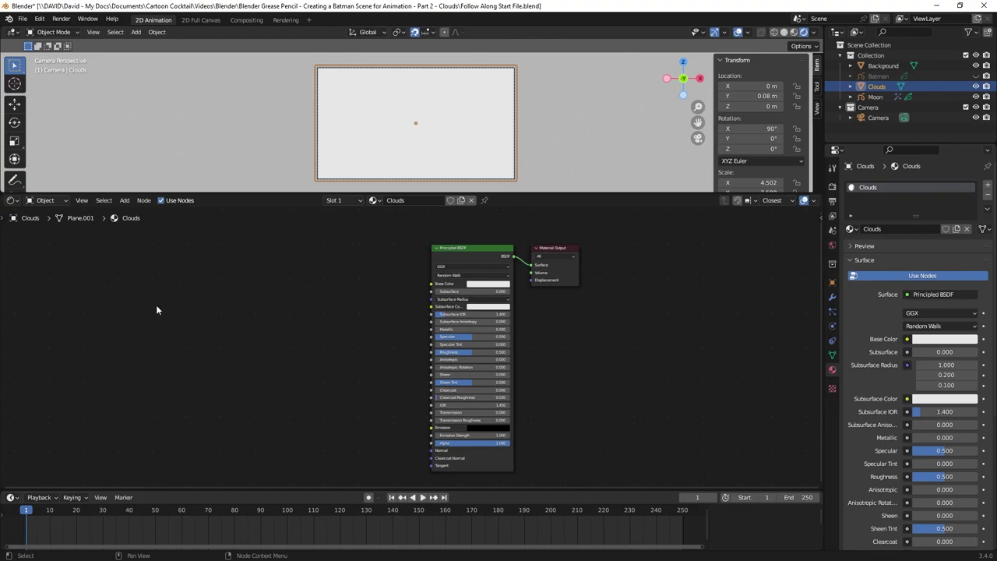
- Add a Texture Coordinate node to the Clouds material, well to the left of the Principled BSDF
key("shift+a")
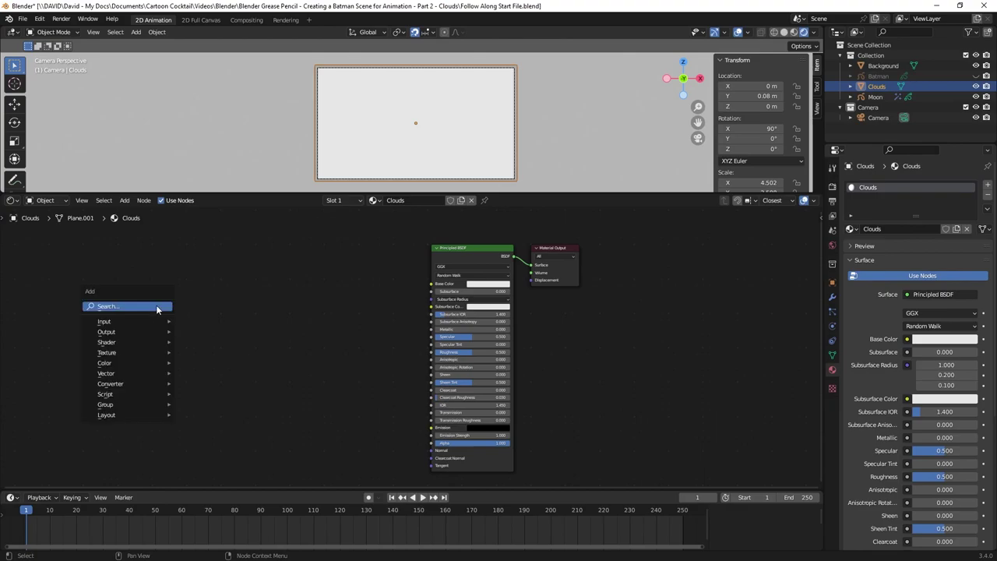
left_click(156, 306)
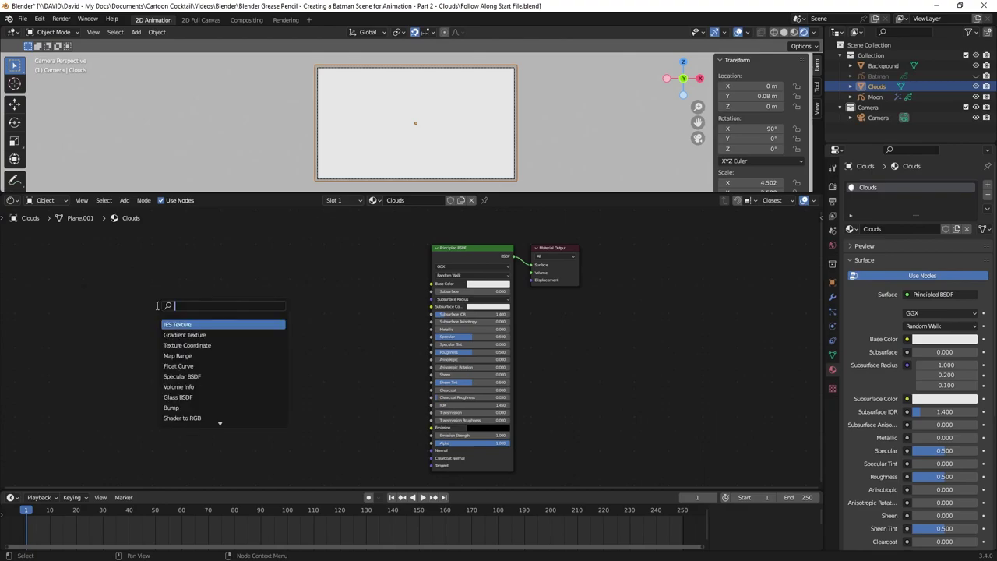
type("texture co")
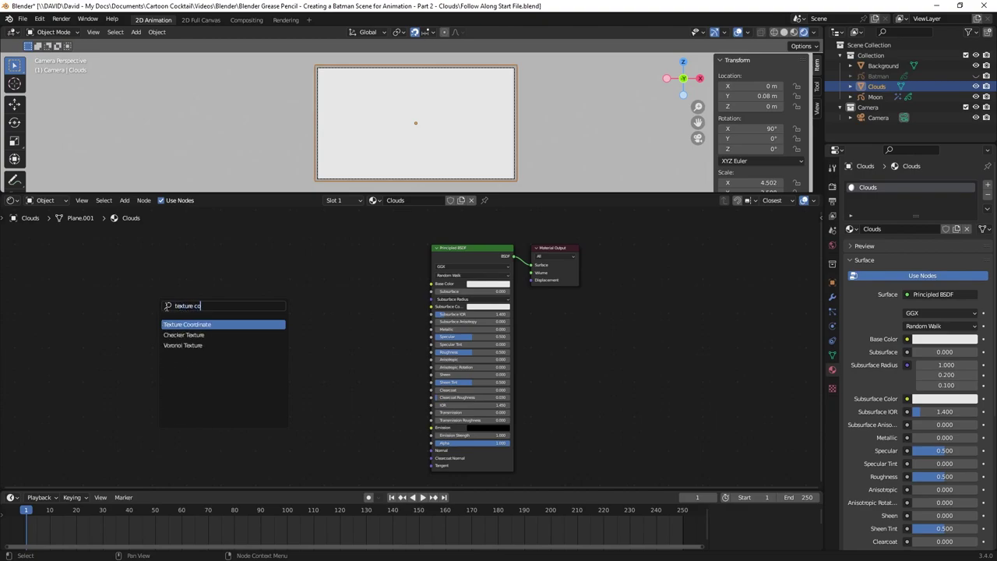
key("Return")
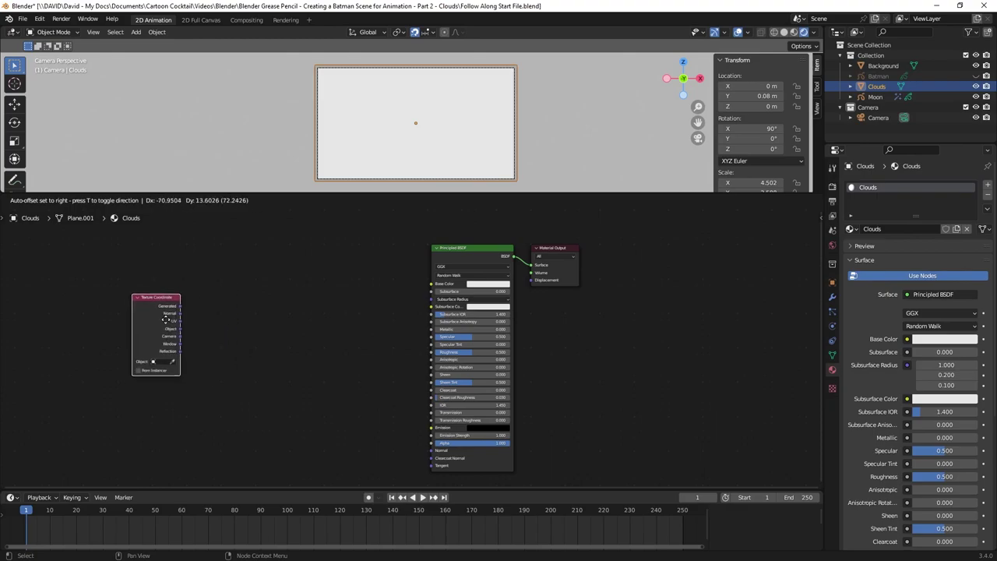
left_click(151, 319)
left_click_drag(148, 291, 198, 279)
left_click(263, 285)
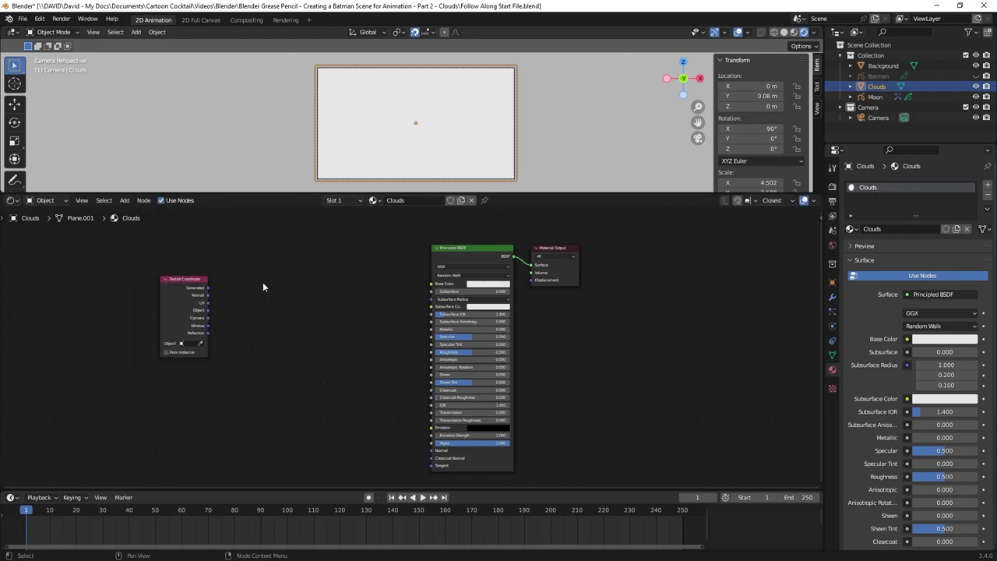
- Add a Mapping node just to the right of the Texture Coordinate node
key("shift+a")
left_click(263, 282)
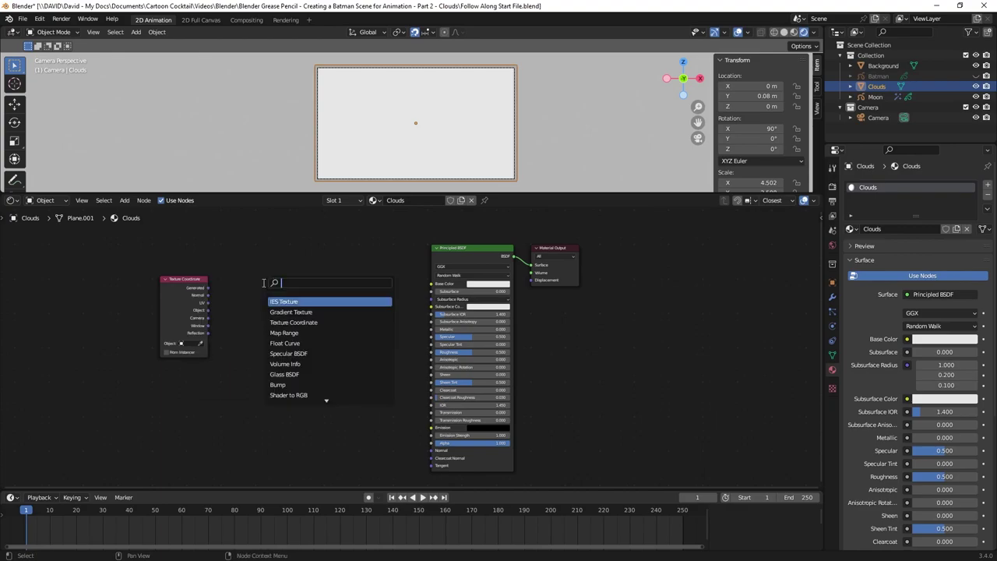
type("mappin")
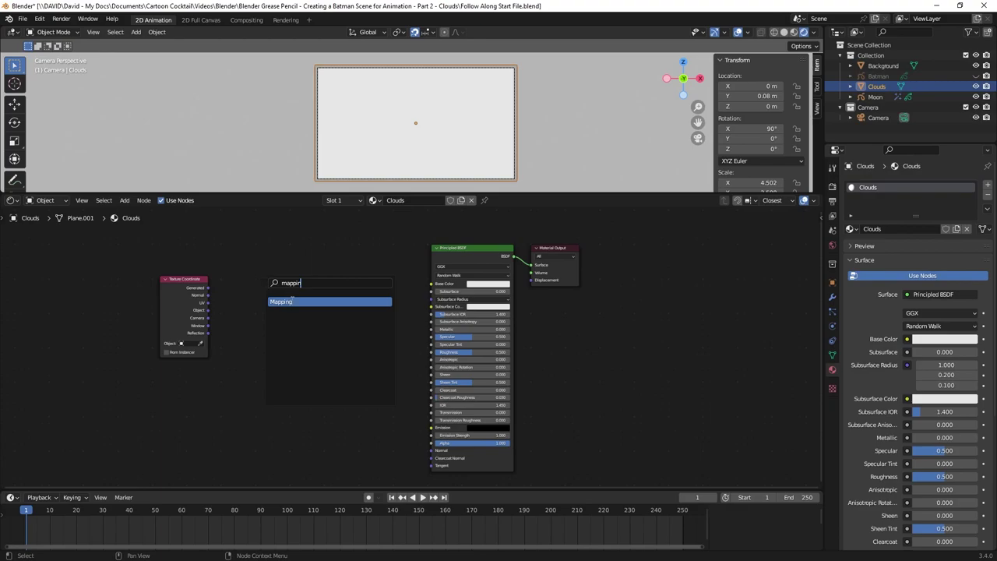
key("Return")
left_click(260, 296)
left_click(329, 311)
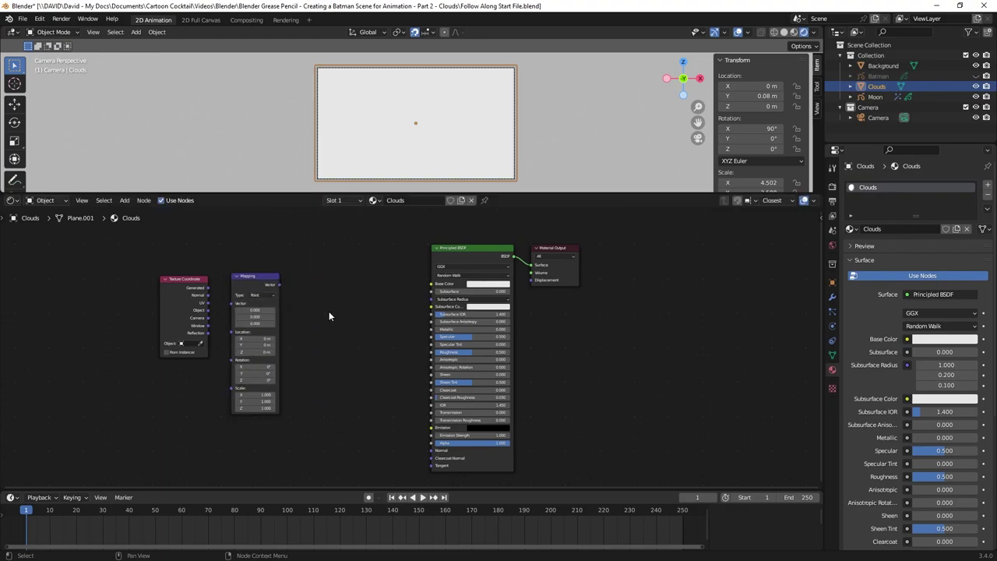
- Add a Noise Texture node just to the right of the Mapping node
key("shift+a")
left_click(329, 311)
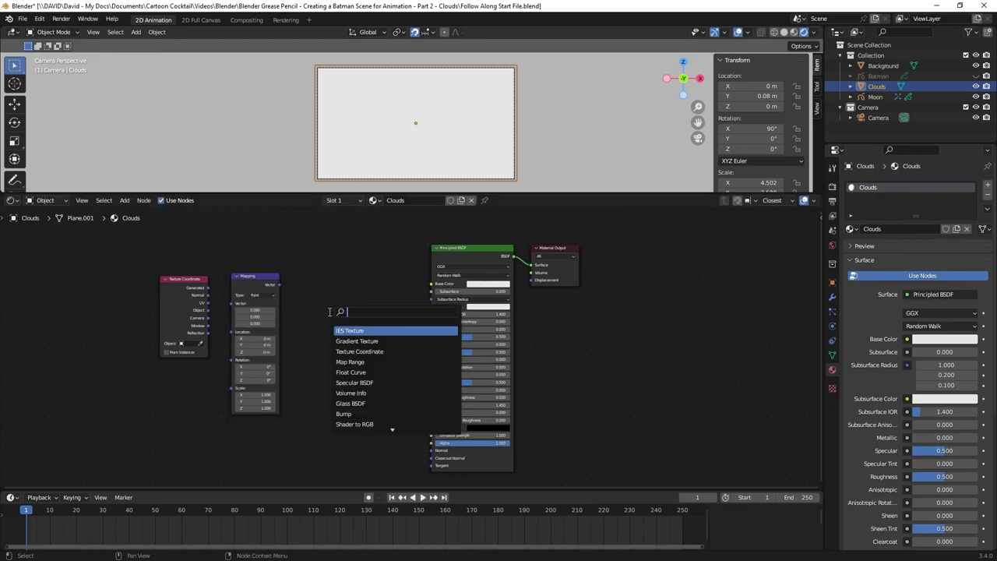
type("noise")
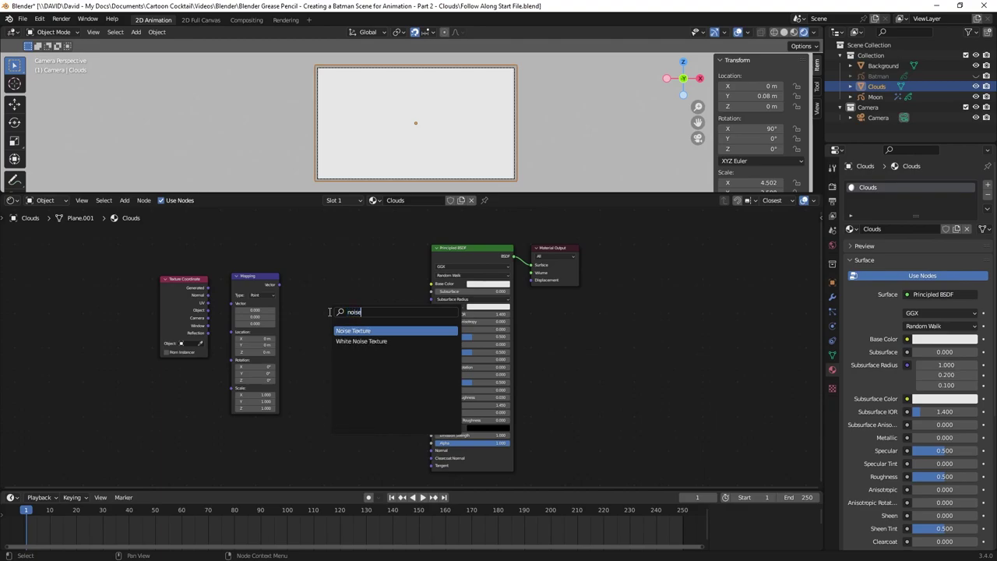
key("Return")
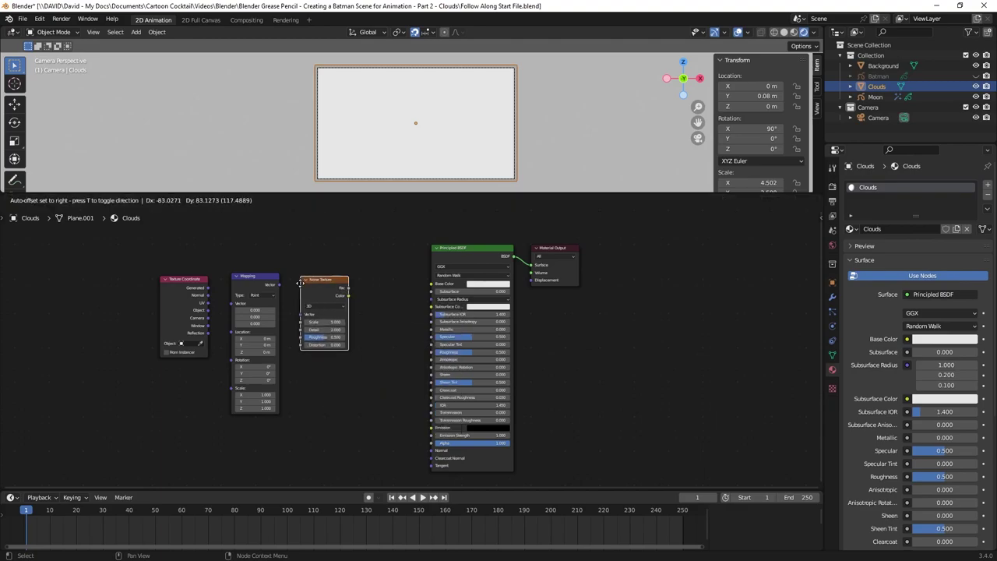
left_click(297, 280)
key("shift")
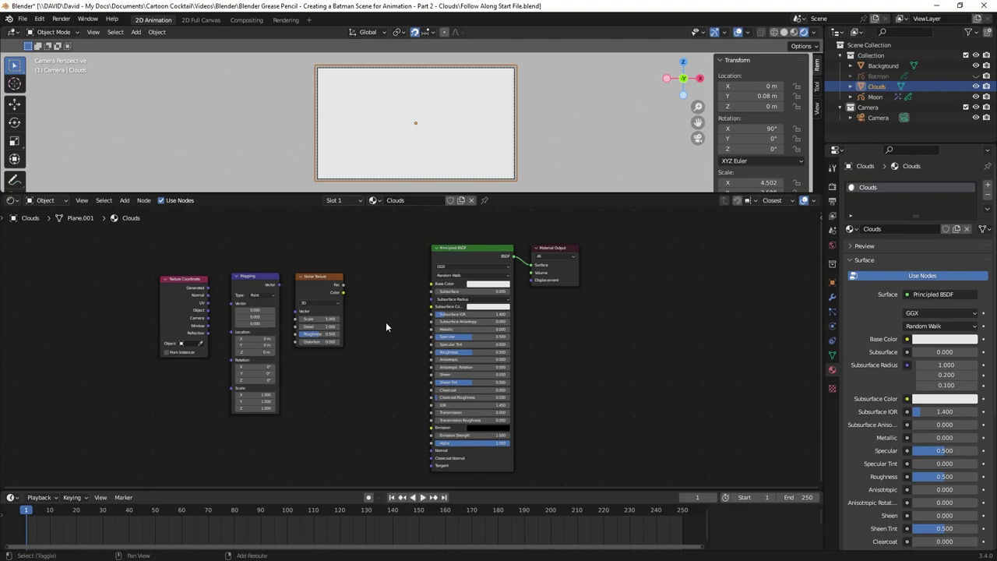
- Add a ColorRamp node between the Noise Texture and the Principled BSDF
key("shift+a")
left_click(386, 323)
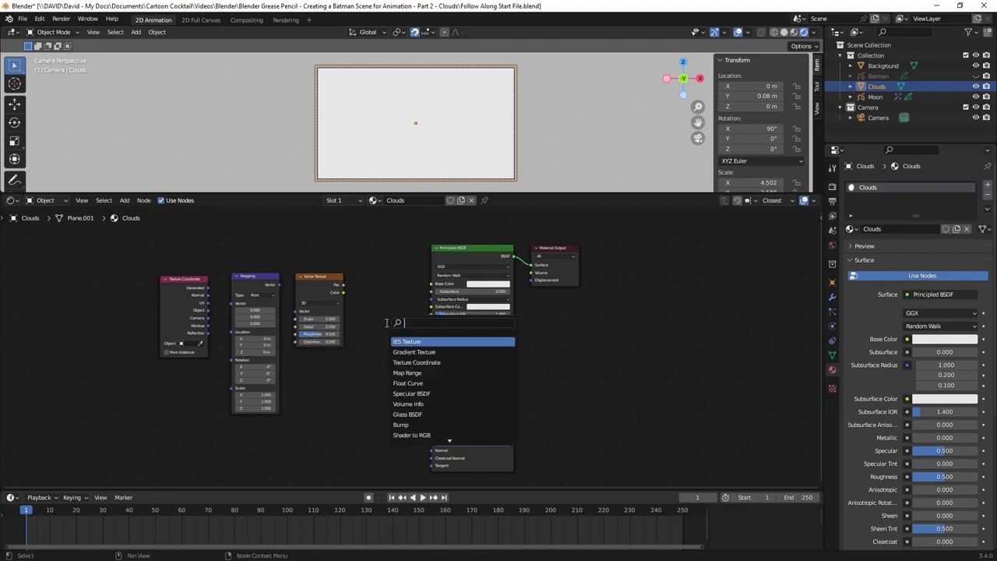
type("color")
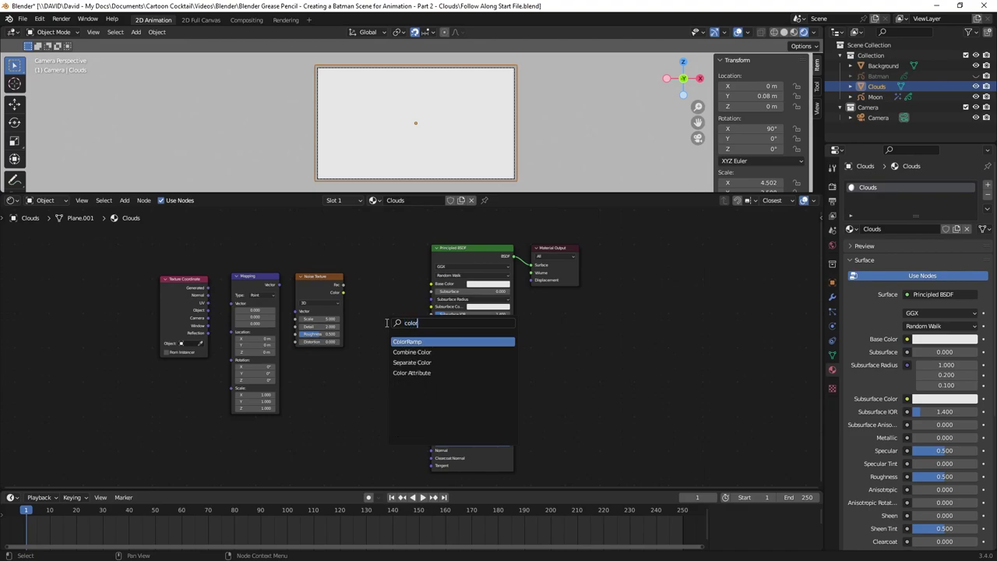
key("Return")
left_click(371, 282)
- Move the Principled BSDF and Material Output lower, and line up the Mapping, Noise Texture and ColorRamp nodes in a row
left_click(498, 247)
left_click_drag(498, 247, 520, 310)
scroll(412, 402, "up", 2)
left_click_drag(230, 249, 220, 250)
left_click_drag(329, 250, 318, 250)
left_click_drag(402, 227, 397, 247)
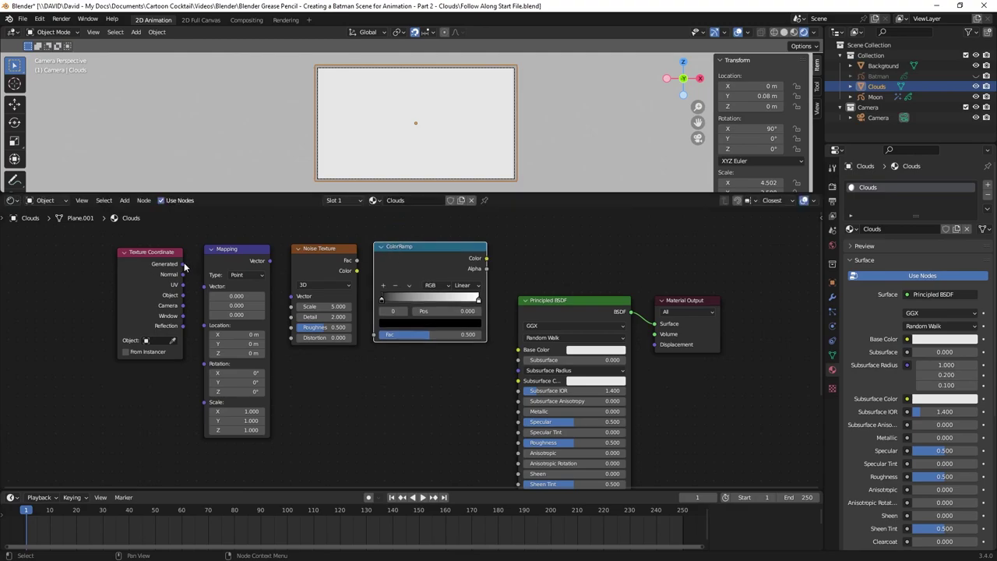
- Link Texture Coordinate Generated to Mapping Vector, Mapping to the Noise Texture Vector, and Noise Fac to the ColorRamp Fac
left_click_drag(184, 264, 205, 287)
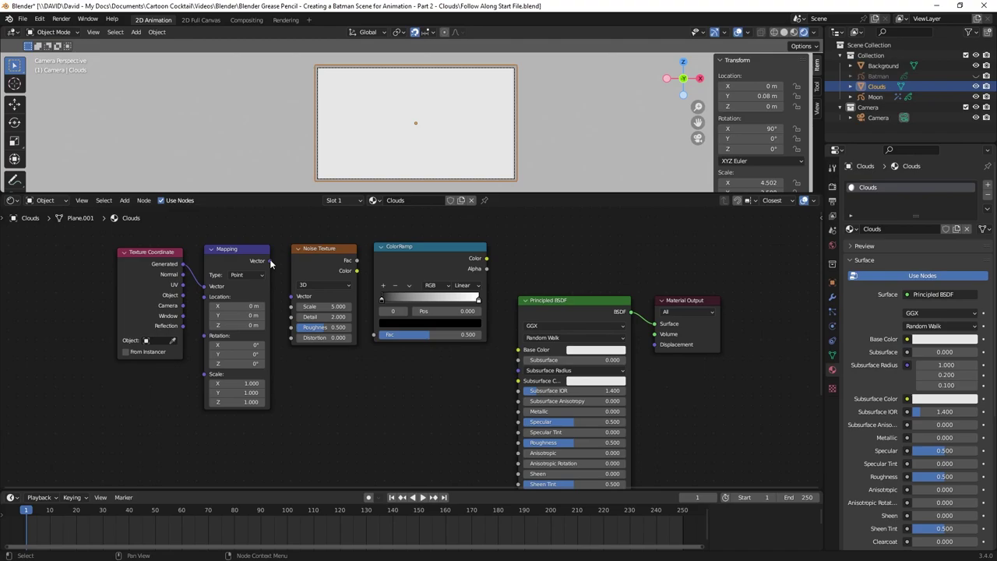
left_click_drag(270, 260, 292, 300)
left_click_drag(357, 261, 374, 335)
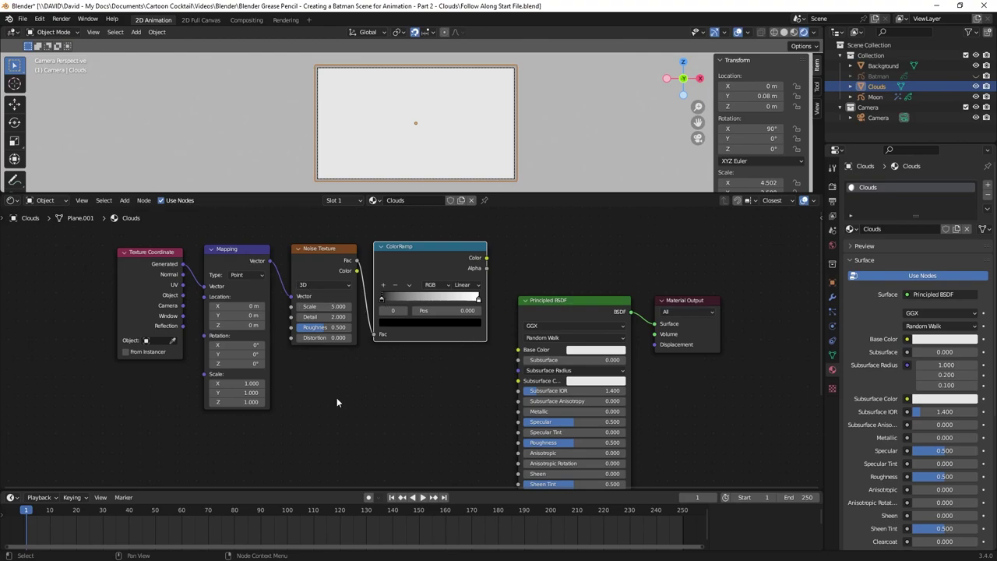
- Add a Transparent BSDF node below the Material Output
key("shift+a")
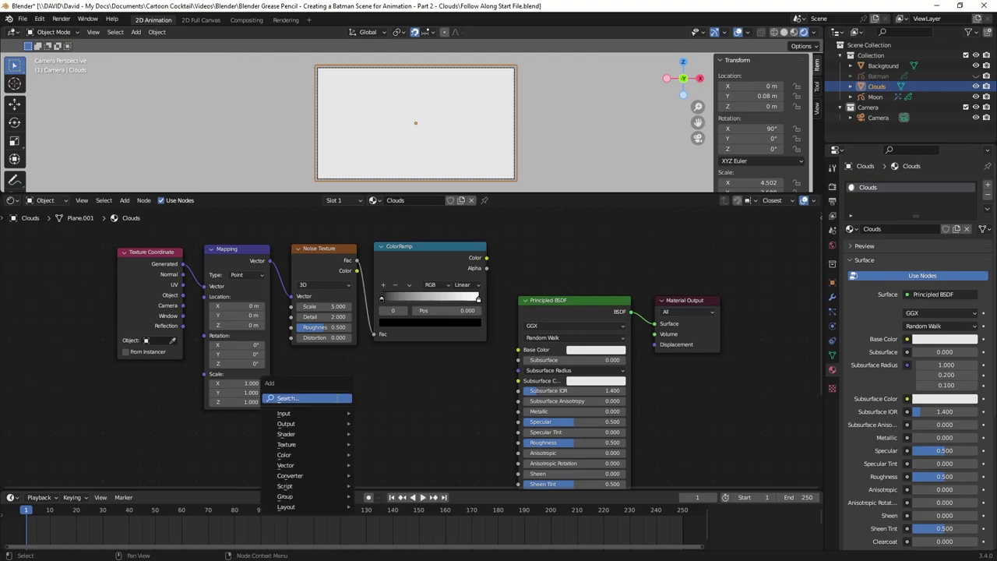
left_click(336, 397)
type("trans")
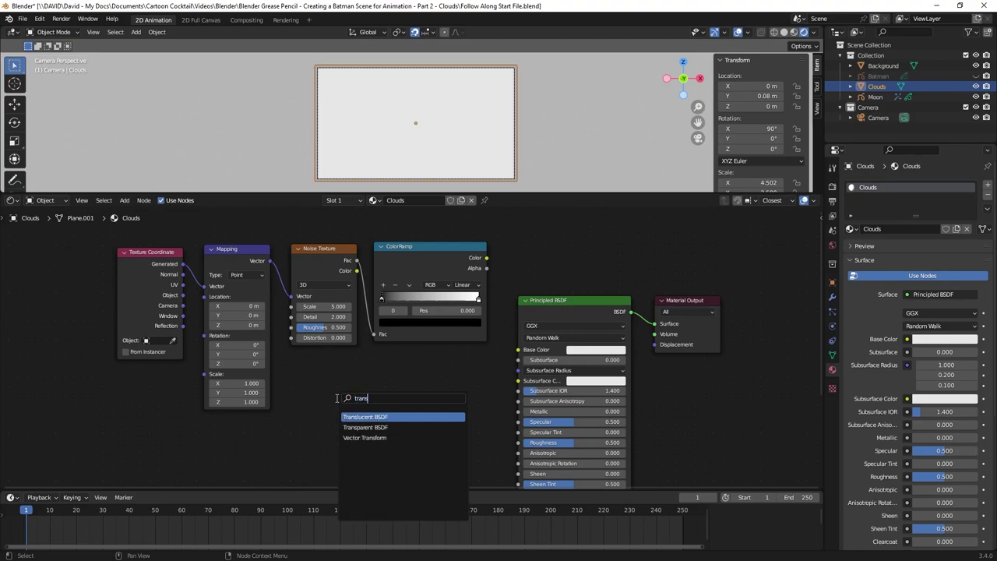
left_click(366, 427)
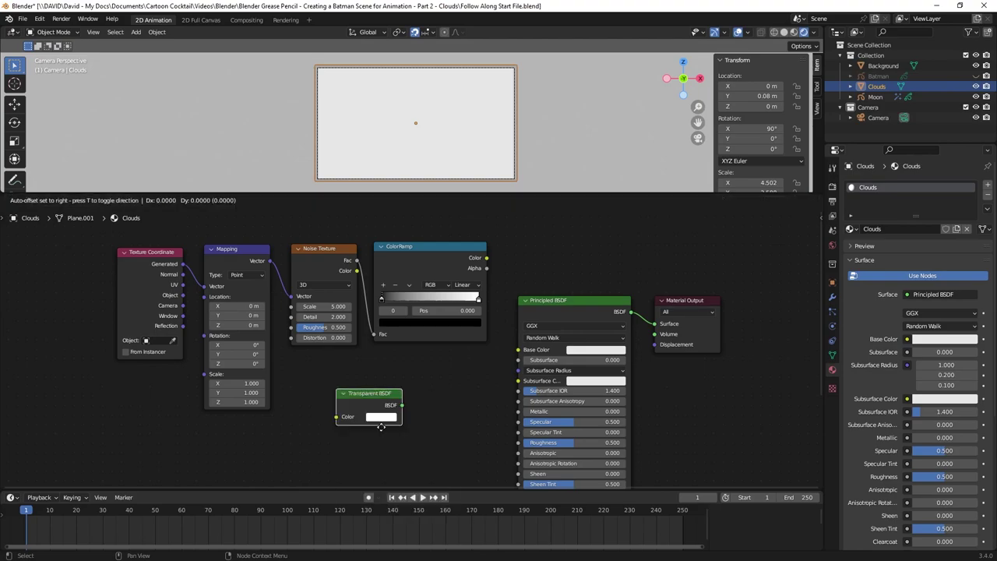
left_click(695, 417)
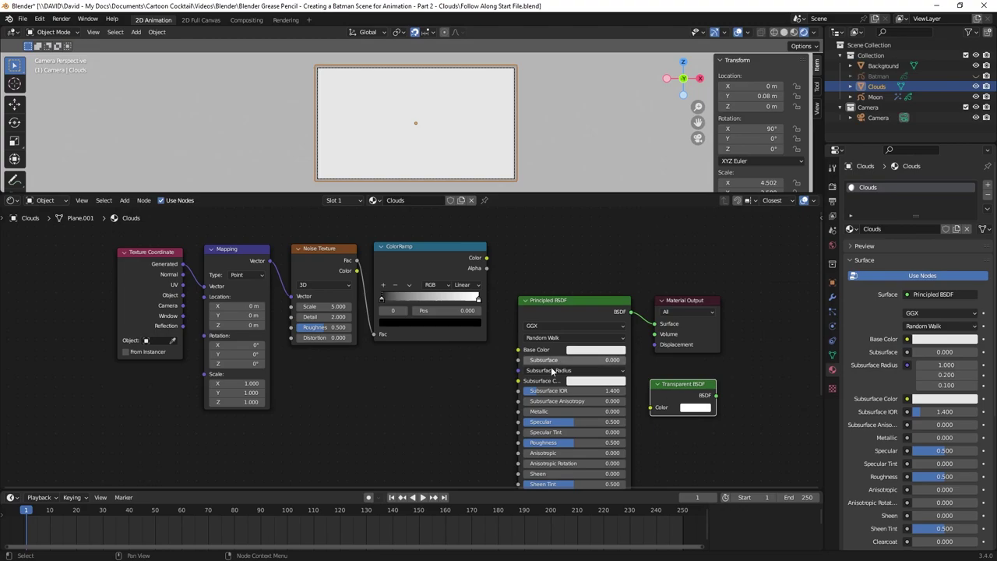
- Add a Mix Shader node above the Material Output, leaving it unconnected
key("shift+a")
left_click(411, 391)
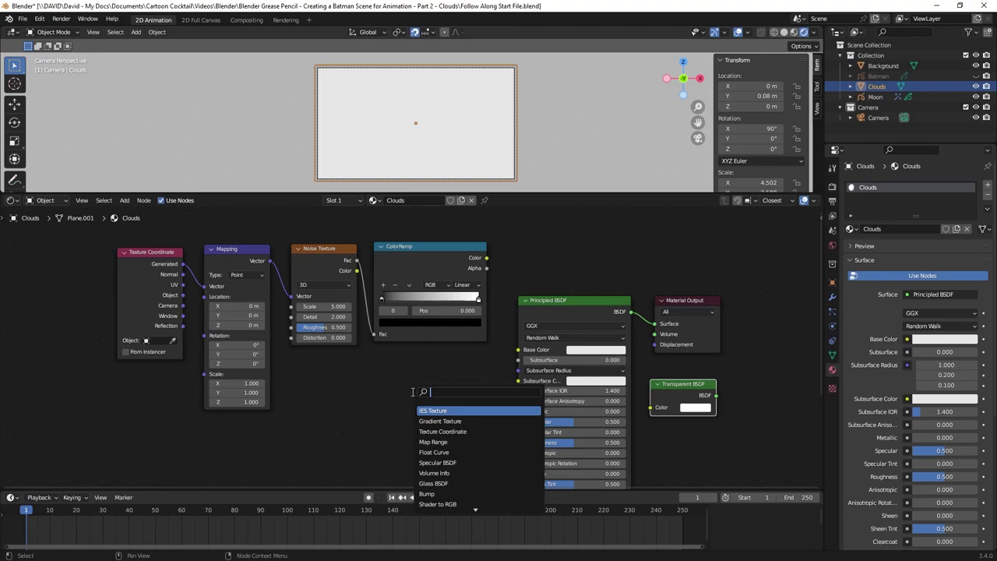
type("mix shader")
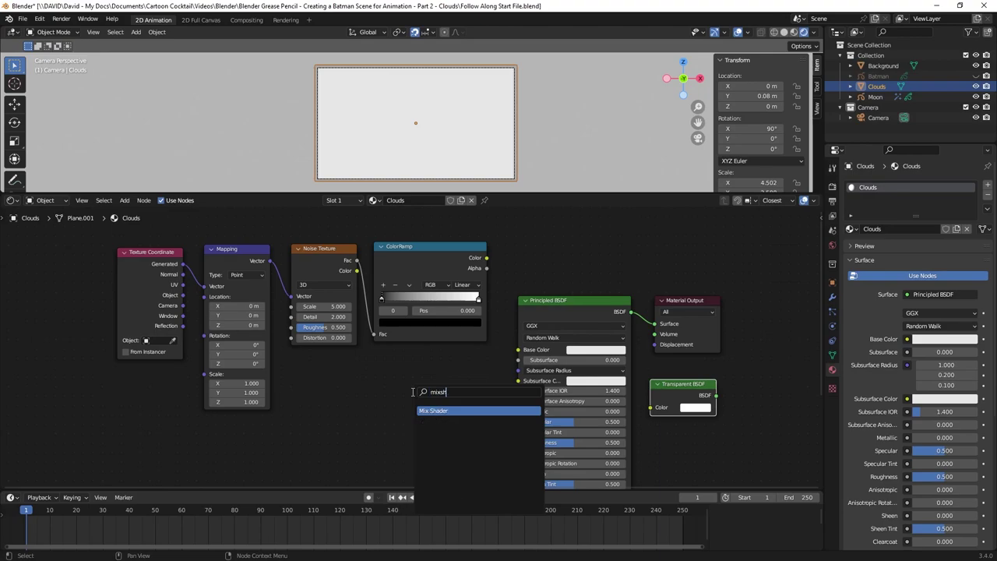
key("Return")
left_click(724, 235)
key("Home")
left_click(579, 344)
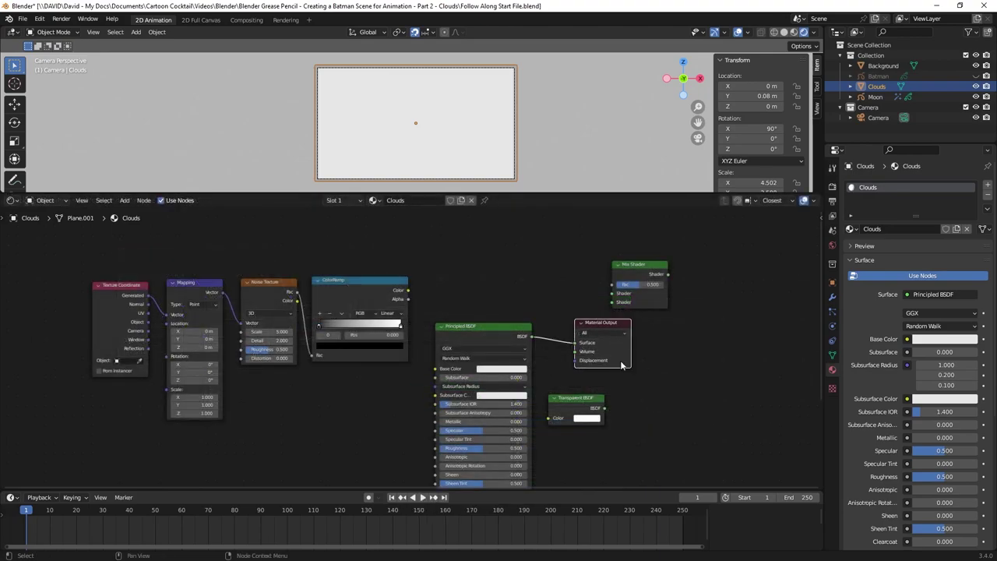
left_click(649, 365)
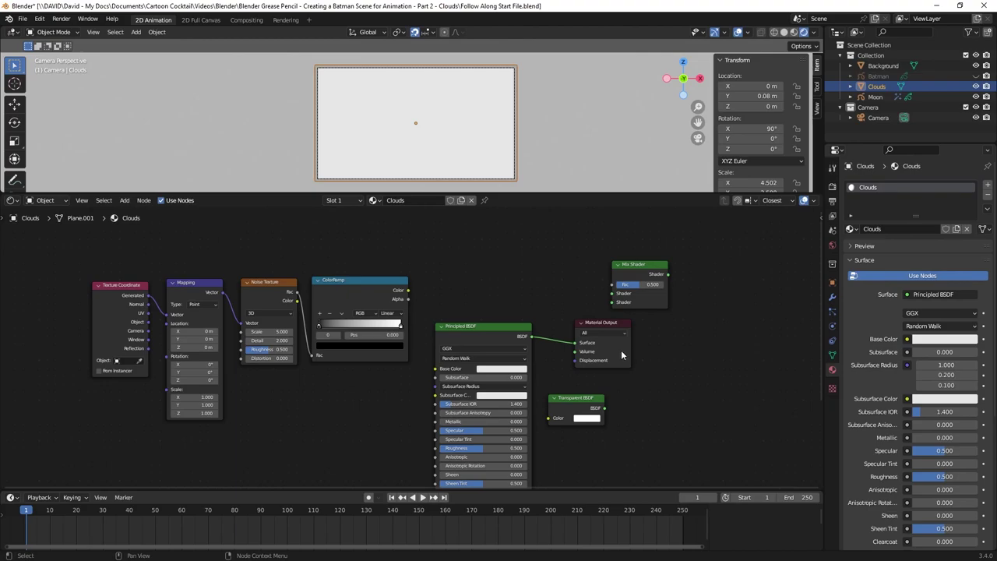
- Detach the Principled BSDF from the Material Output, and link the Principled and Transparent BSDFs to the Mix Shader's first and second Shader inputs
left_click_drag(577, 344, 716, 272)
left_click_drag(642, 265, 590, 265)
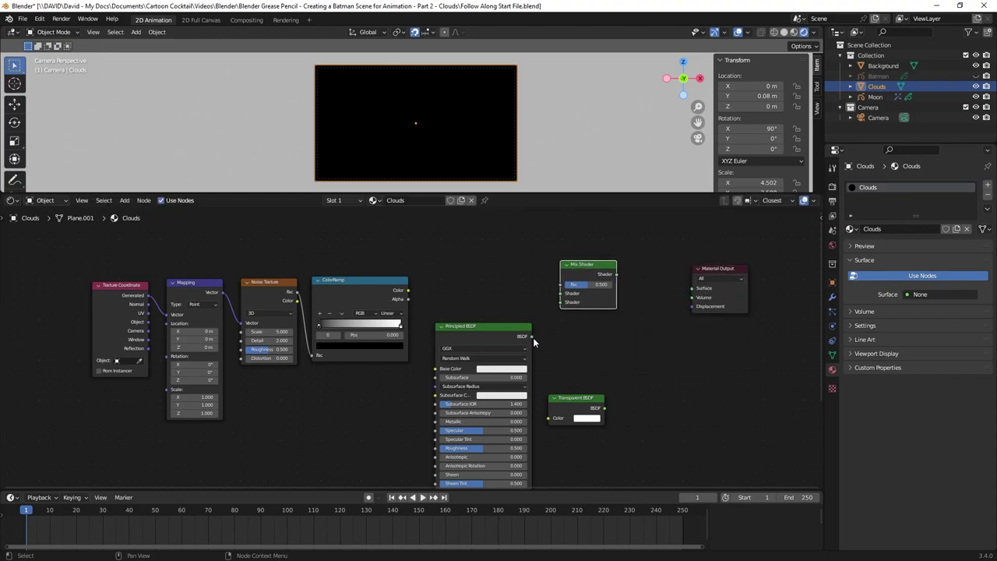
left_click_drag(533, 337, 636, 265)
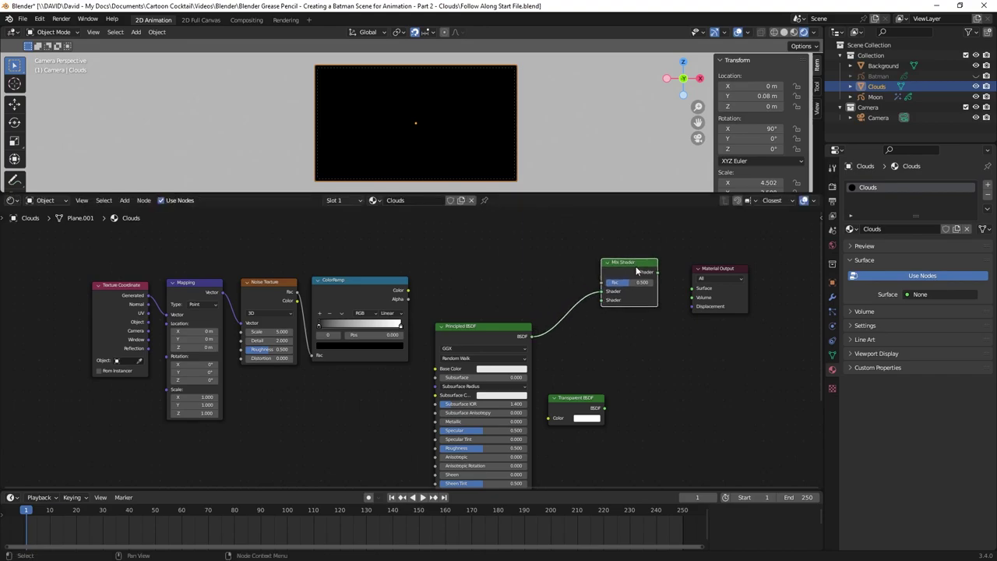
left_click_drag(581, 398, 601, 301)
left_click_drag(629, 264, 634, 266)
left_click_drag(581, 367, 570, 366)
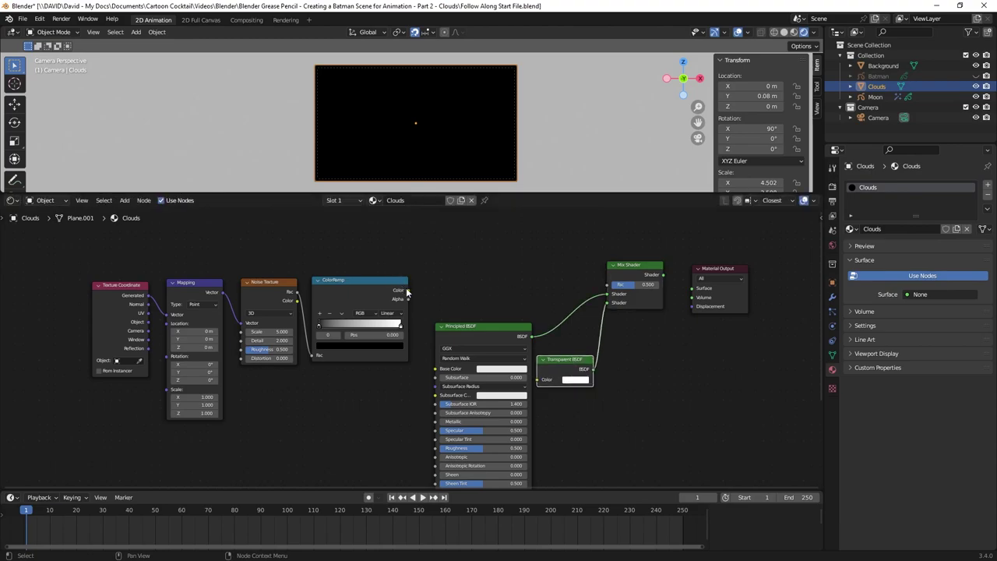
- Link ColorRamp Color to the Mix Shader Fac and the Mix Shader to Material Output Surface, and shift the Principled BSDF slightly closer to the ColorRamp
left_click_drag(407, 289, 692, 289)
left_click_drag(488, 325, 475, 312)
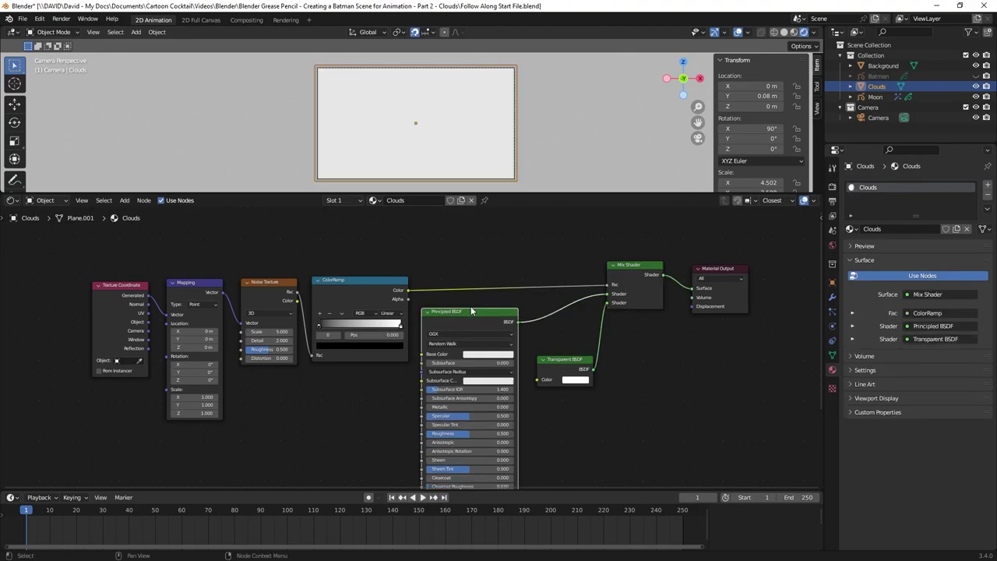
left_click_drag(474, 310, 474, 308)
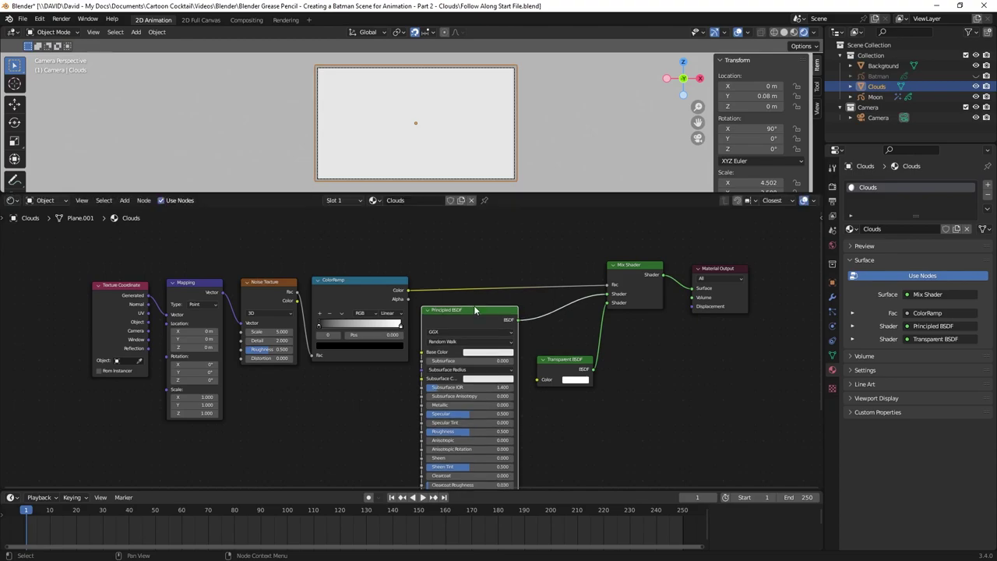
- Set the Principled BSDF's Base Color to hex 50606C
left_click(491, 355)
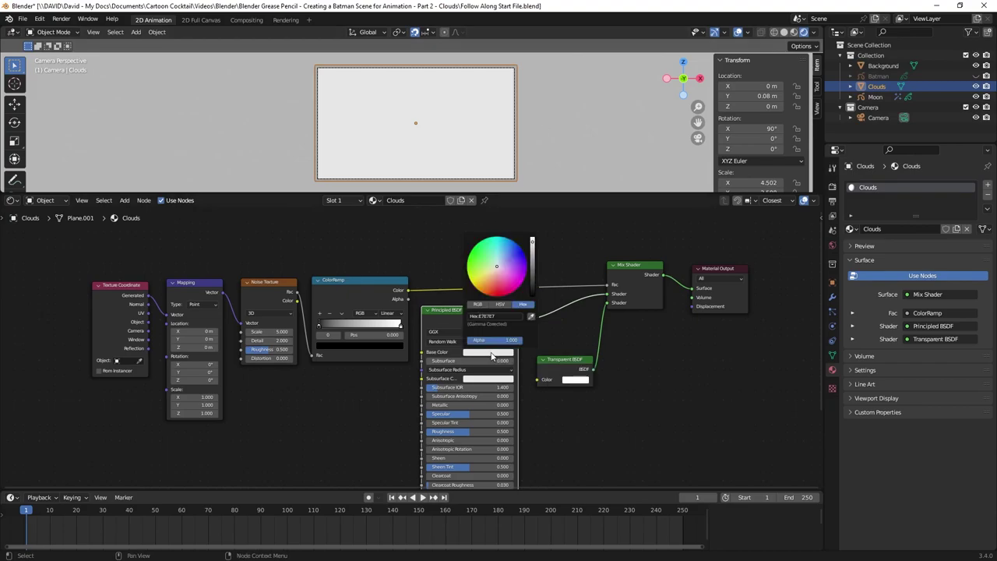
left_click(501, 318)
type("50600")
type("C")
key("Return")
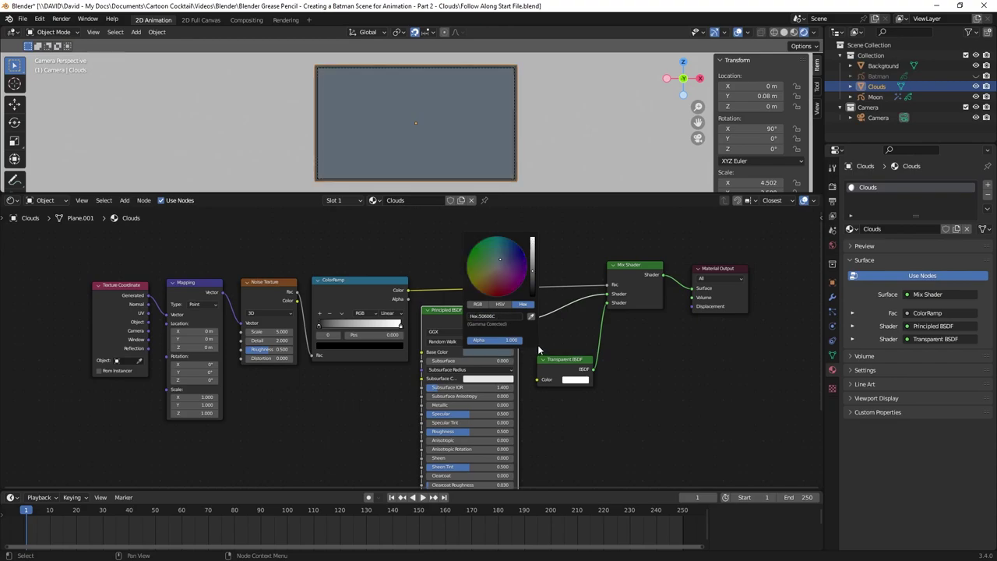
- Set the Principled BSDF's Subsurface IOR to 1.01, and set Specular, Roughness, Sheen Tint, Clearcoat Roughness and Emission Strength to 0
left_click_drag(483, 401, 483, 327)
scroll(495, 326, "up", 1)
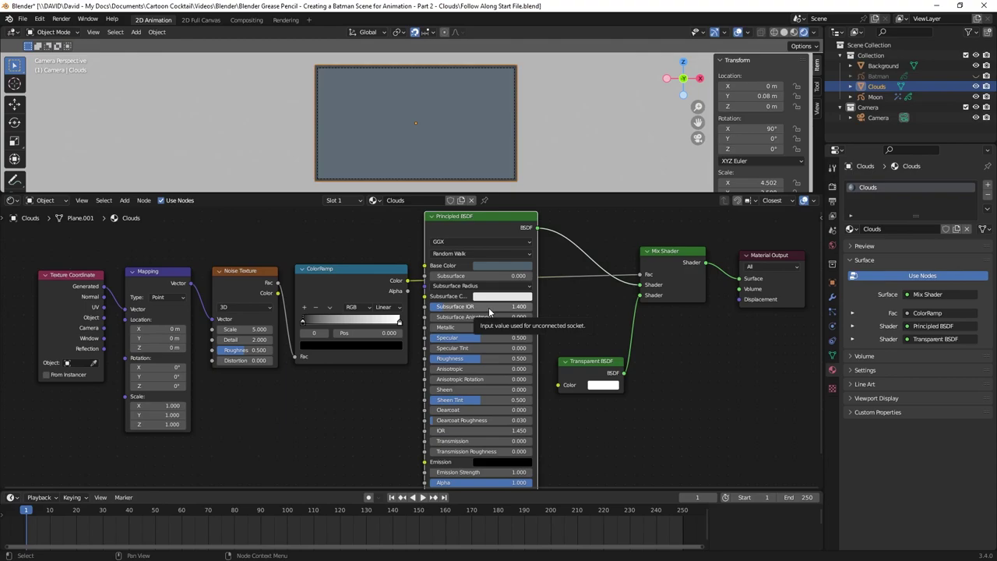
left_click(488, 307)
type("1.01")
key("Return")
key("BackSpace")
key("BackSpace")
key("BackSpace")
key("BackSpace")
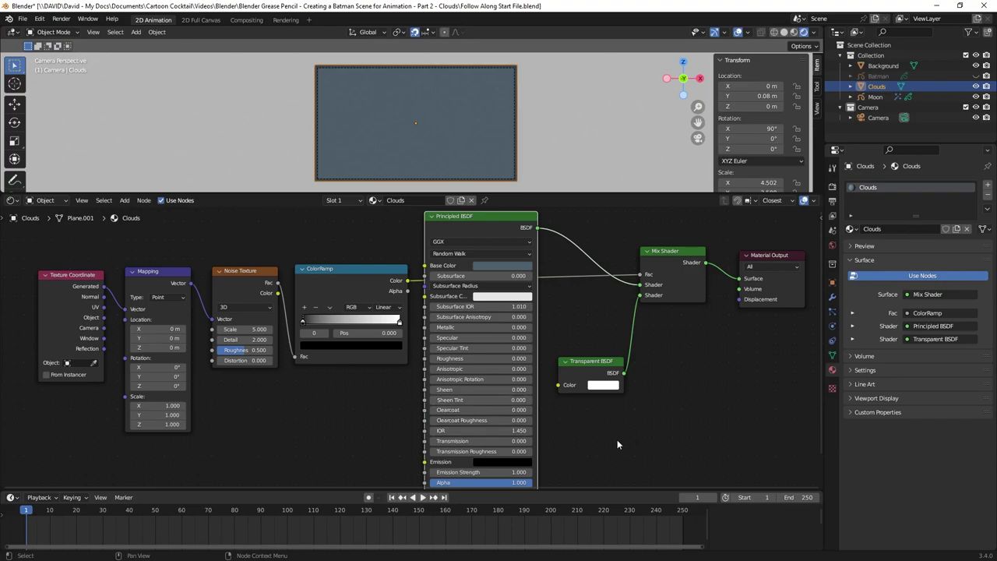
- Tidy the node layout by placing the Texture Coordinate, Mapping, Noise Texture and ColorRamp row above the Principled BSDF, with the Transparent BSDF beside it
scroll(544, 402, "down", 2)
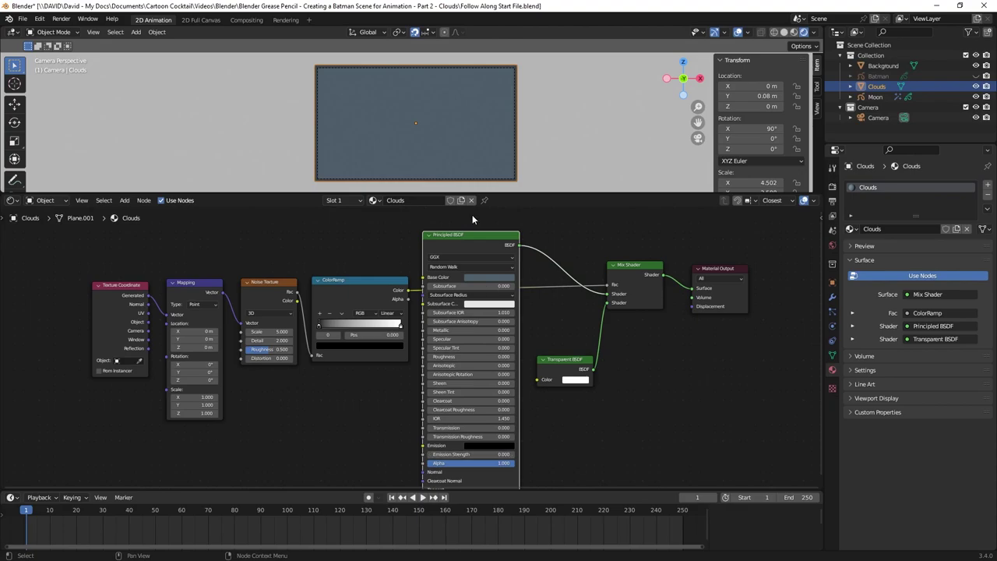
left_click_drag(478, 233, 483, 307)
left_click_drag(556, 353, 558, 330)
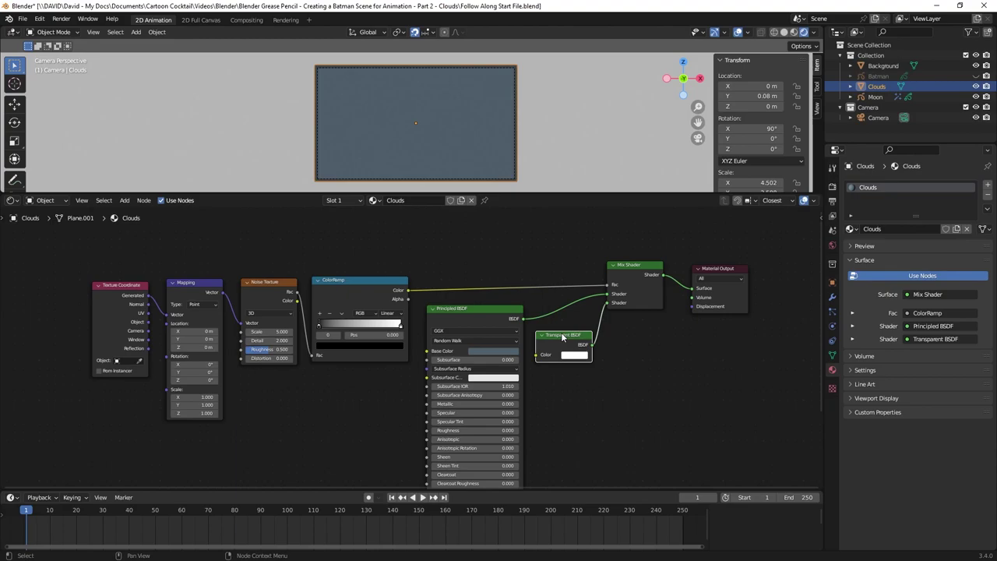
left_click_drag(372, 254, 92, 420)
left_click_drag(330, 275, 438, 277)
scroll(593, 350, "up", 3)
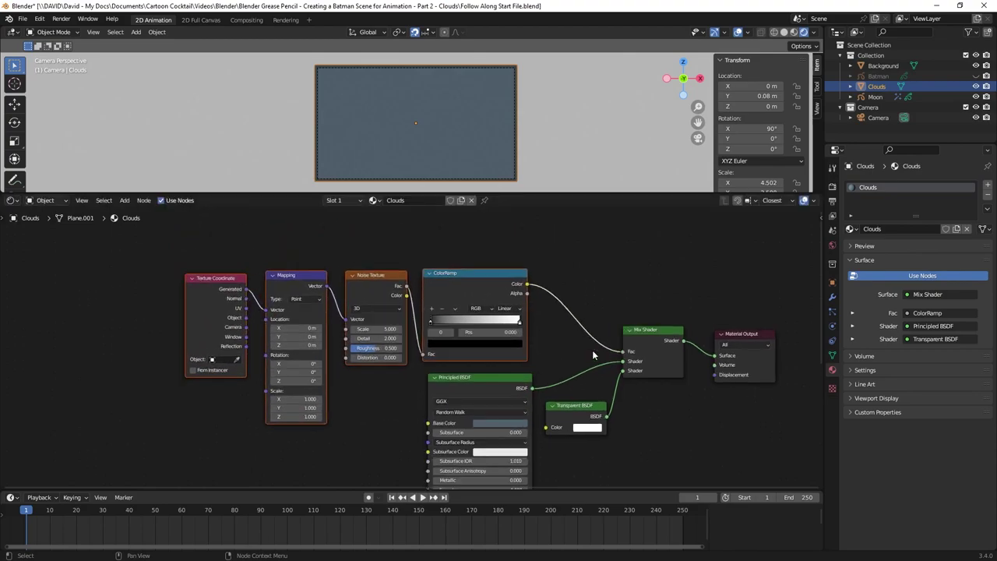
middle_click_drag(630, 342, 534, 341)
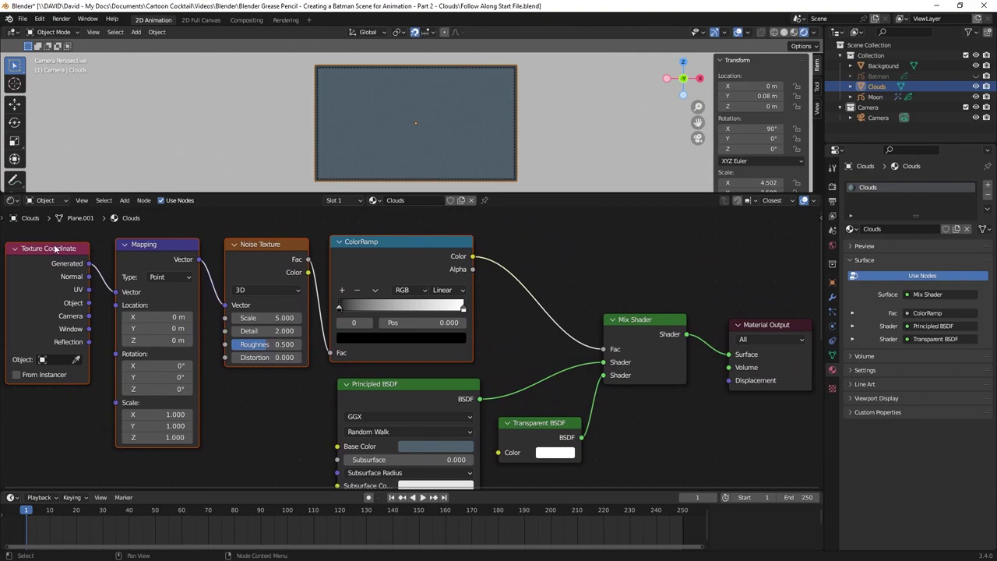
left_click_drag(57, 249, 73, 250)
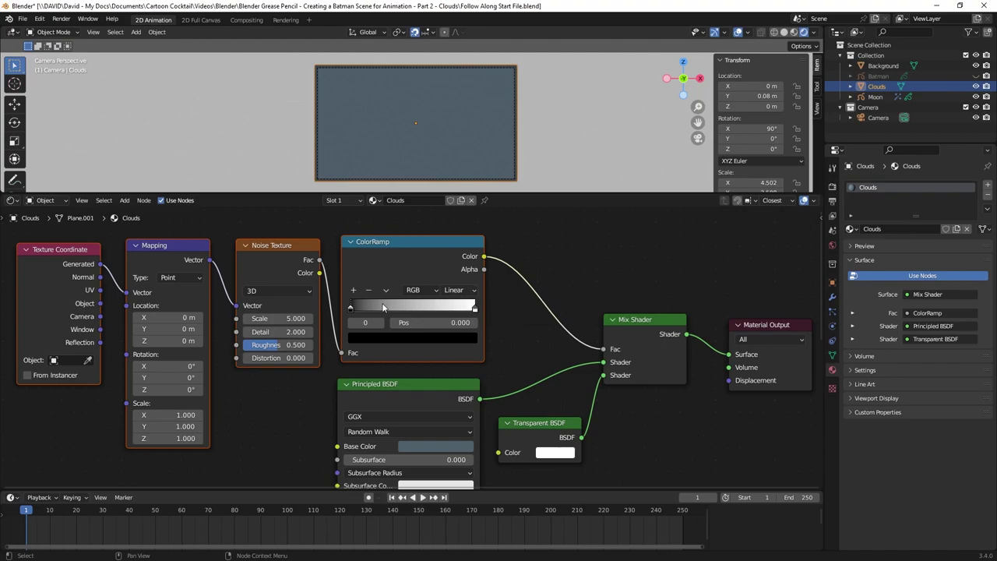
- Set the ColorRamp interpolation to Constant, and slide the white stop to about 0.436 and the black stop to about 0.291
left_click(465, 291)
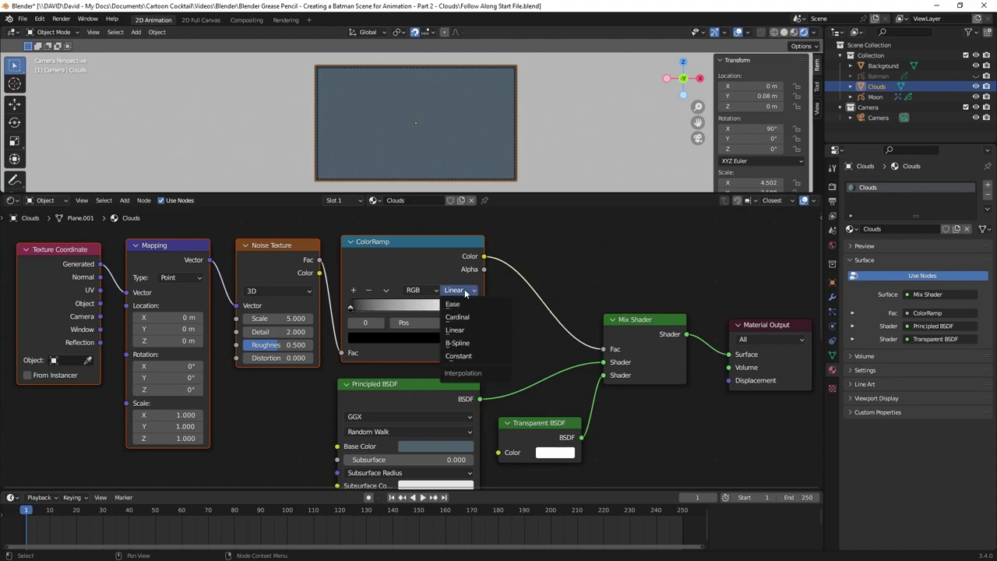
left_click(466, 357)
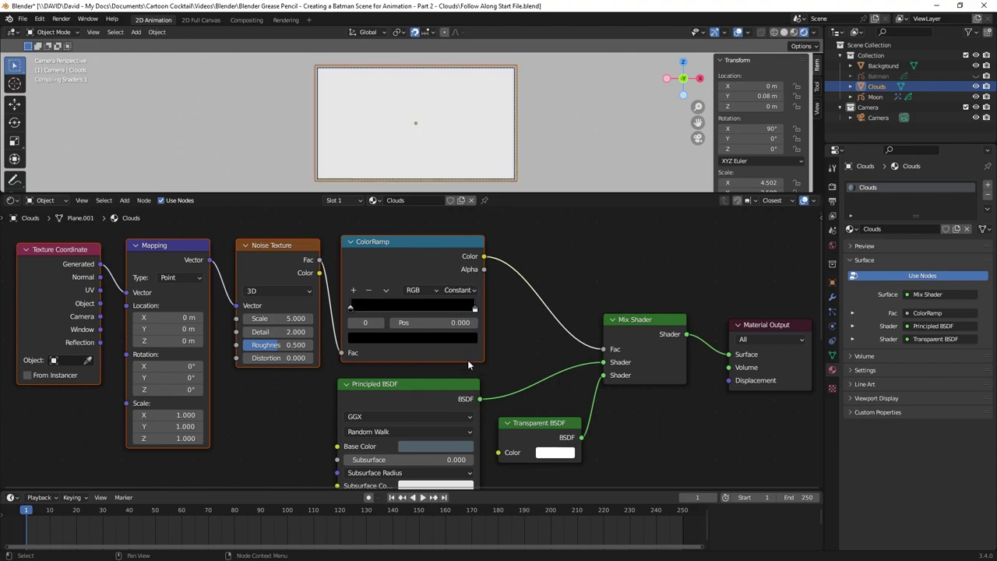
left_click_drag(475, 311, 405, 309)
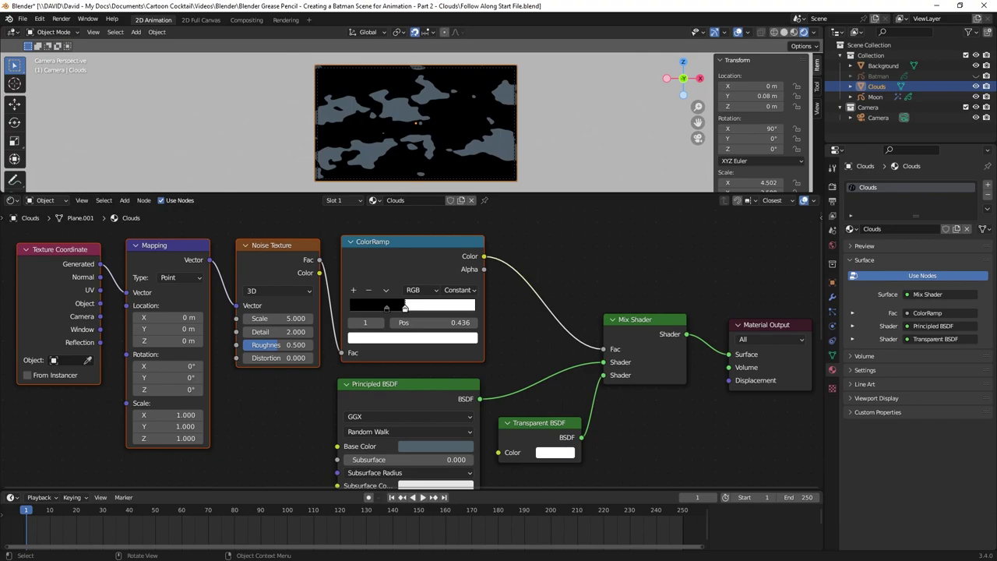
- Set the ColorRamp's black stop position to 0.375 and its white stop position to 0.5
left_click(387, 310)
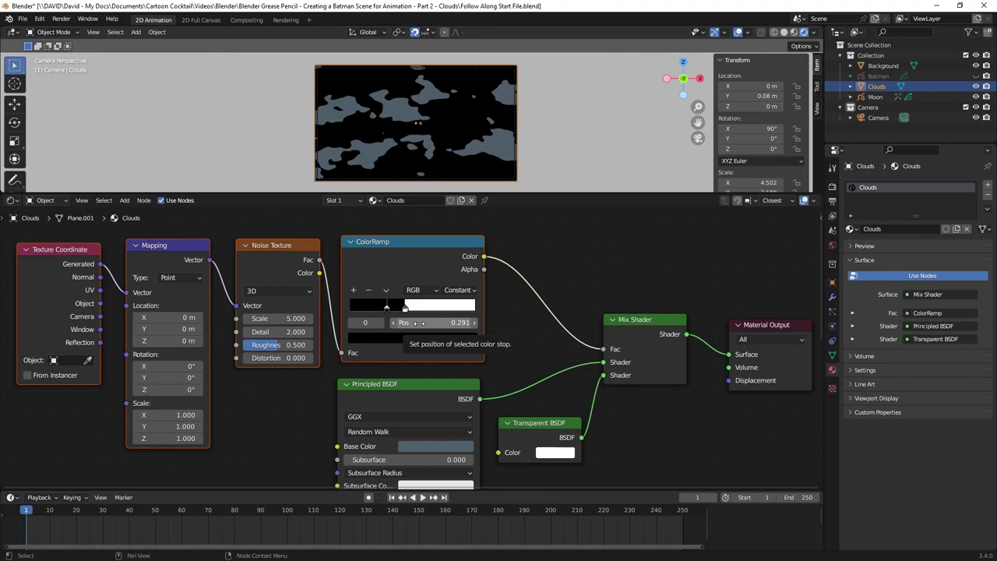
left_click(419, 323)
type("0.375")
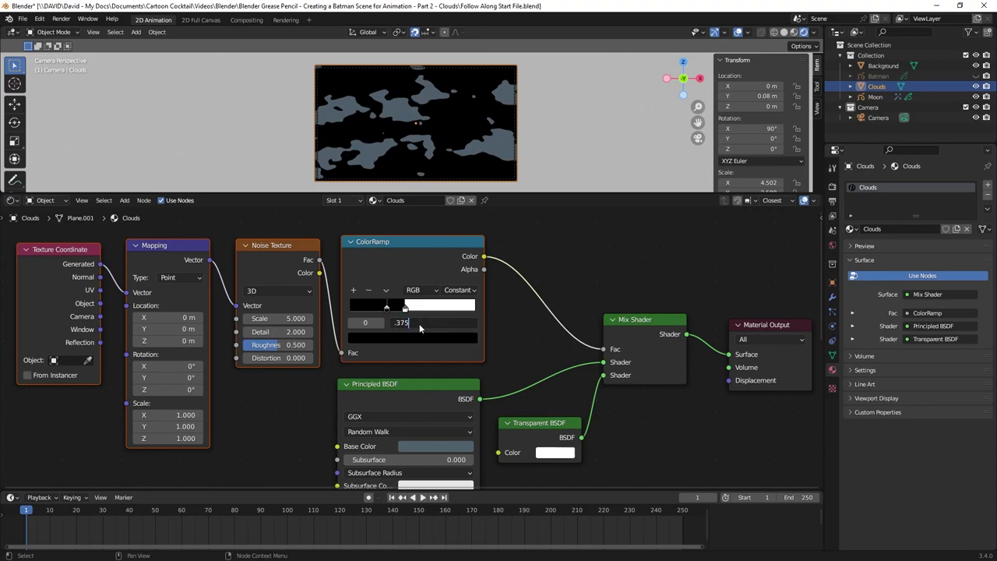
key("Return")
left_click(405, 306)
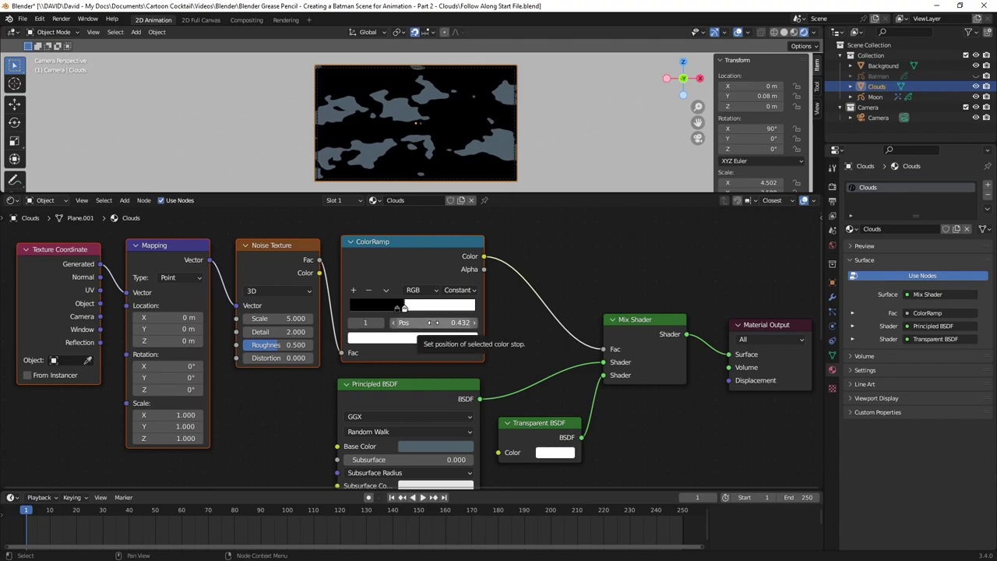
left_click(434, 322)
type("0.5")
key("Return")
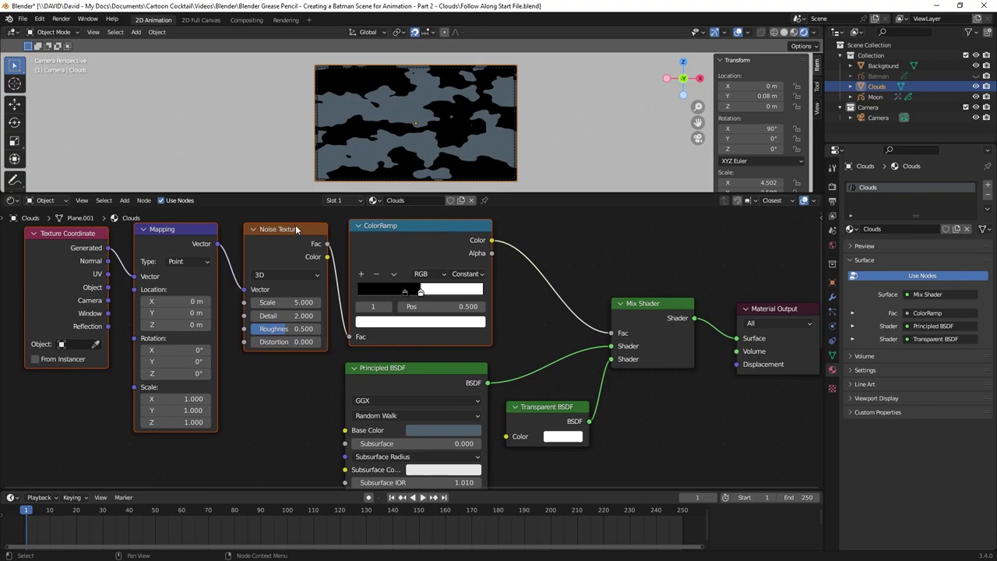
- Set the Noise Texture's Scale to 1.1 and Detail to 4.7
left_click(296, 232)
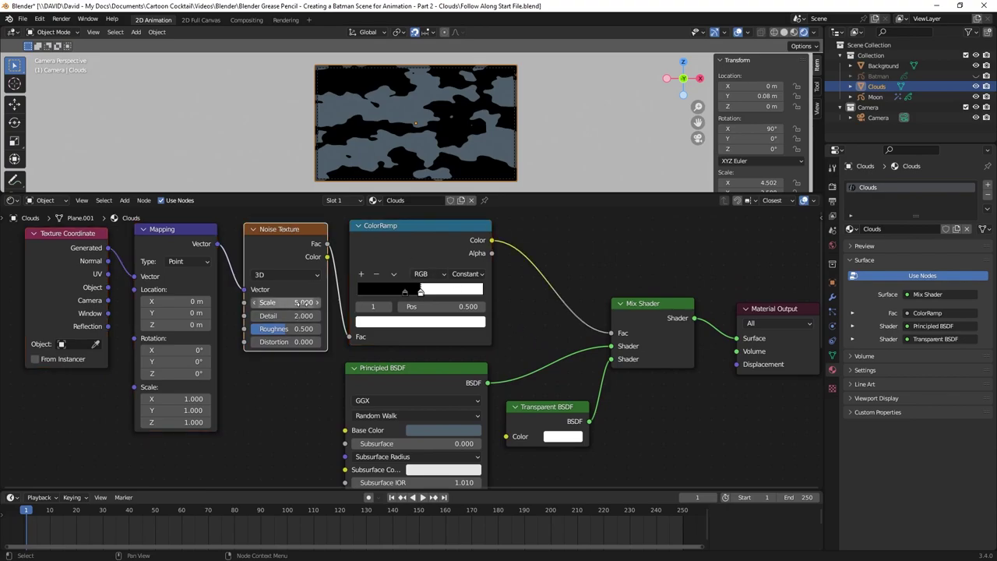
left_click(303, 303)
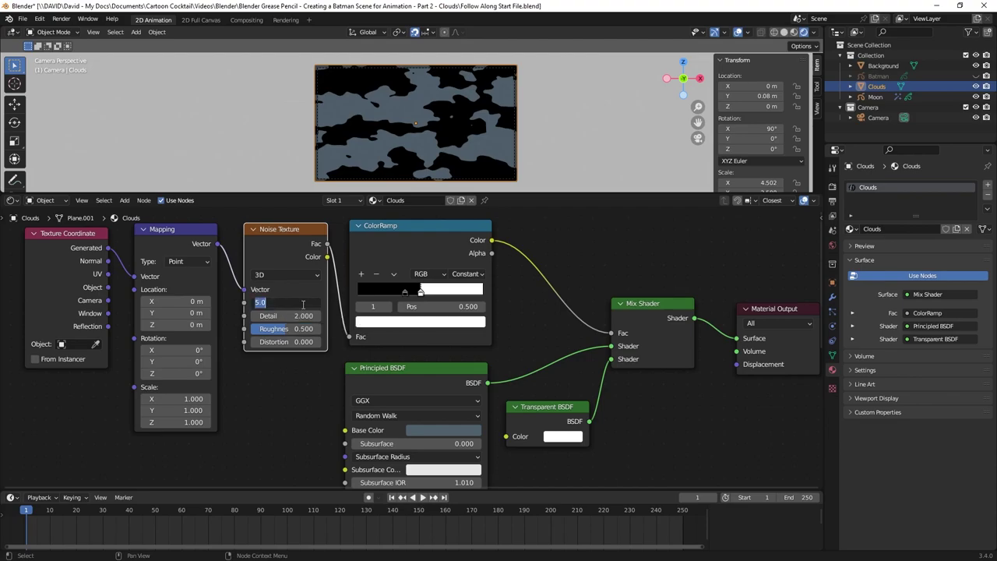
type("1.1")
key("Return")
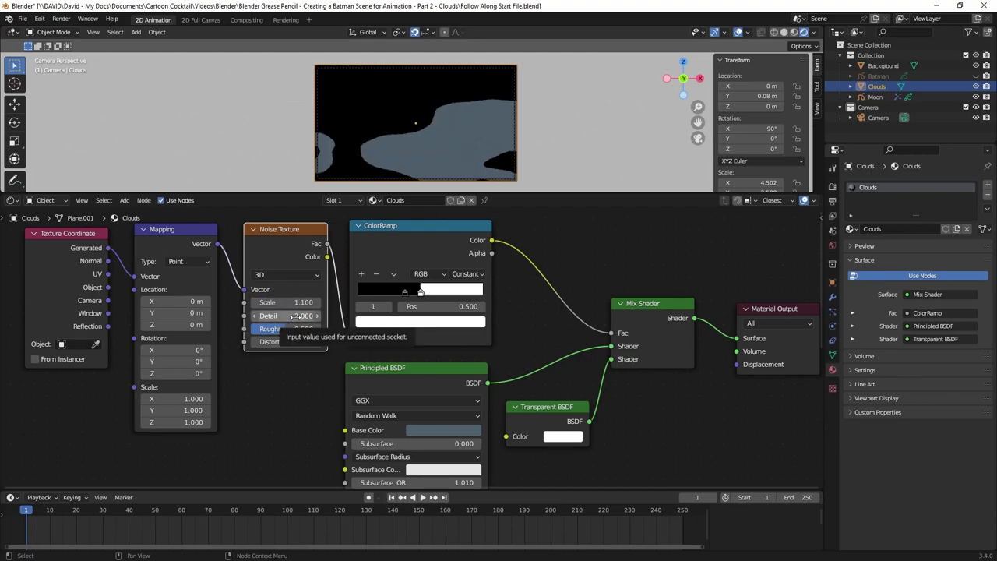
left_click(292, 315)
type("4.7")
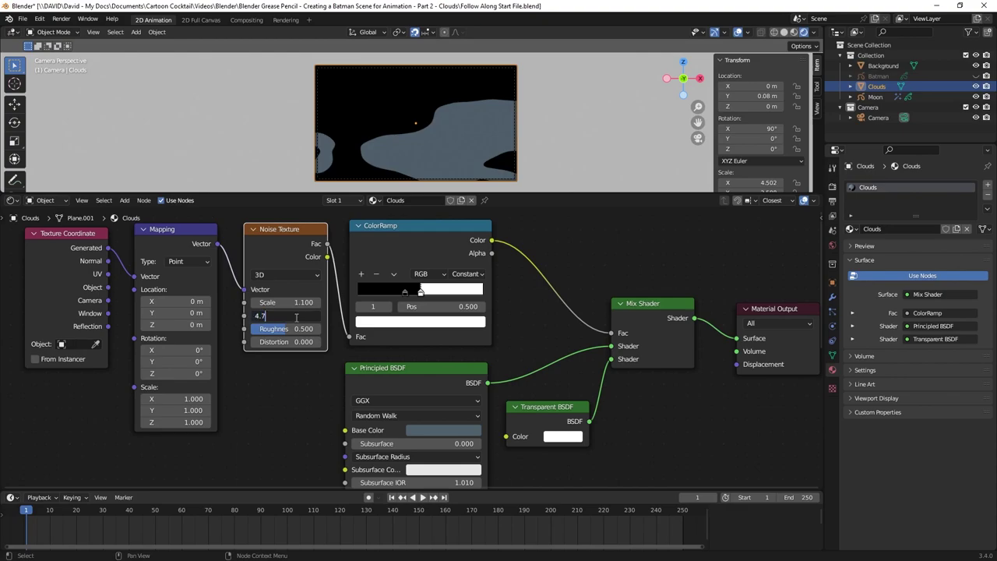
key("Return")
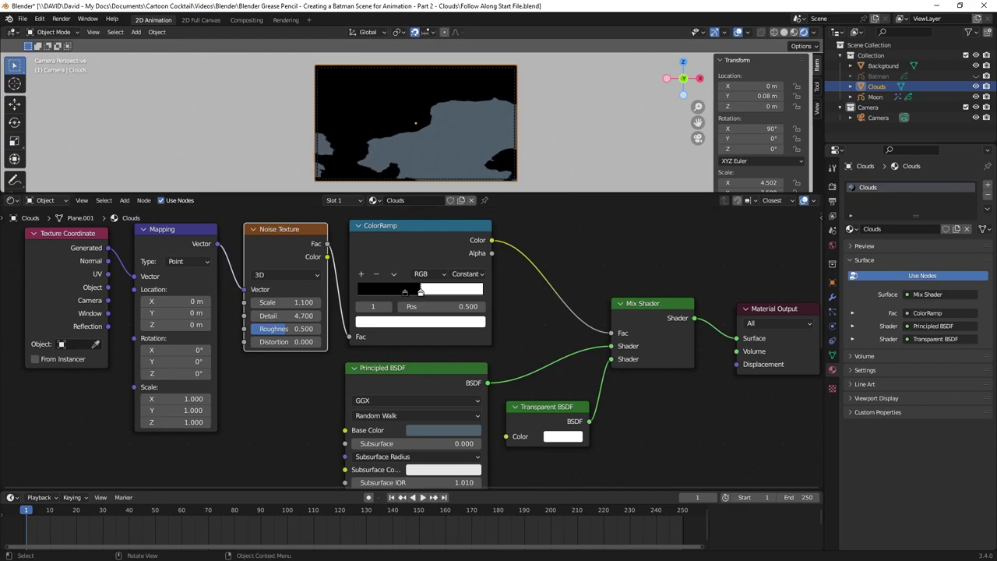
- Set the Noise Texture's Roughness to 0.6 and Distortion to 9.6
left_click(288, 328)
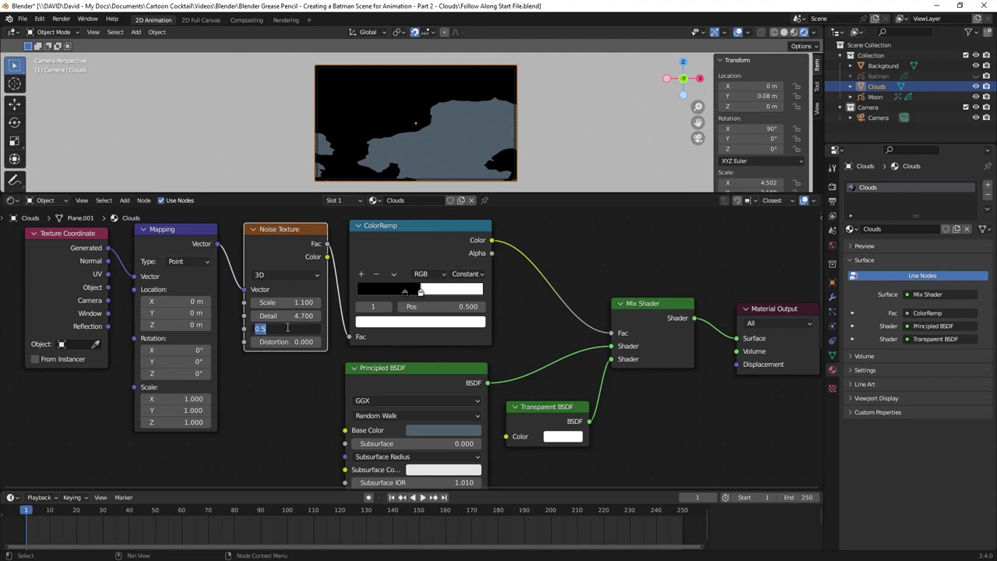
type("0.6")
key("Return")
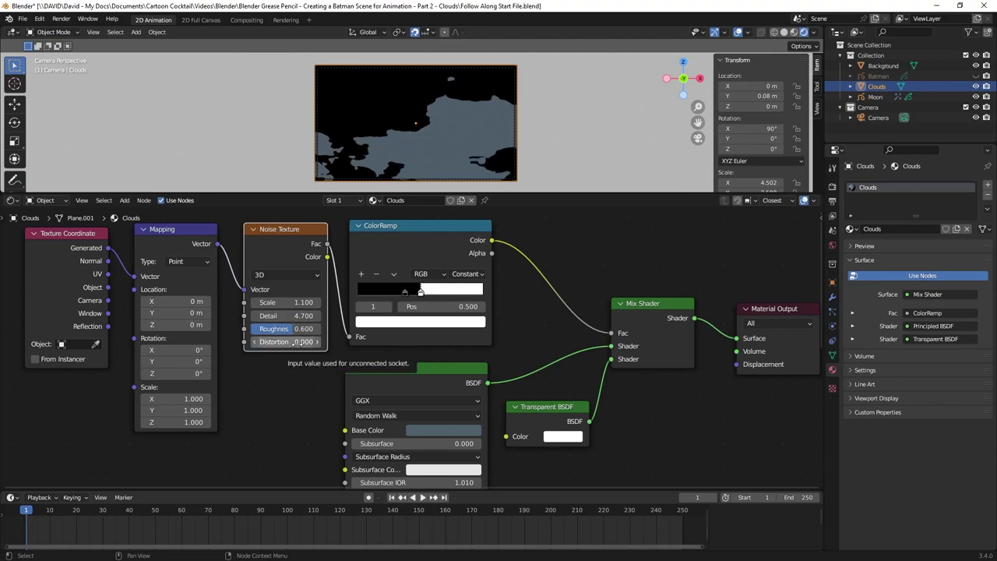
left_click(294, 342)
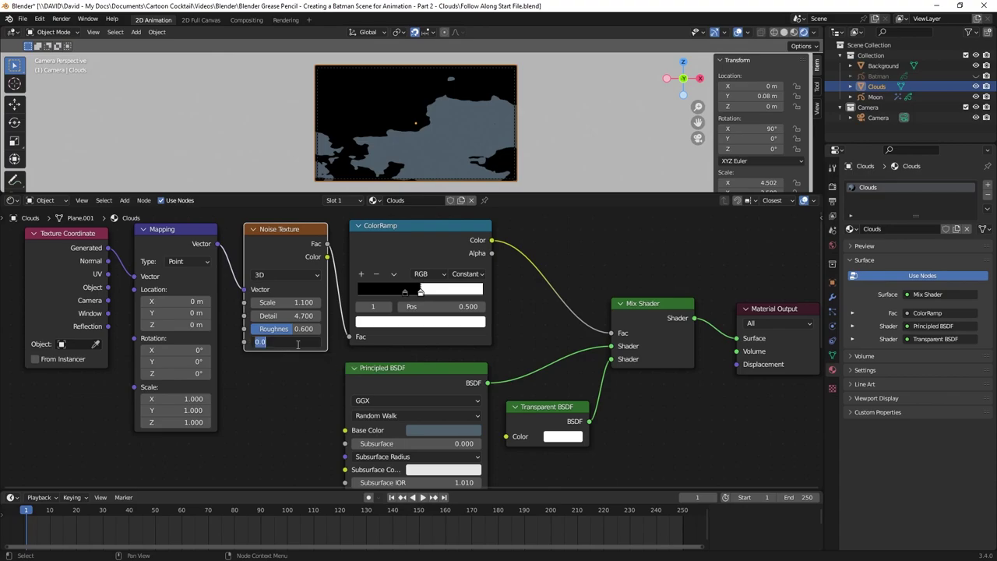
type("9.6")
key("Return")
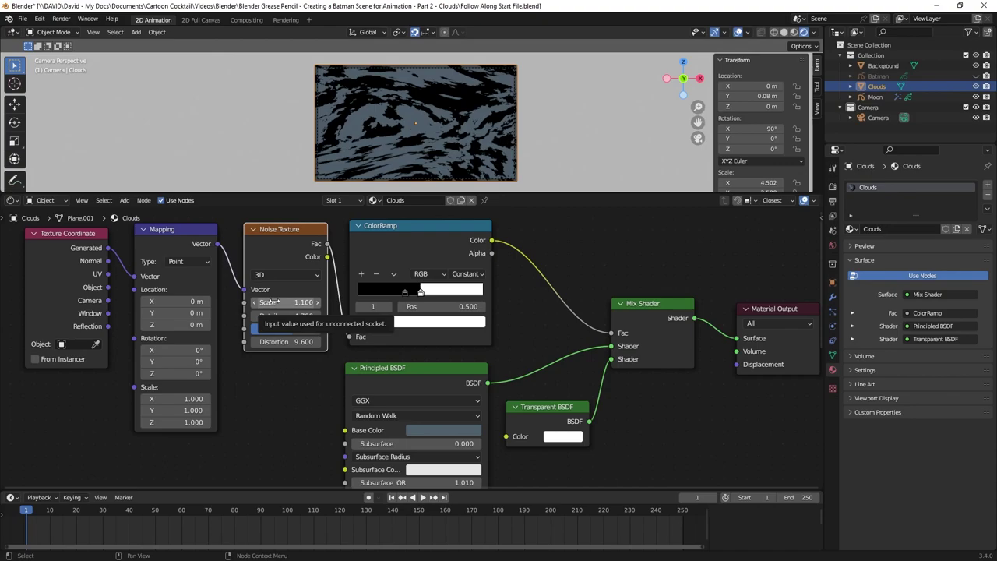
- Set the Mapping node's rotation to X 3°, Y 20° and Z -30°
left_click(183, 349)
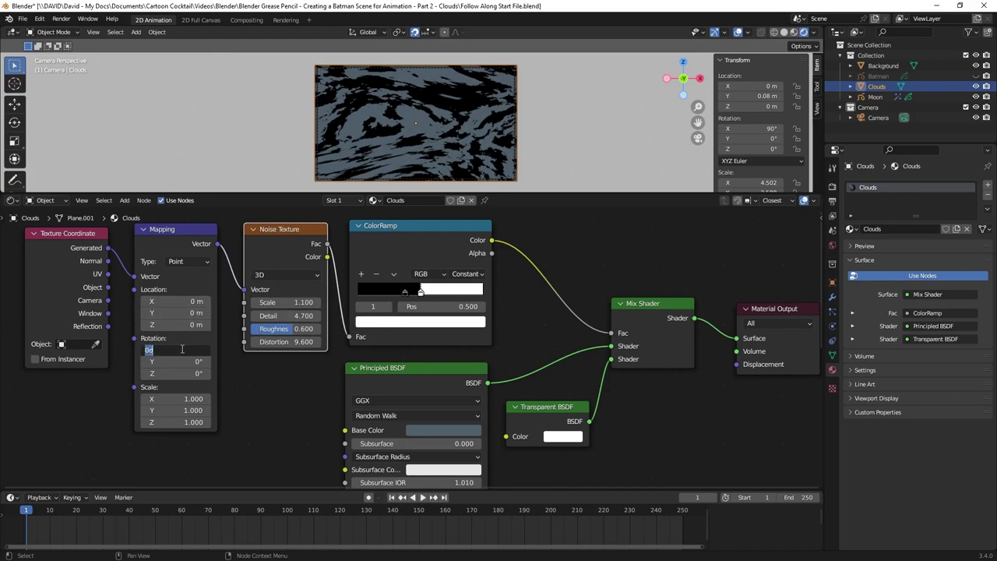
type("3")
key("Return")
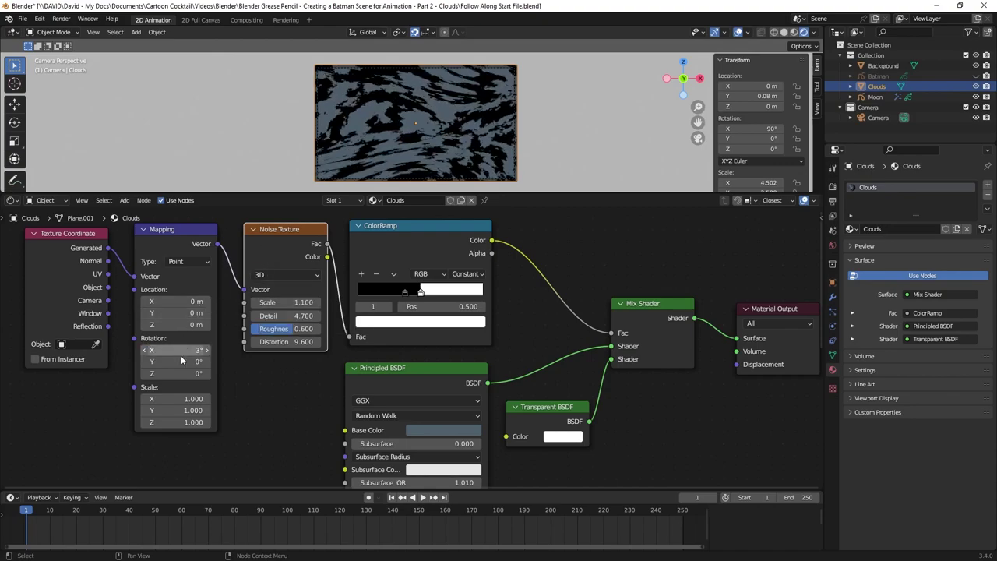
left_click(182, 361)
type("20")
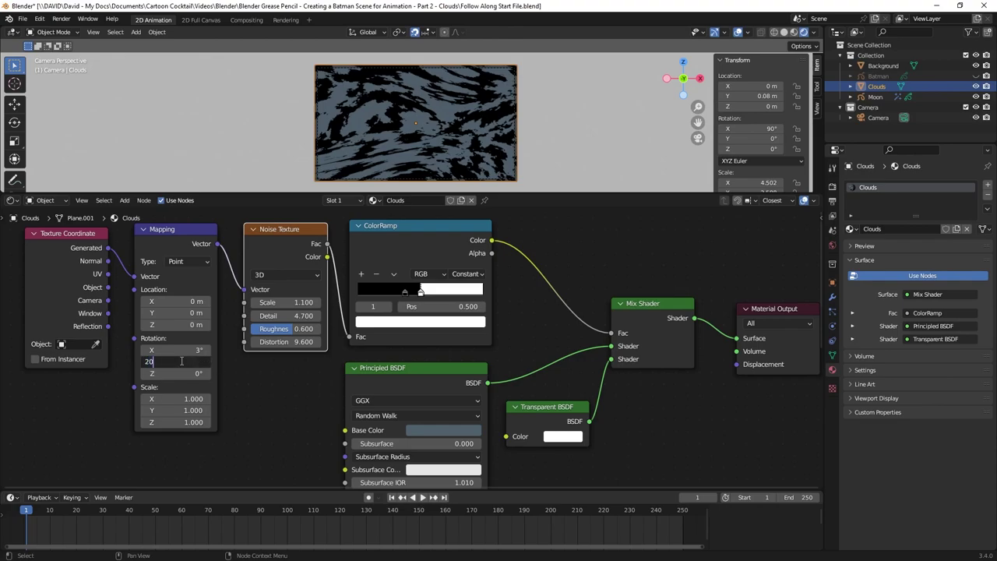
key("Return")
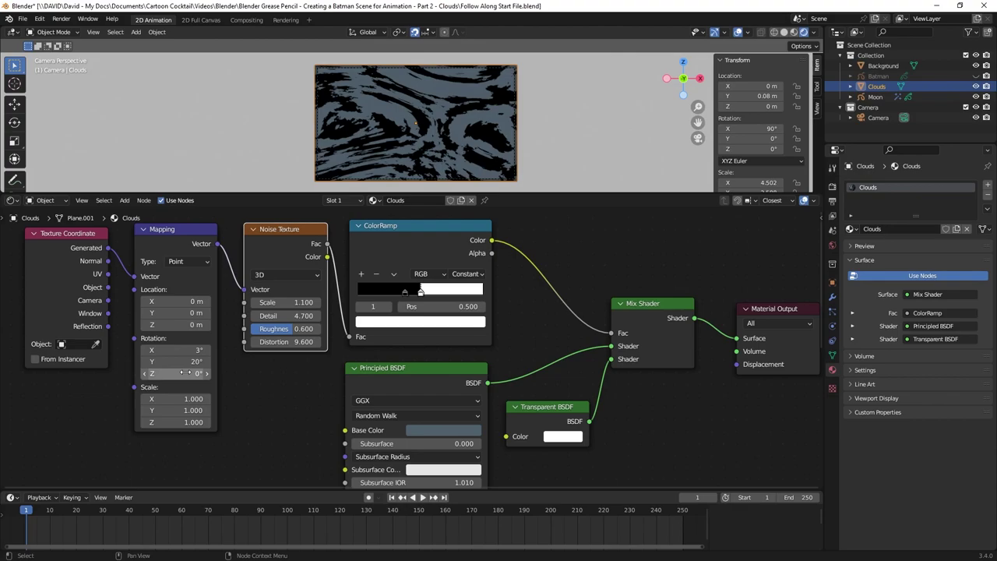
left_click(186, 373)
type("-30")
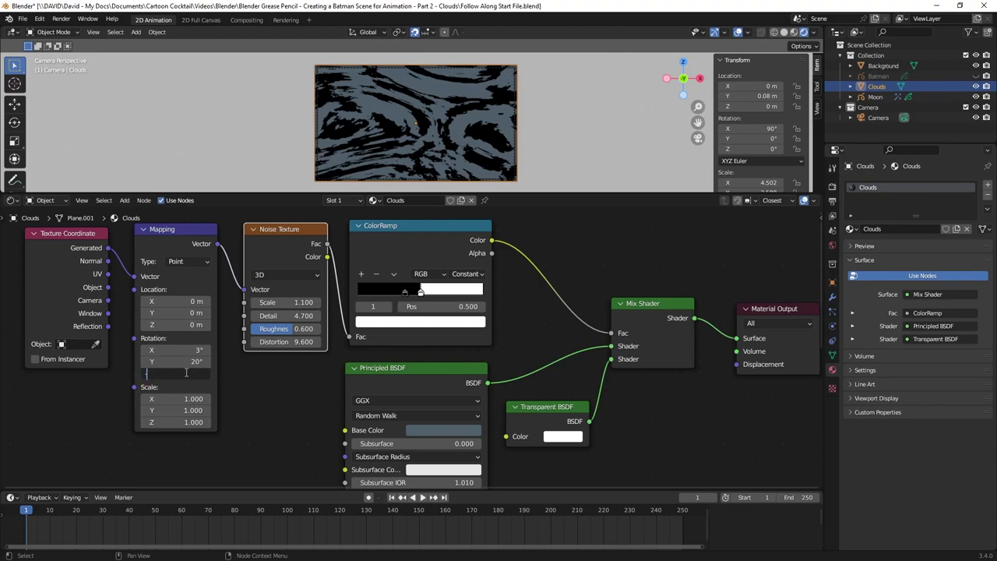
key("Return")
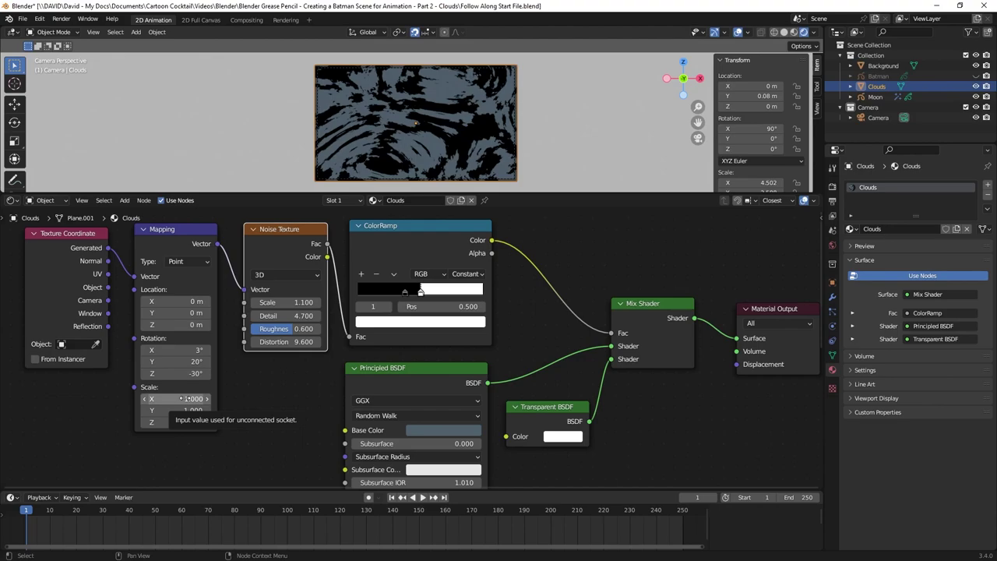
- Set the Mapping node's scale to X 0.05, Y 0.4 and Z 1.1
left_click(186, 399)
type("0.05")
key("Return")
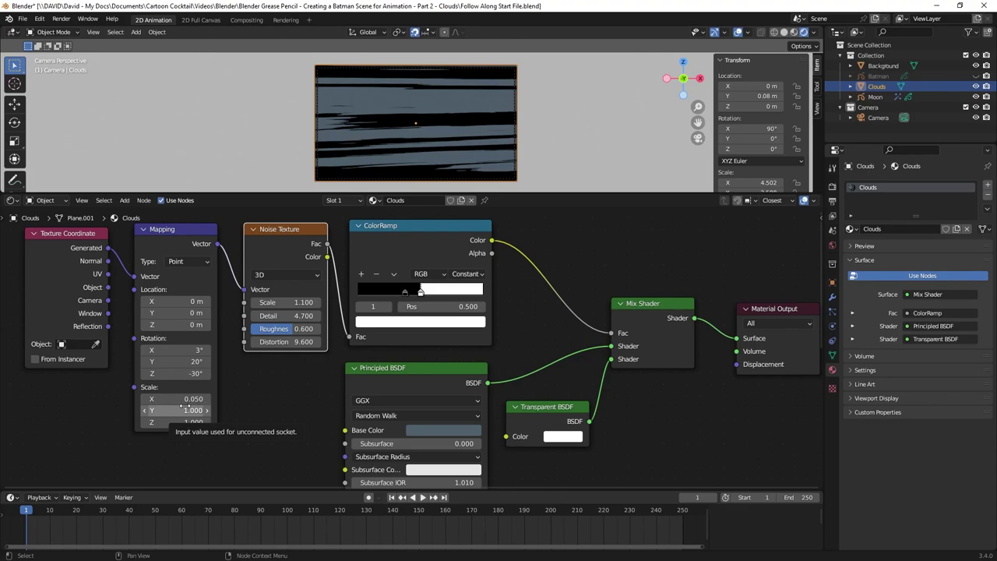
left_click(184, 409)
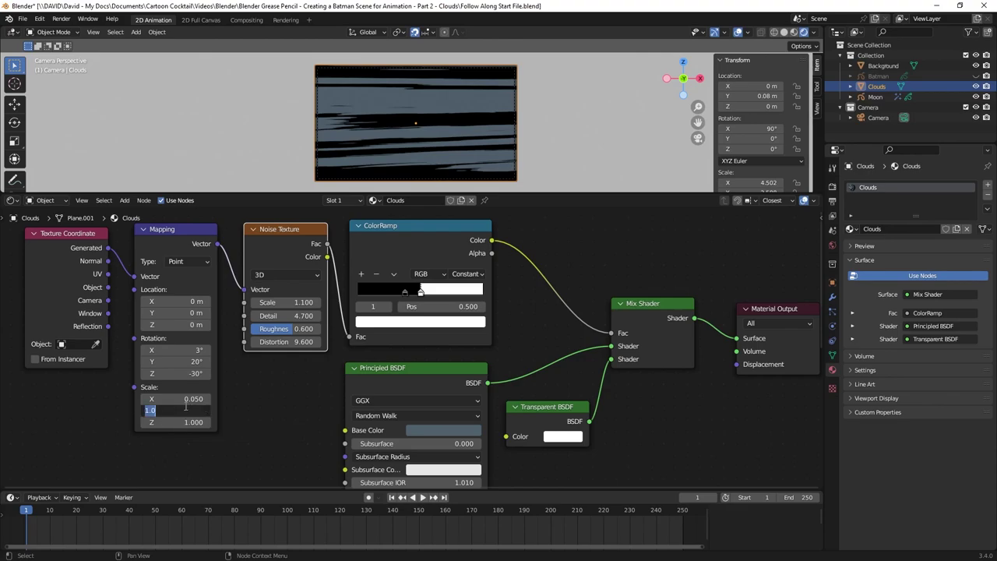
type("0.4")
key("Return")
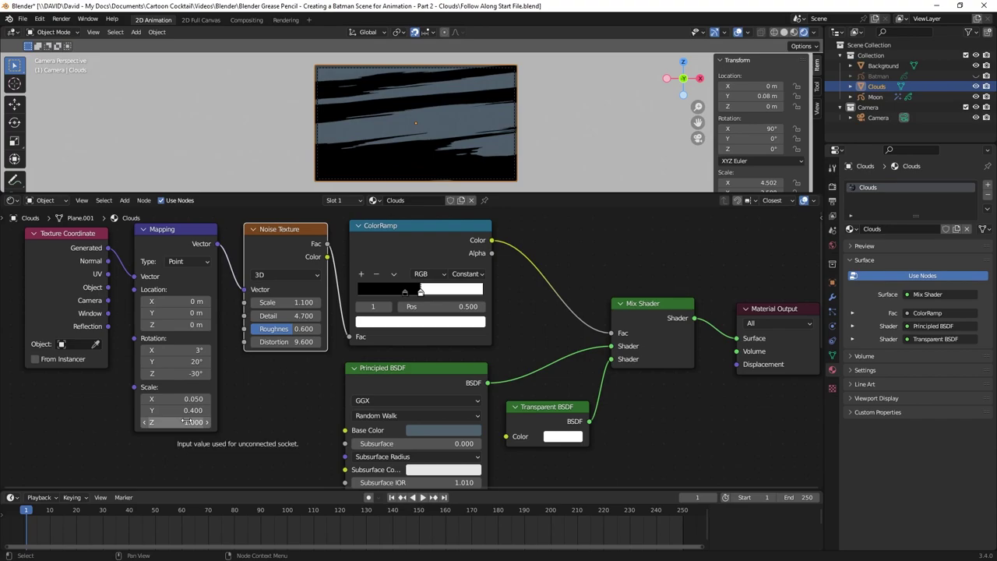
left_click(187, 421)
type("1.1")
key("Return")
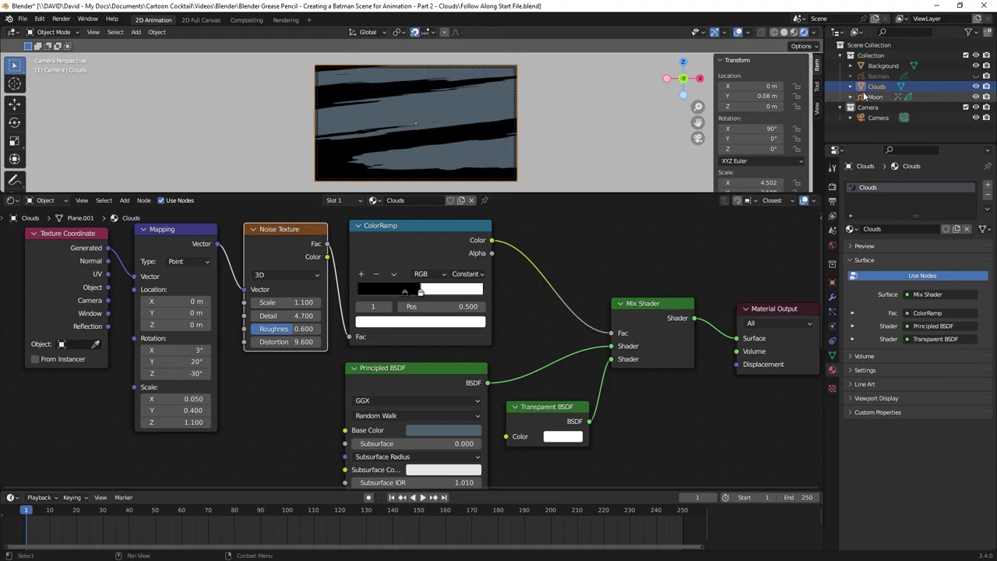
- Set the Clouds material's Blend Mode to Alpha Hashed and check the clouds over the moon
left_click(852, 370)
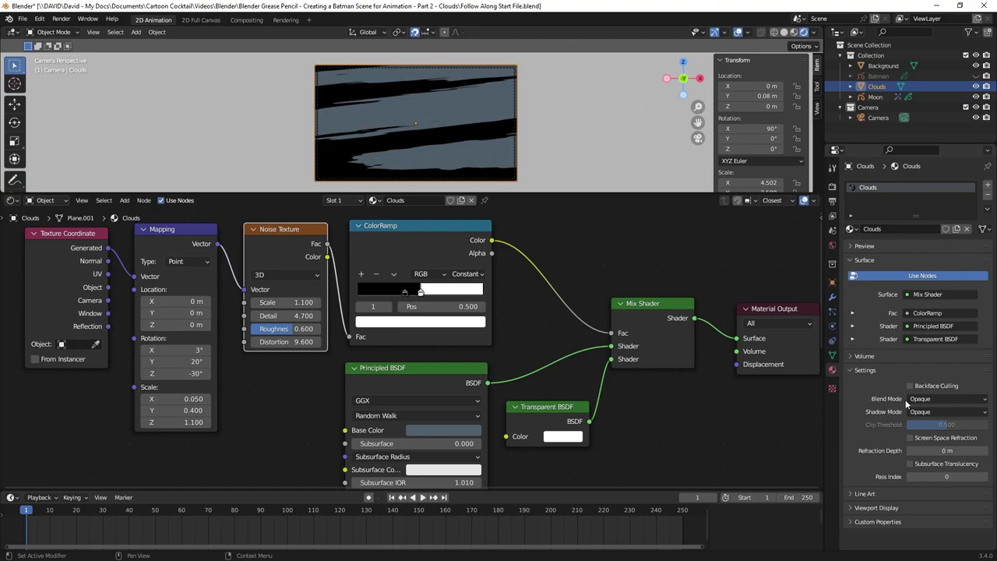
left_click(927, 398)
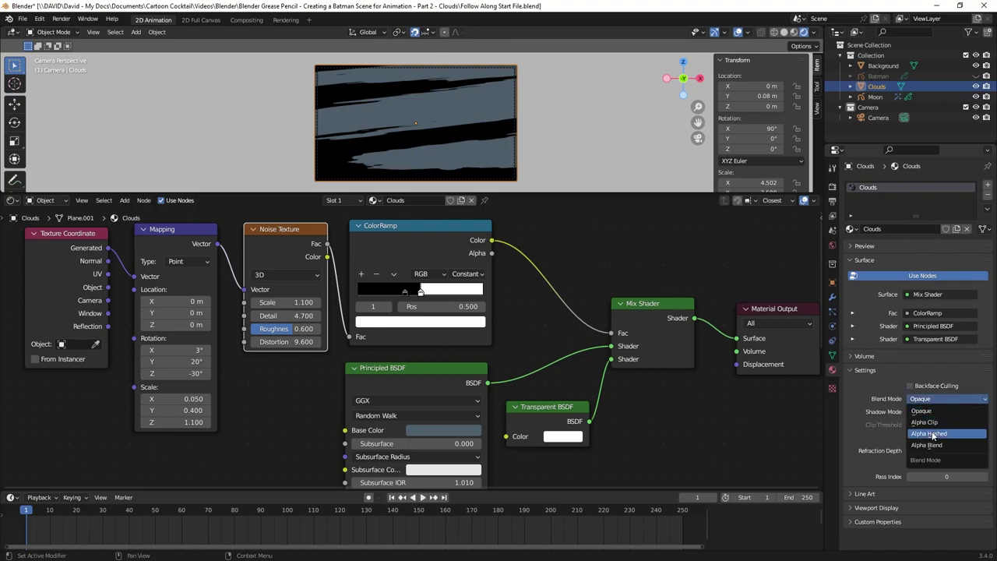
left_click(934, 437)
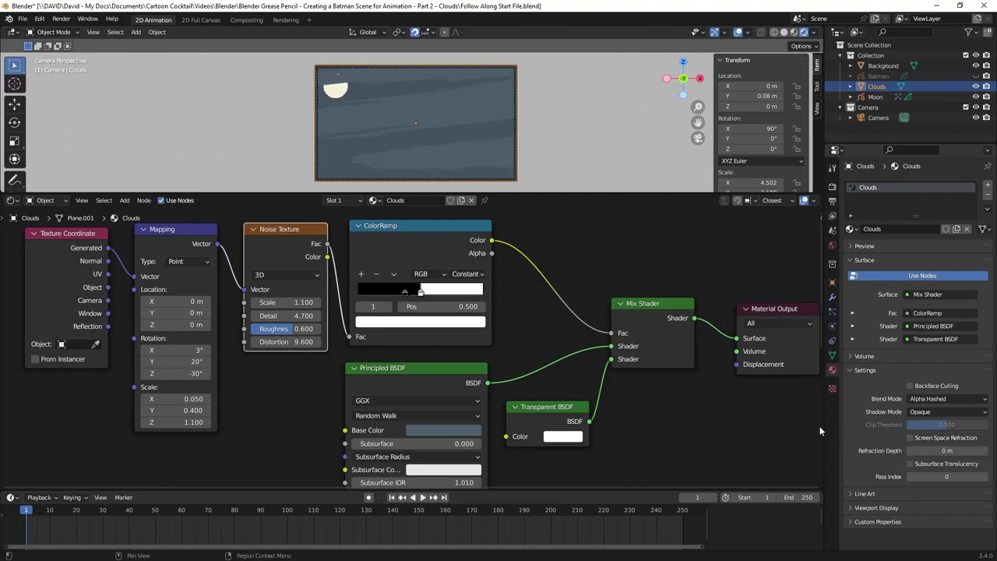
scroll(352, 111, "up", 5)
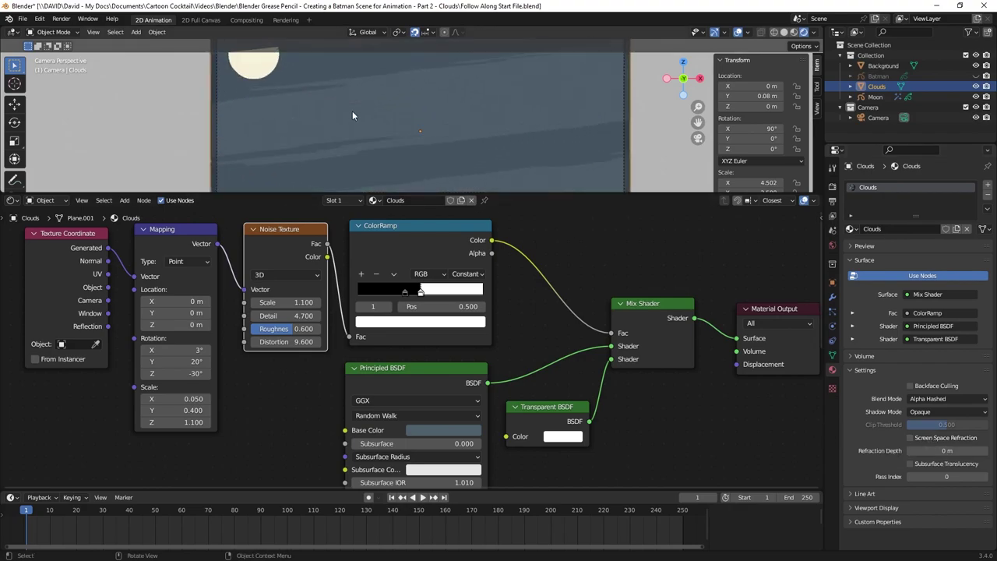
scroll(353, 111, "down", 6)
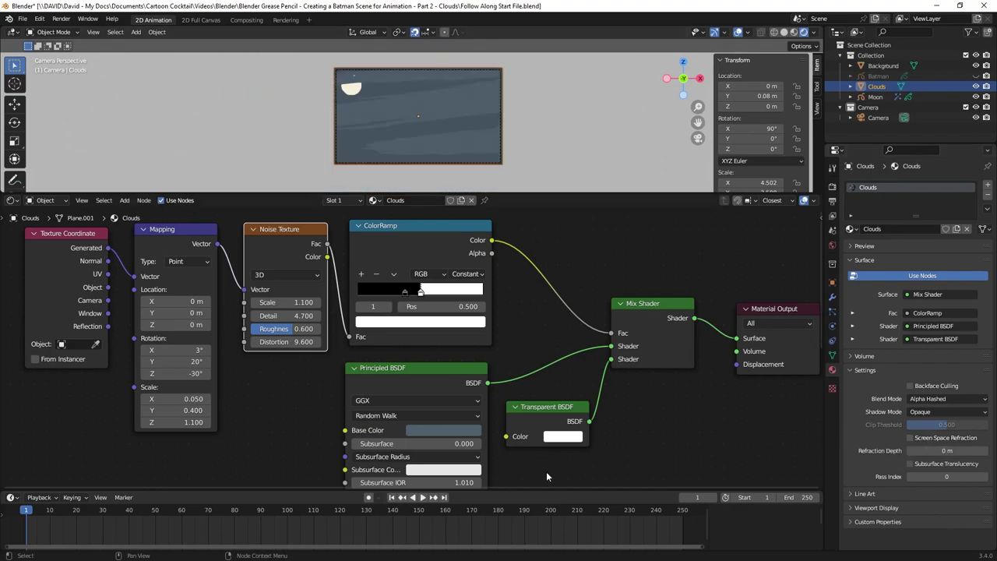
- Enlarge the timeline area and turn on auto keying
left_click_drag(547, 490, 543, 428)
scroll(543, 337, "down", 1)
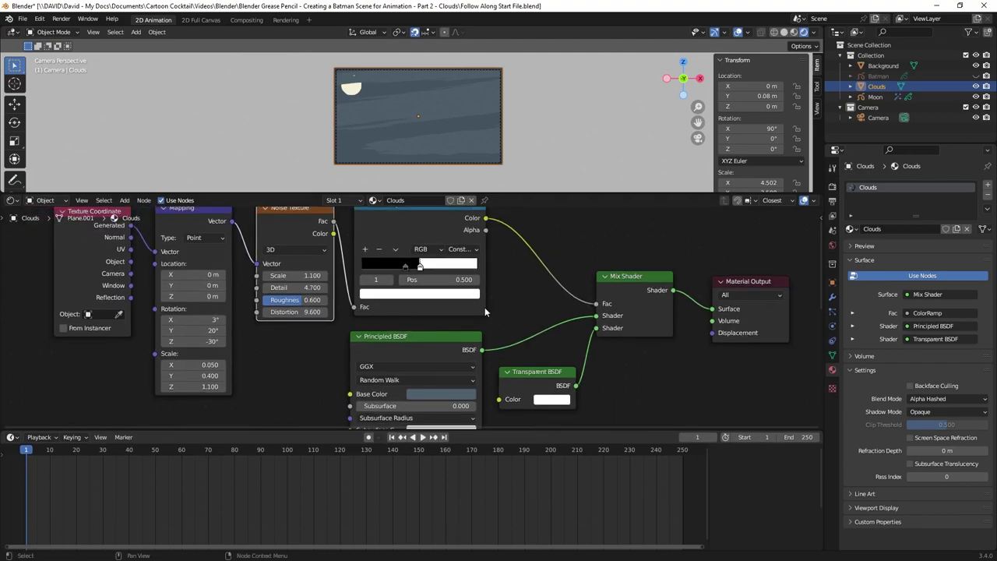
left_click(369, 438)
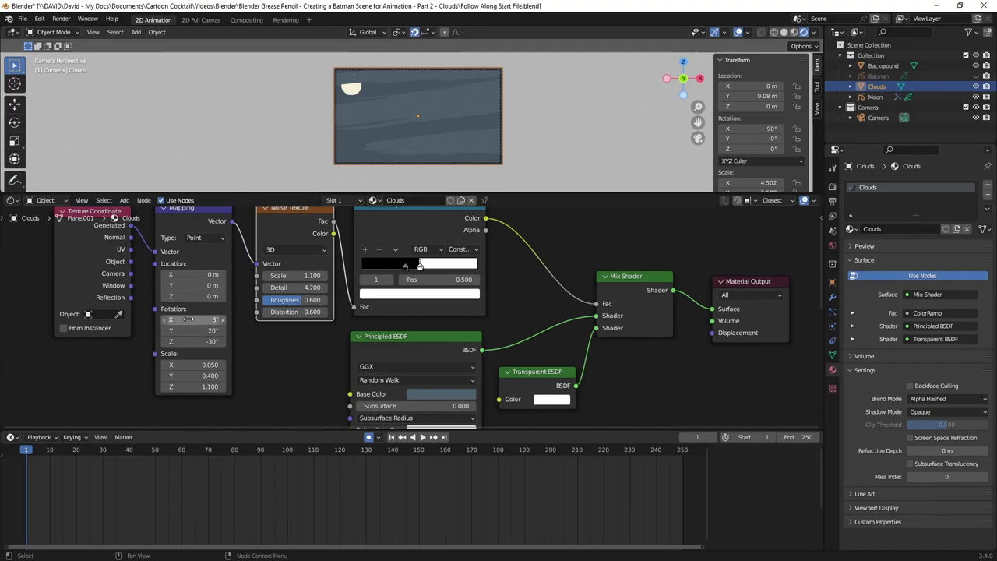
- Try out a higher Mapping X rotation, undo it, and insert rotation keyframes at frame 1
left_click_drag(185, 319, 222, 319)
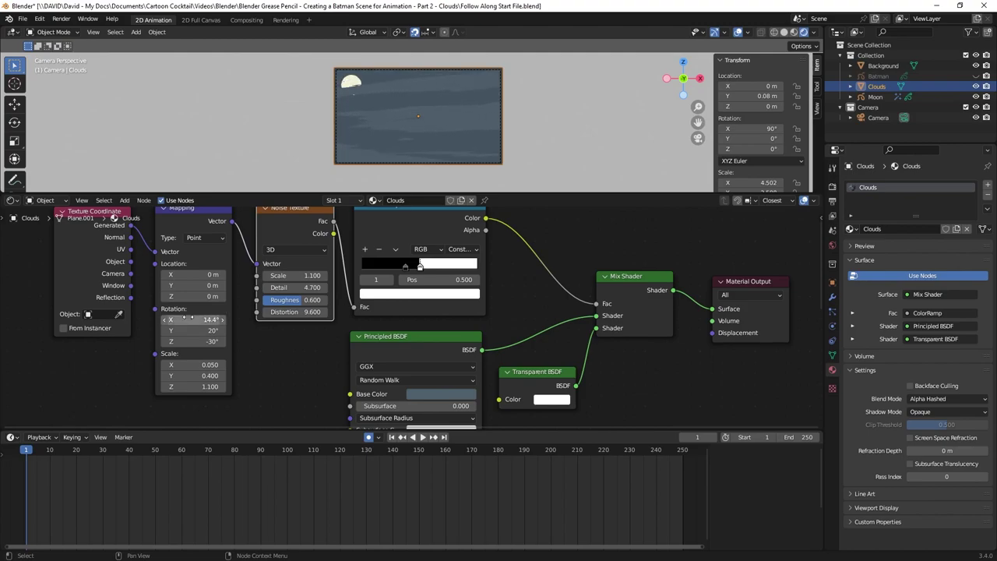
key("ctrl+z")
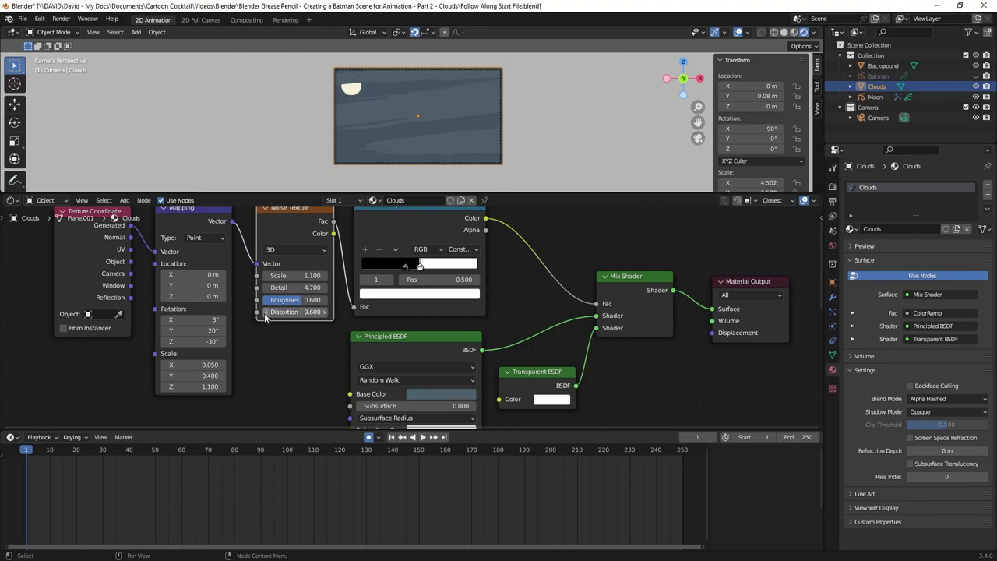
right_click(205, 319)
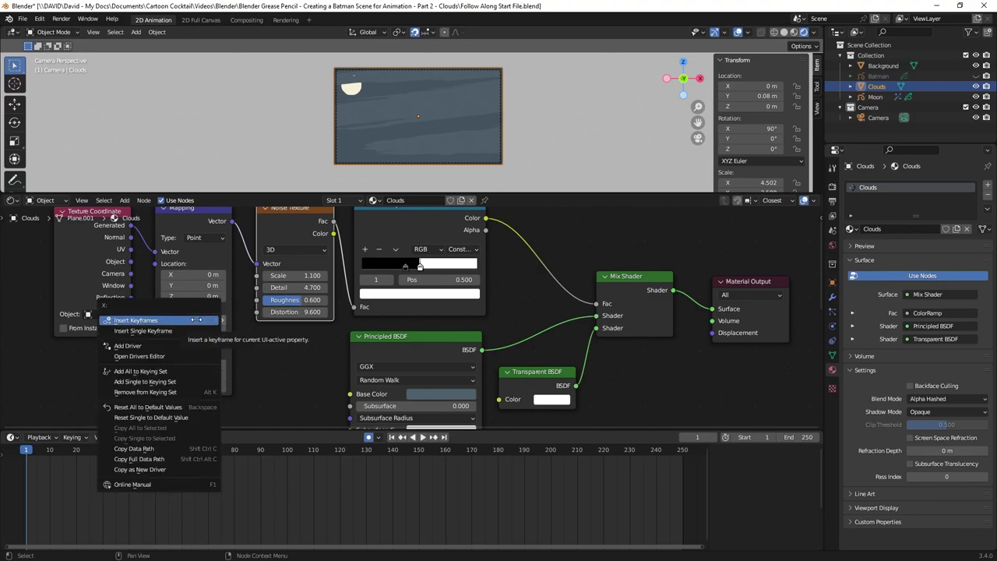
left_click(196, 319)
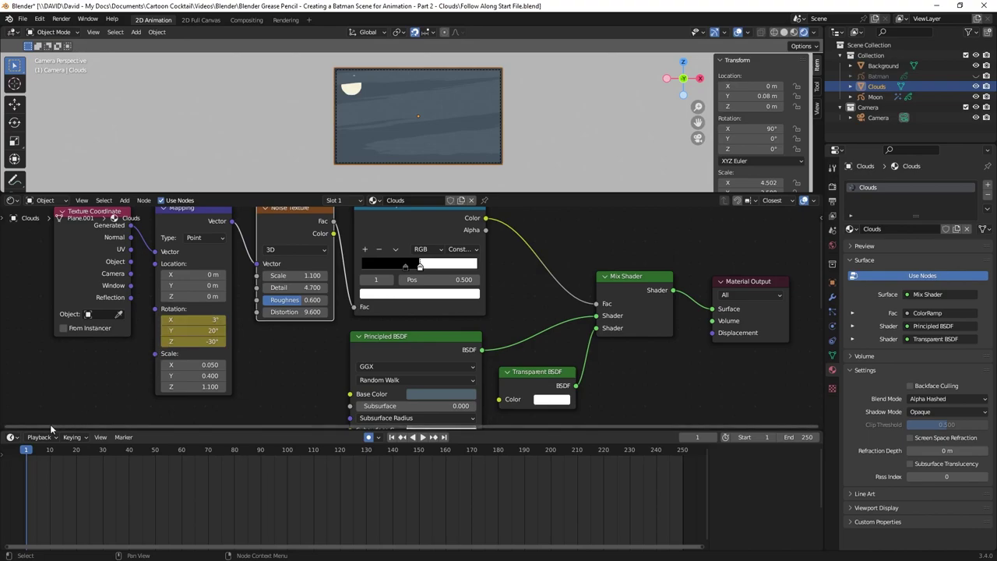
- Go to frame 250 and set the Mapping node's X rotation to 4°
left_click_drag(27, 452, 681, 459)
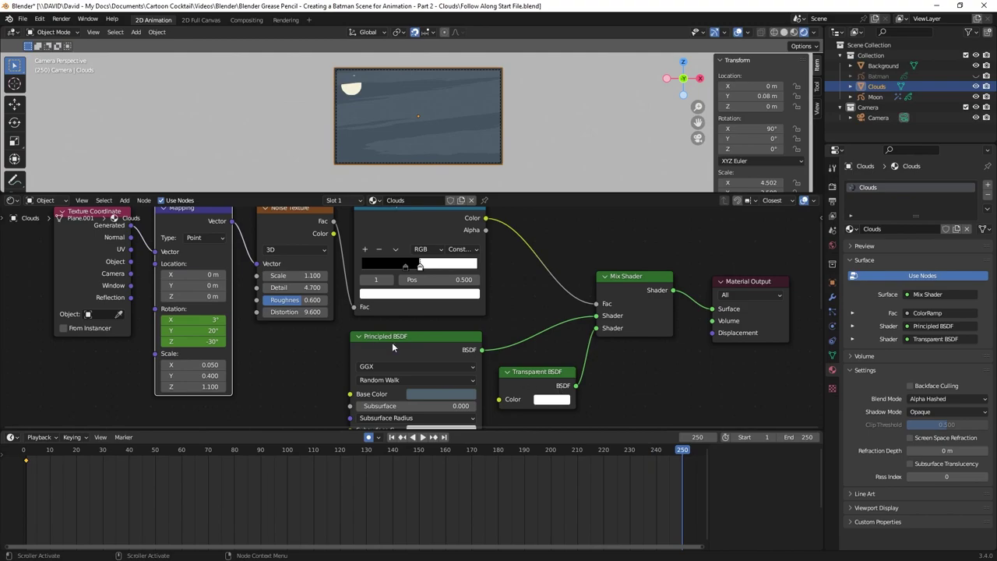
left_click(202, 320)
type("4")
key("Return")
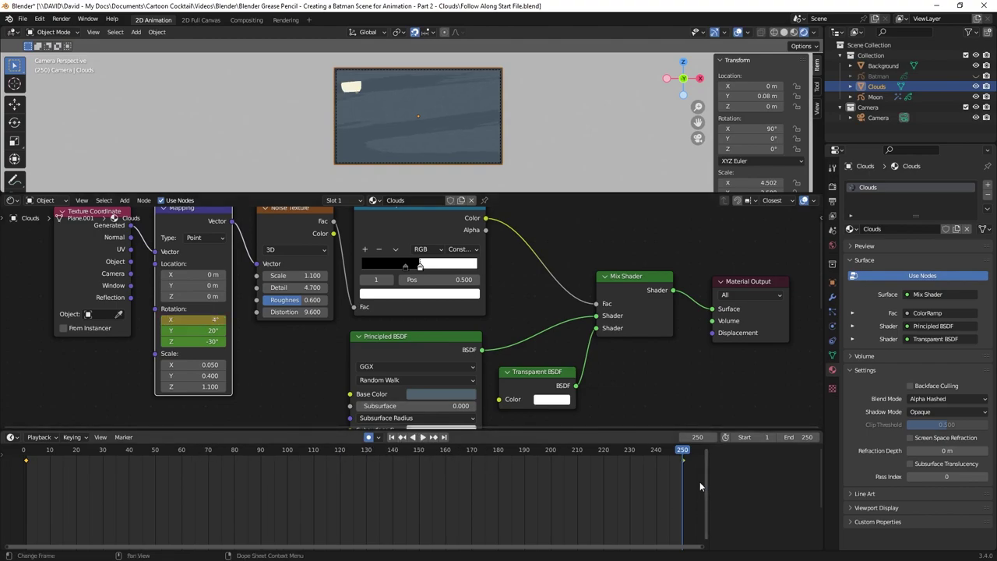
- Play the cloud animation from frame 1 to judge its speed, and stop it
key("space")
left_click_drag(683, 454, 27, 454)
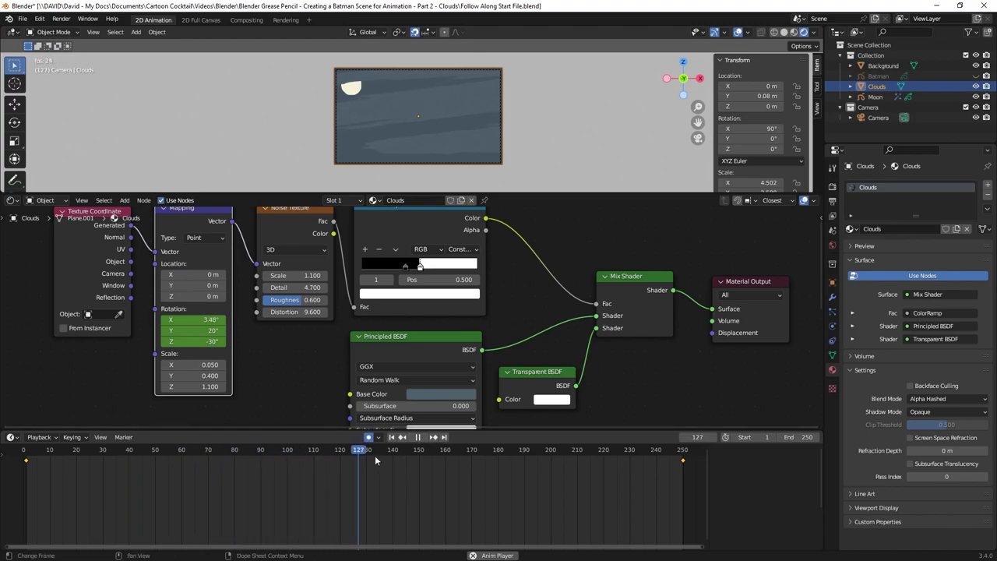
key("space")
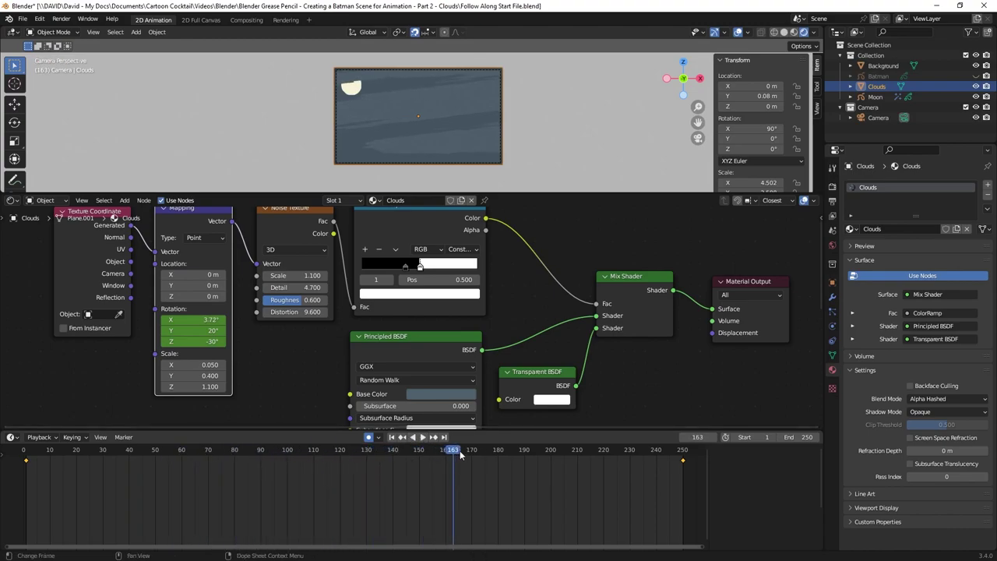
- Key the Mapping node's X rotation at 7° on frame 250
left_click(413, 458)
left_click_drag(413, 458, 683, 462)
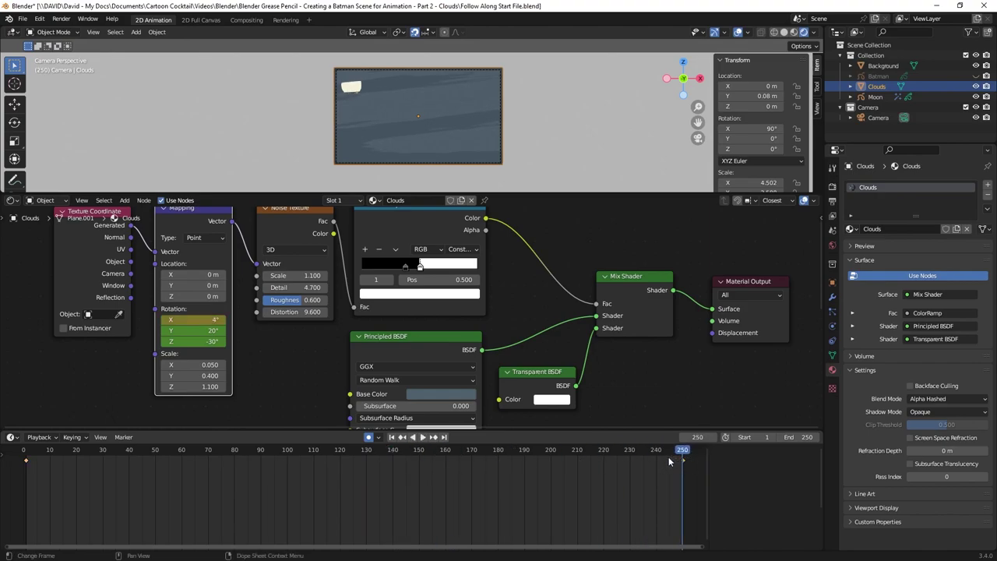
left_click(195, 319)
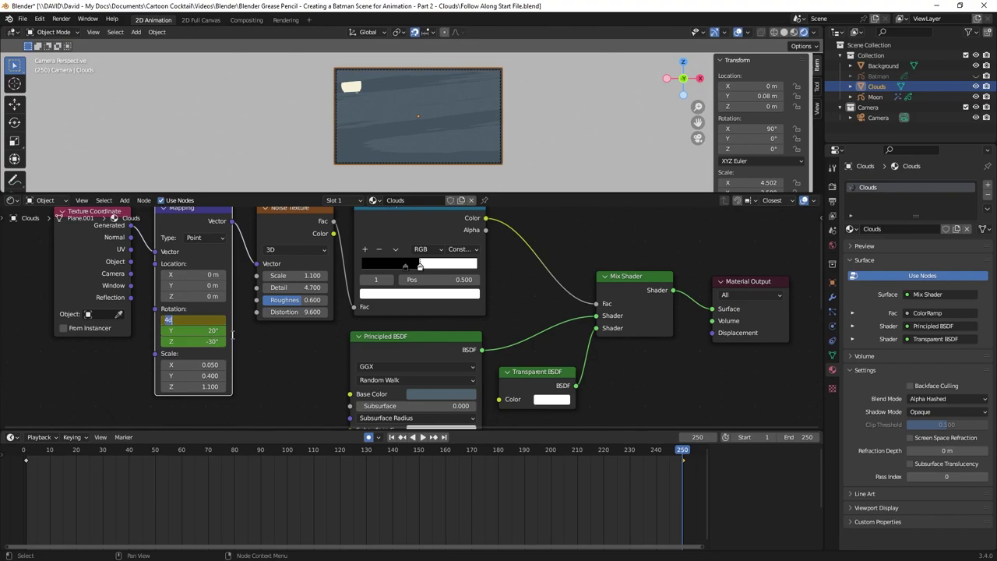
type("7")
key("Return")
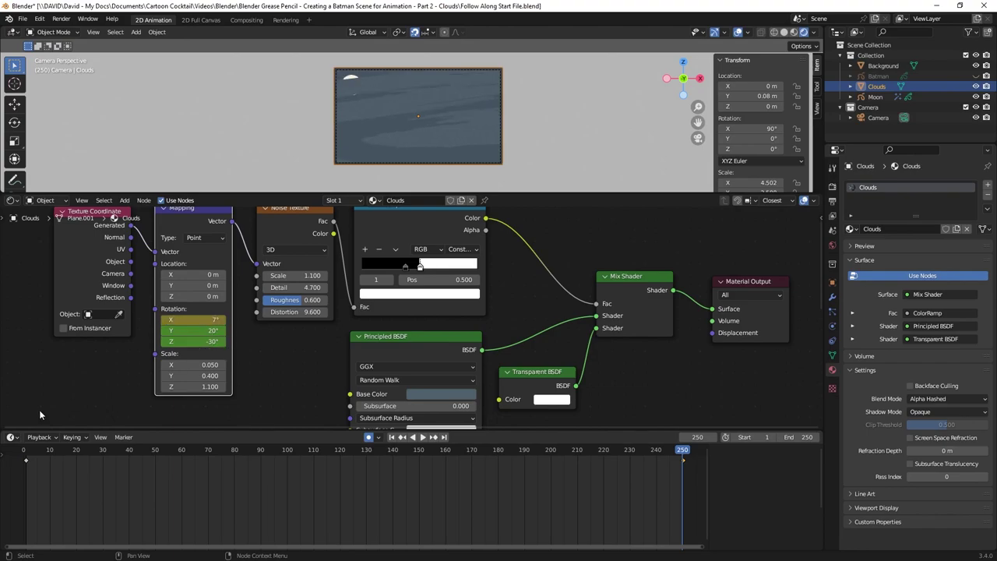
- Enlarge the 3D viewport, fit the camera view in it, and play the cloud animation from frame 1
left_click(27, 452)
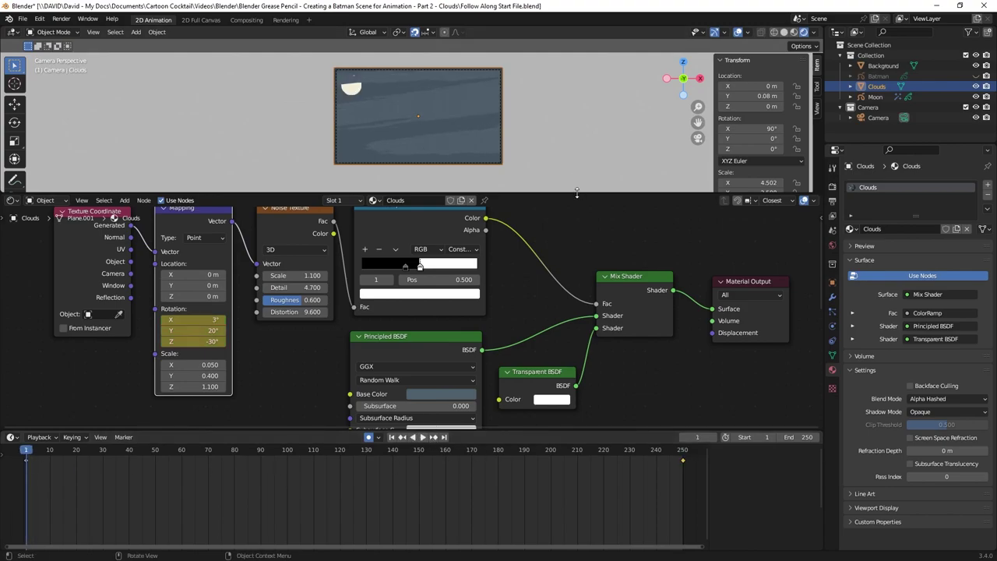
left_click_drag(577, 193, 530, 324)
key("Home")
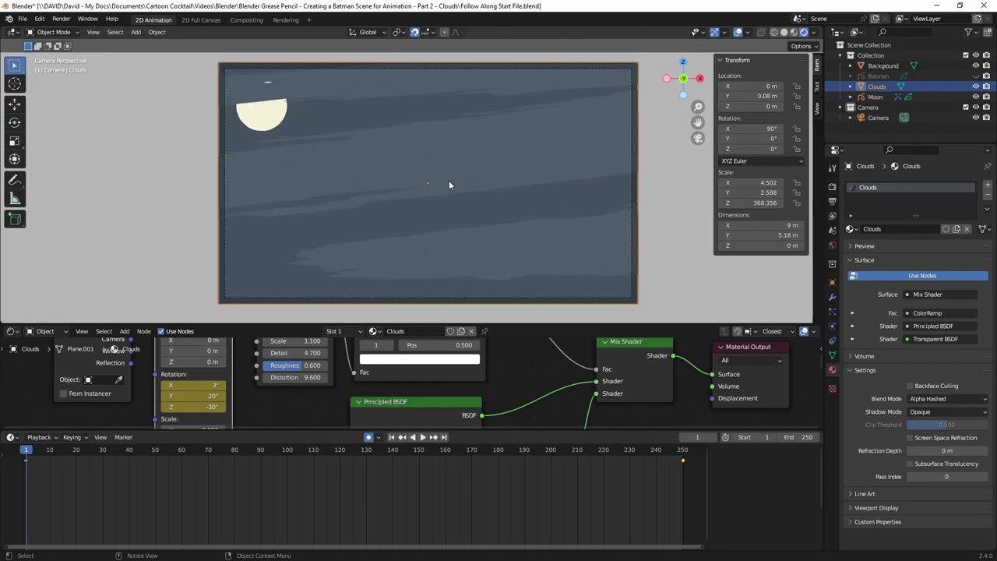
left_click(423, 437)
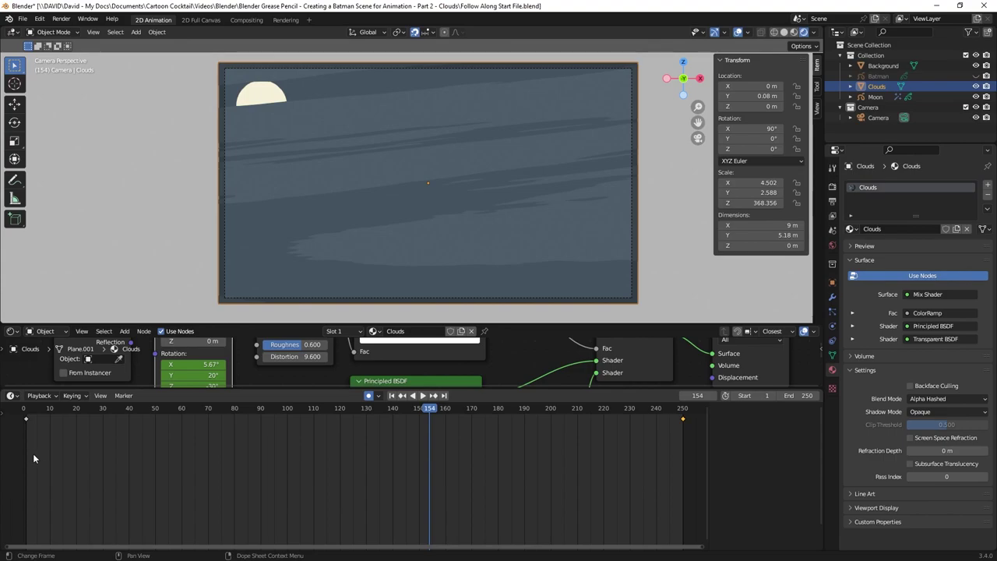
- Set the interpolation of the keyframes at frames 1 and 250 to Linear, and replay the animation from frame 1
left_click_drag(7, 466, 696, 421)
right_click(684, 420)
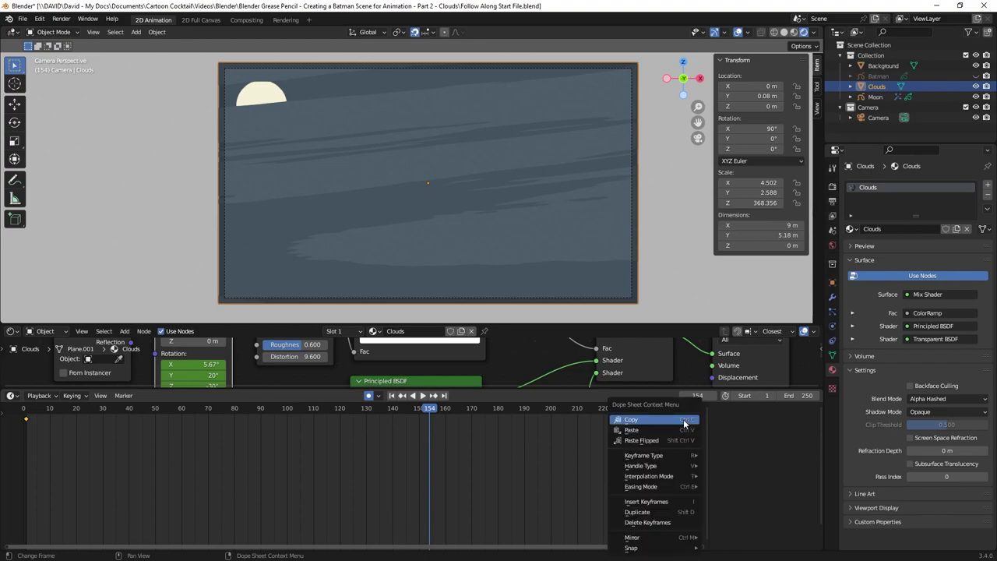
mouse_move(670, 478)
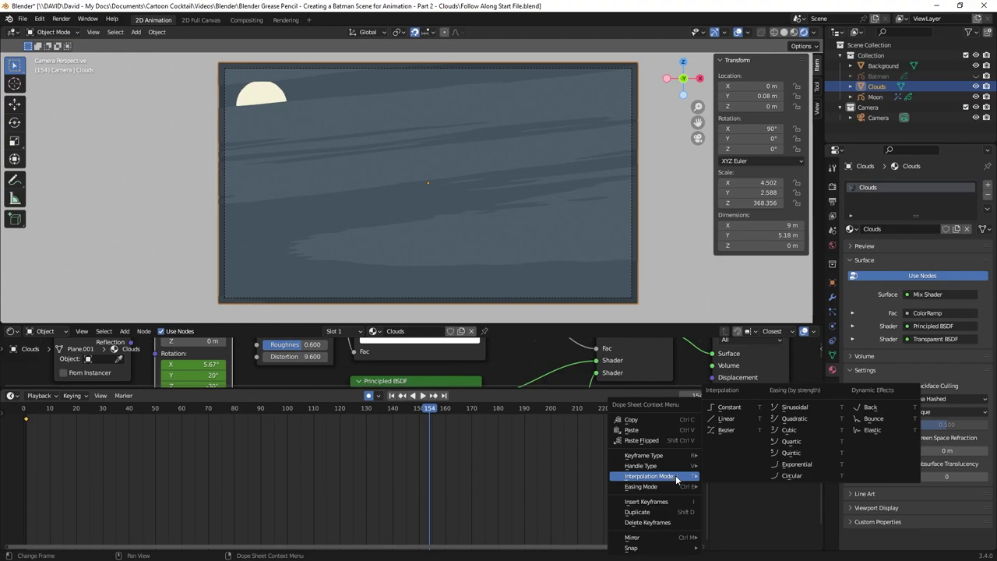
left_click(737, 414)
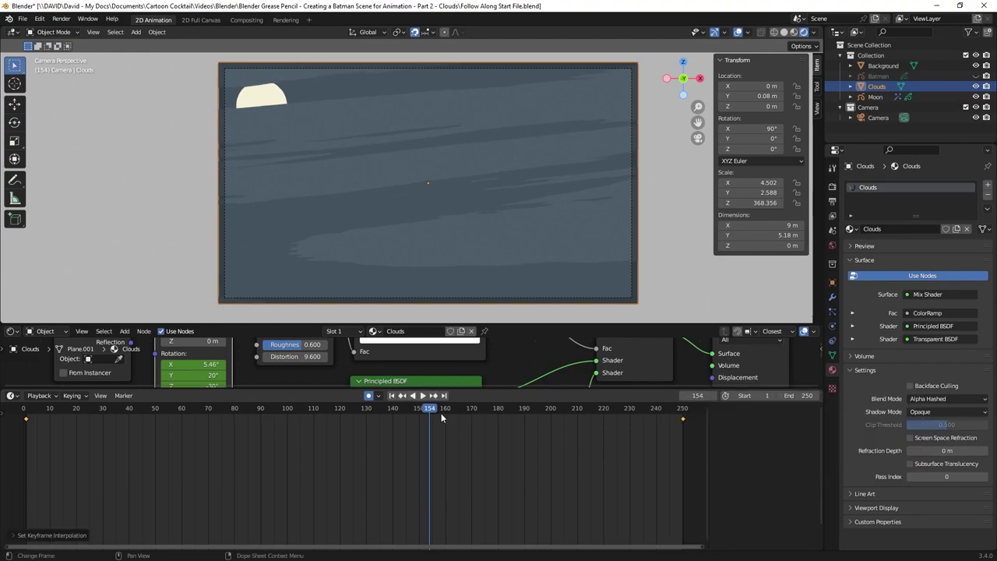
left_click_drag(441, 419, 26, 421)
key("space")
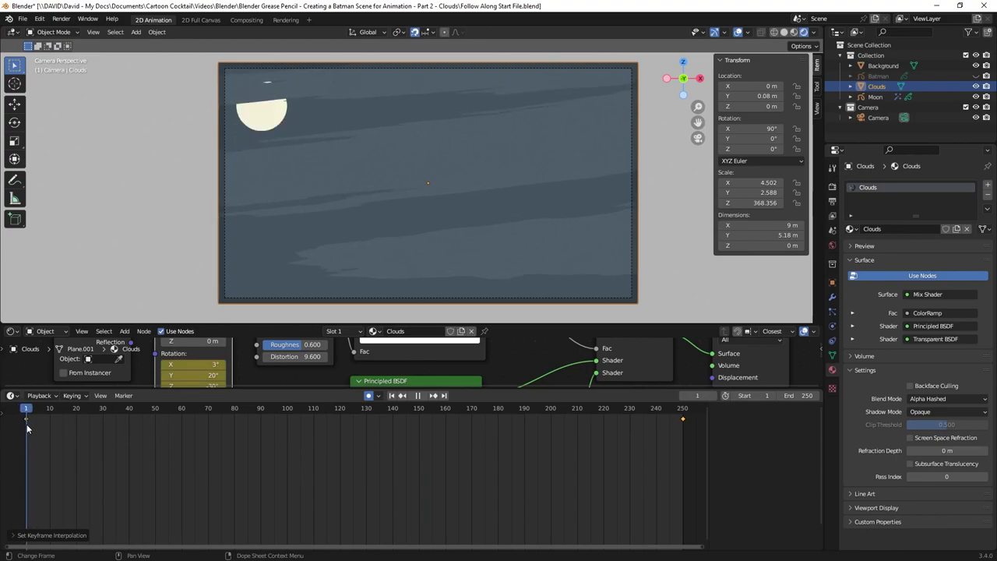
- Stop the cloud animation, replay it briefly, and return the timeline to frame 1 with playback stopped
left_click(420, 396)
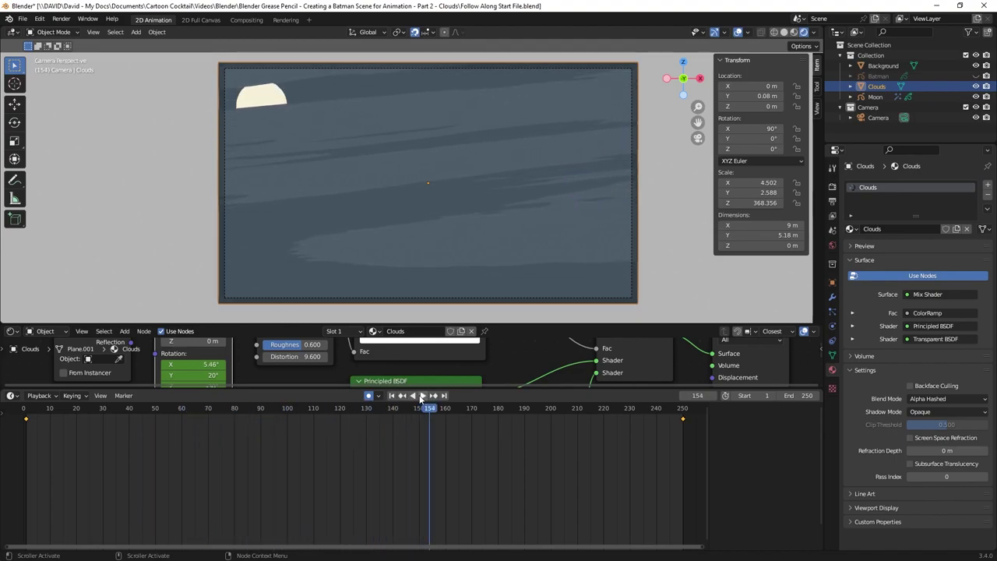
key("space")
left_click(87, 435)
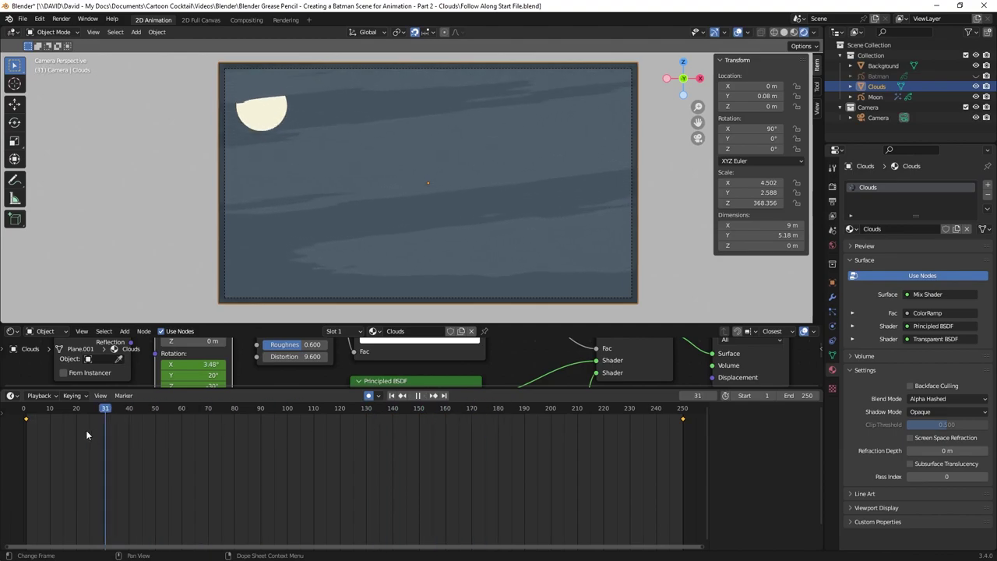
left_click_drag(86, 435, 27, 441)
key("space")
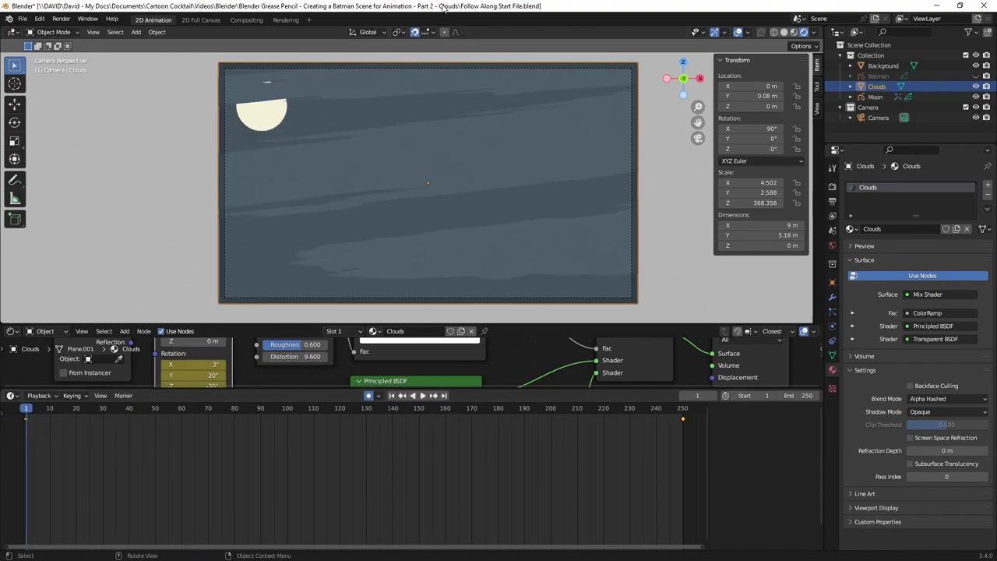
- Render frame 1 as a still image to check the scene, and close the render window
left_click(61, 18)
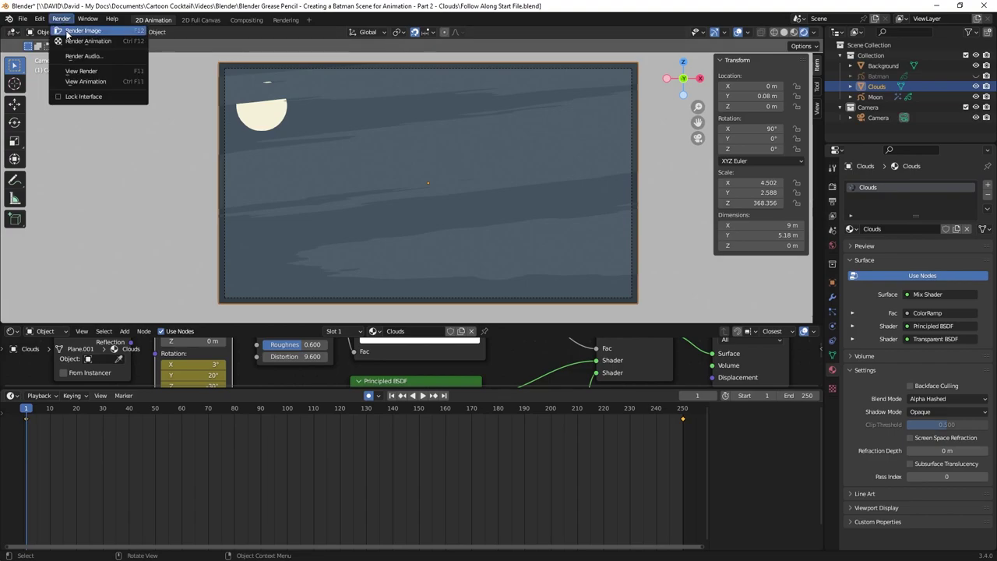
left_click(67, 32)
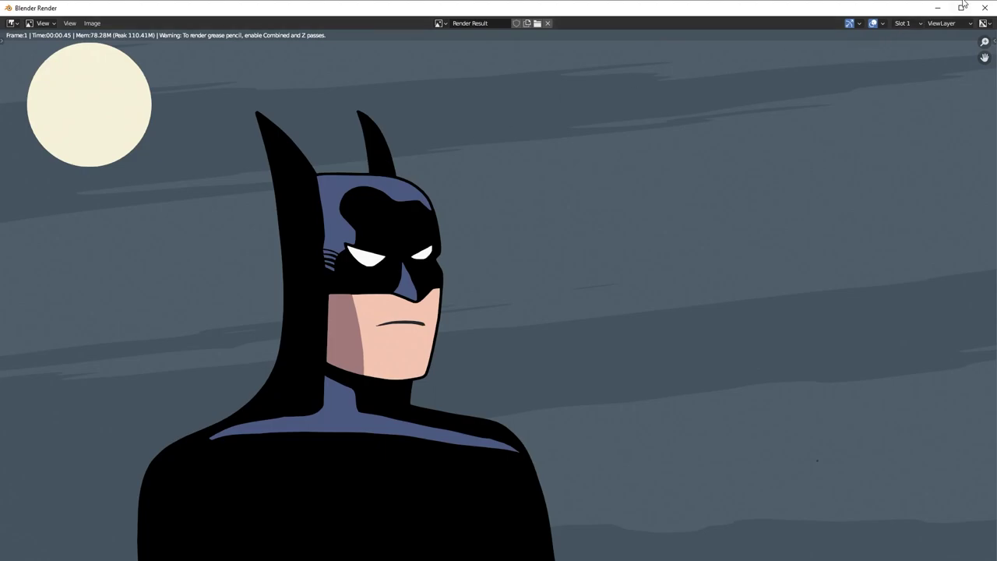
left_click(985, 7)
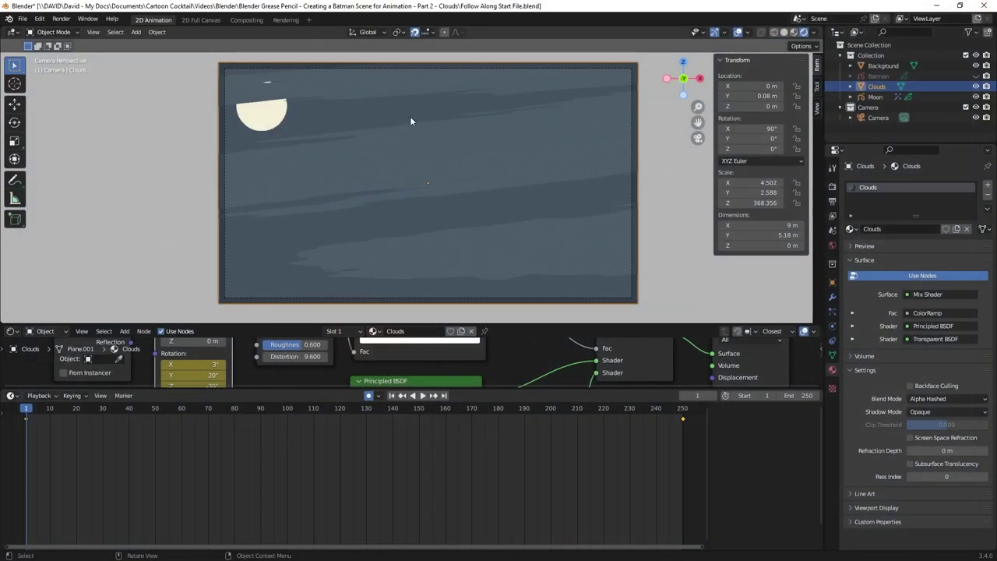
- Enable the Z data pass for the view layer, render frame 1 again, and close the render window
left_click(833, 217)
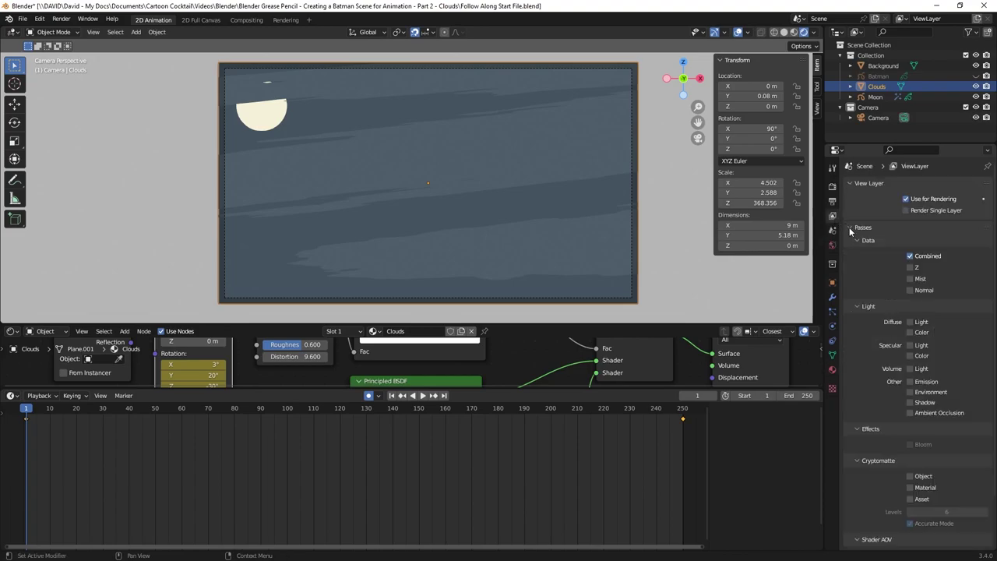
left_click(912, 268)
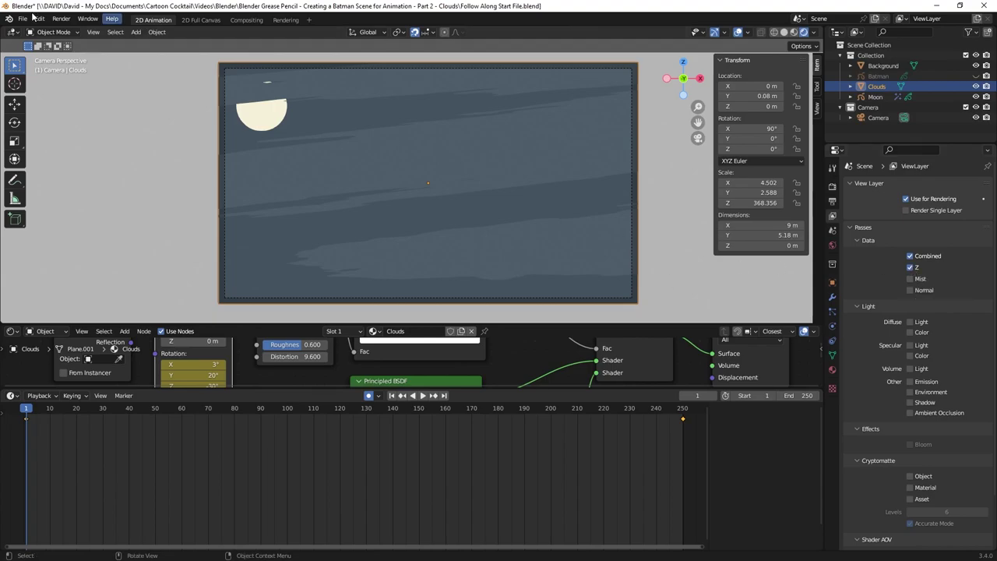
left_click(56, 19)
left_click(70, 31)
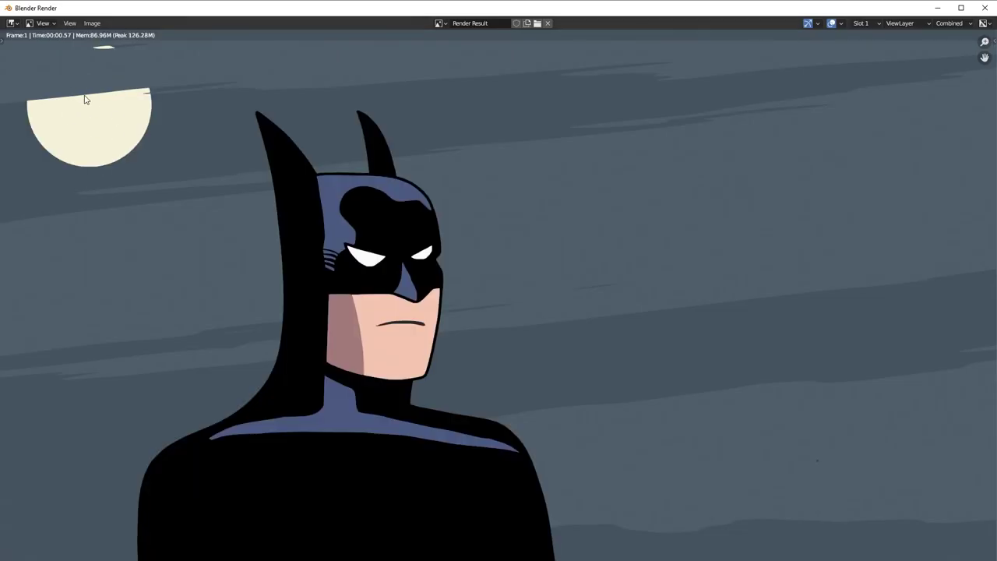
left_click(984, 8)
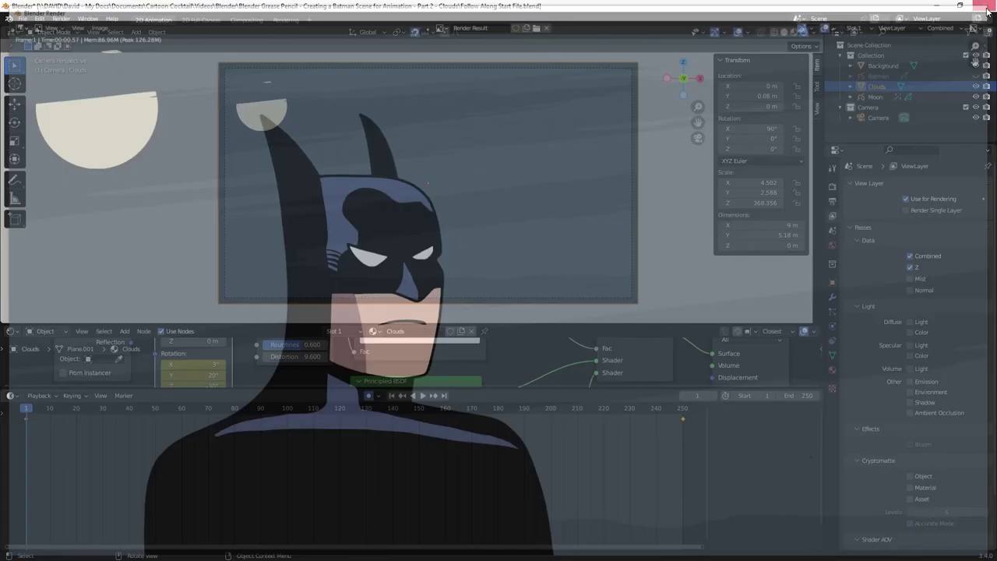
- Play the cloud animation from frame 1 in the camera view, and stop it around frame 110
left_click(422, 396)
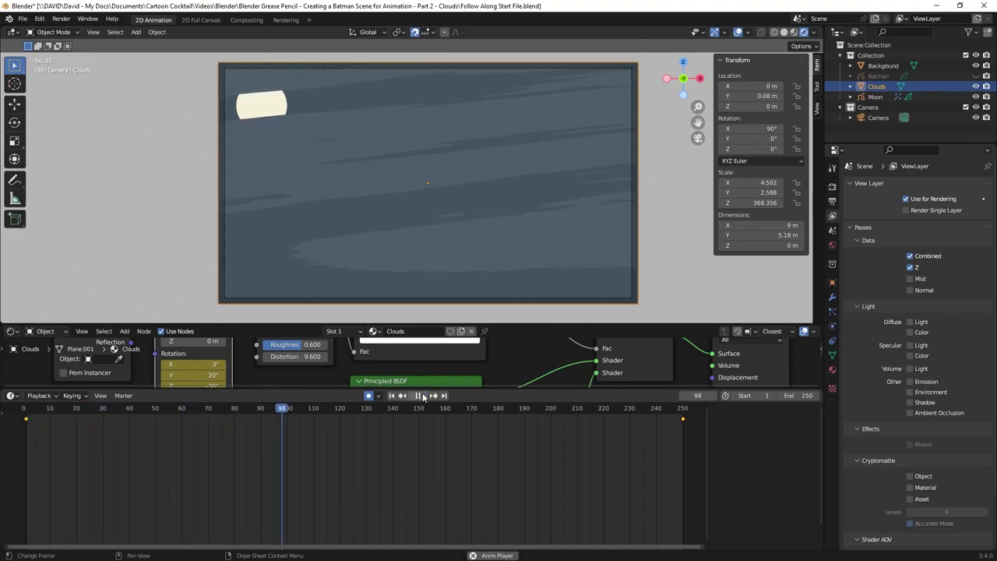
left_click(421, 396)
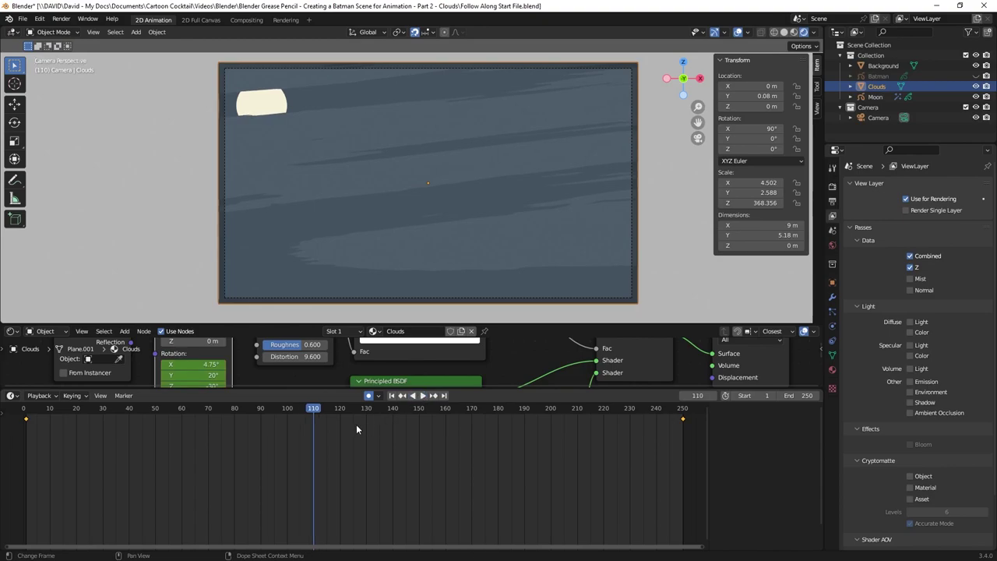